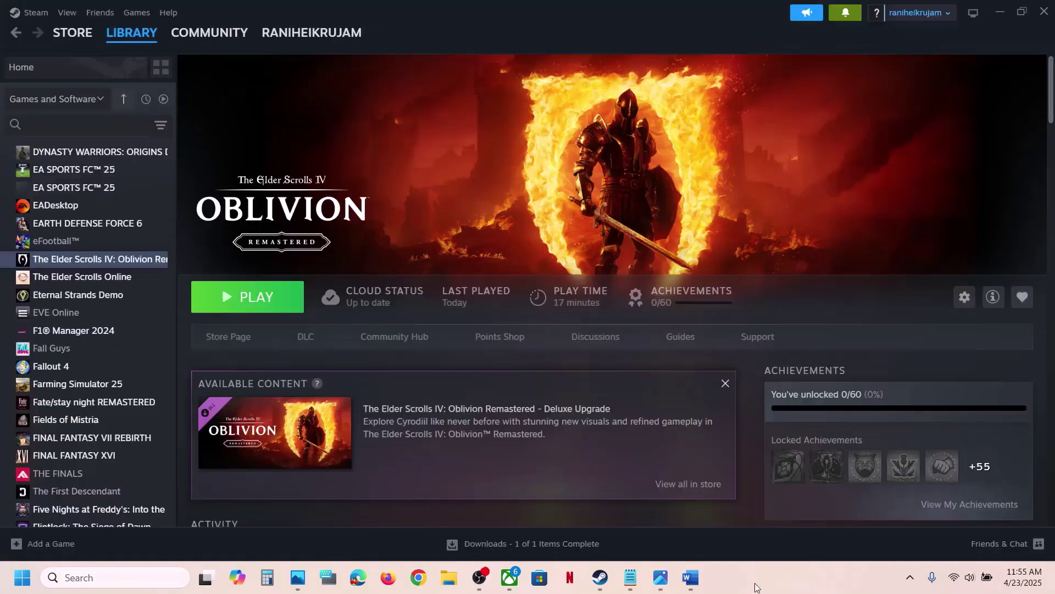
Review Step 1 in the Word notes, which covers backing up and renaming or deleting sl.pcl.dll.
click(691, 579)
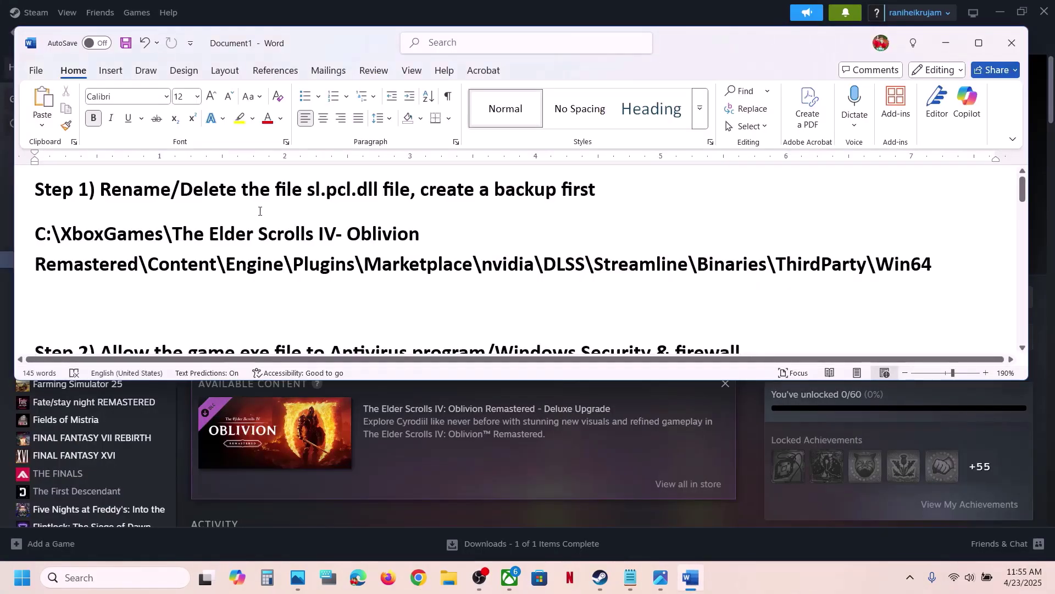
drag(247, 196, 390, 191)
click(389, 191)
click(946, 43)
Browse the local files of The Elder Scrolls IV: Oblivion Remastered from the Steam library.
right_click(140, 260)
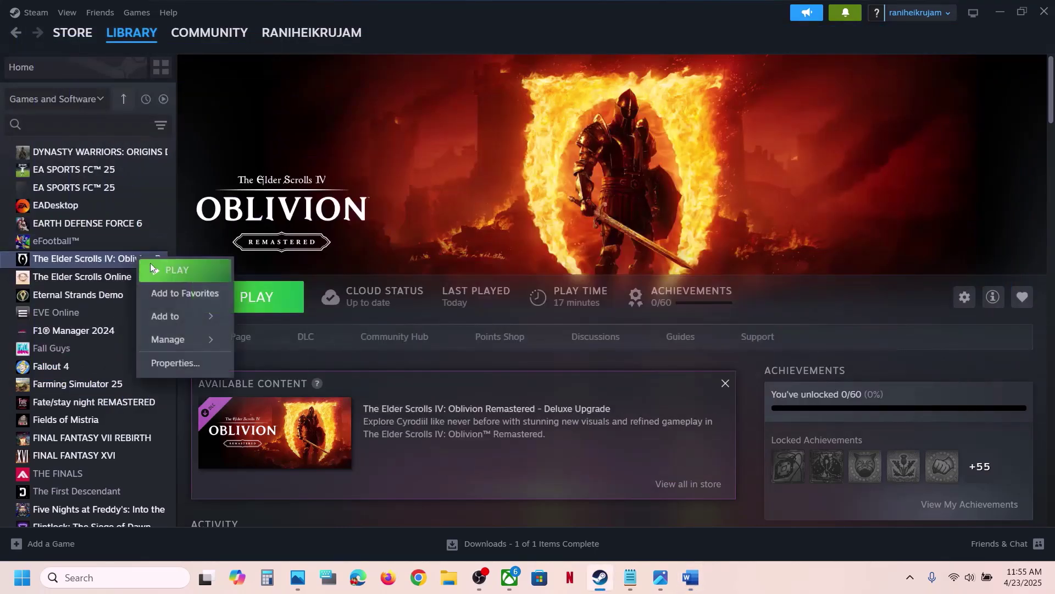
mouse_move(176, 339)
click(303, 365)
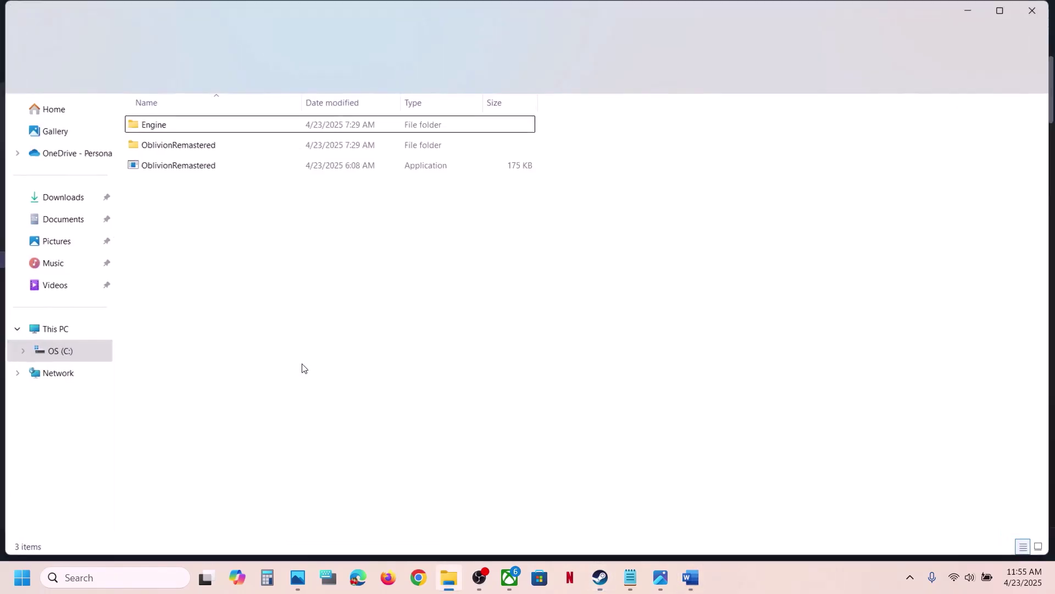
Open the folder Engine\Plugins\Marketplace\nvidia\DLSS\Streamline\Binaries\ThirdParty\Win64 inside the Steam game folder.
click(161, 130)
double_click(160, 131)
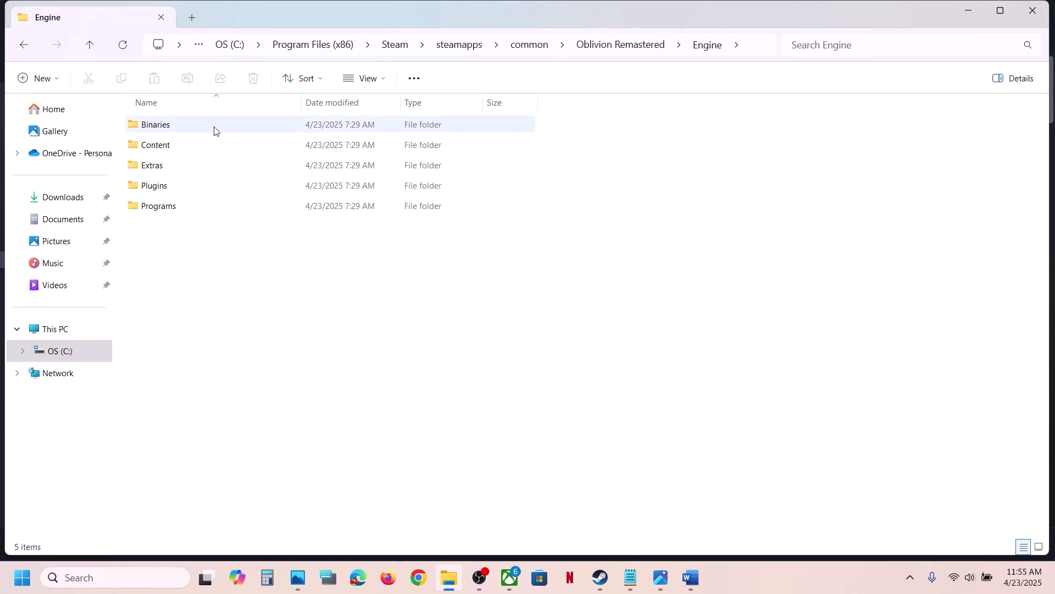
double_click(156, 185)
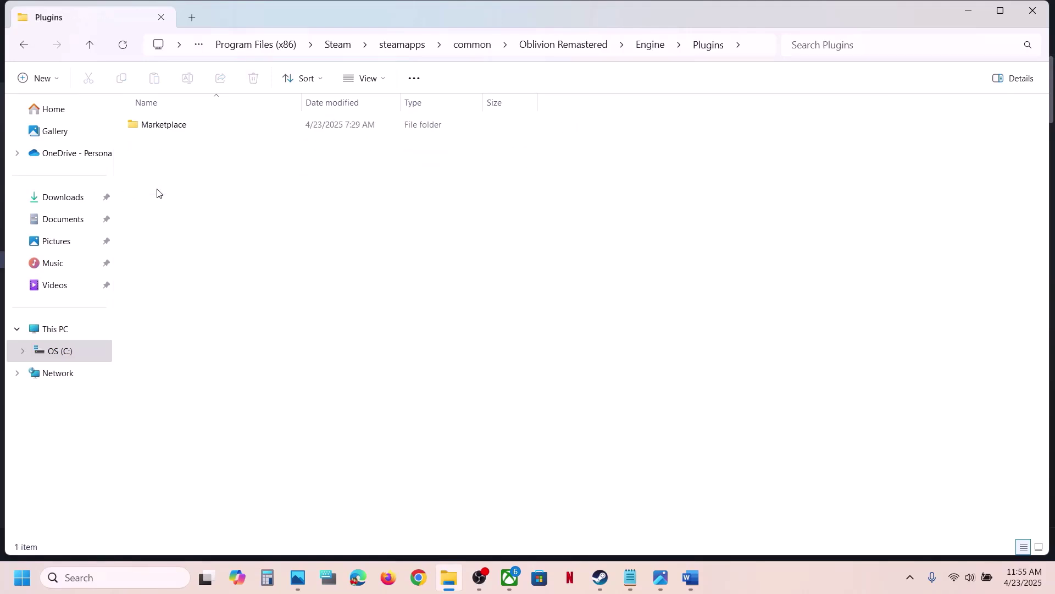
double_click(162, 123)
double_click(168, 130)
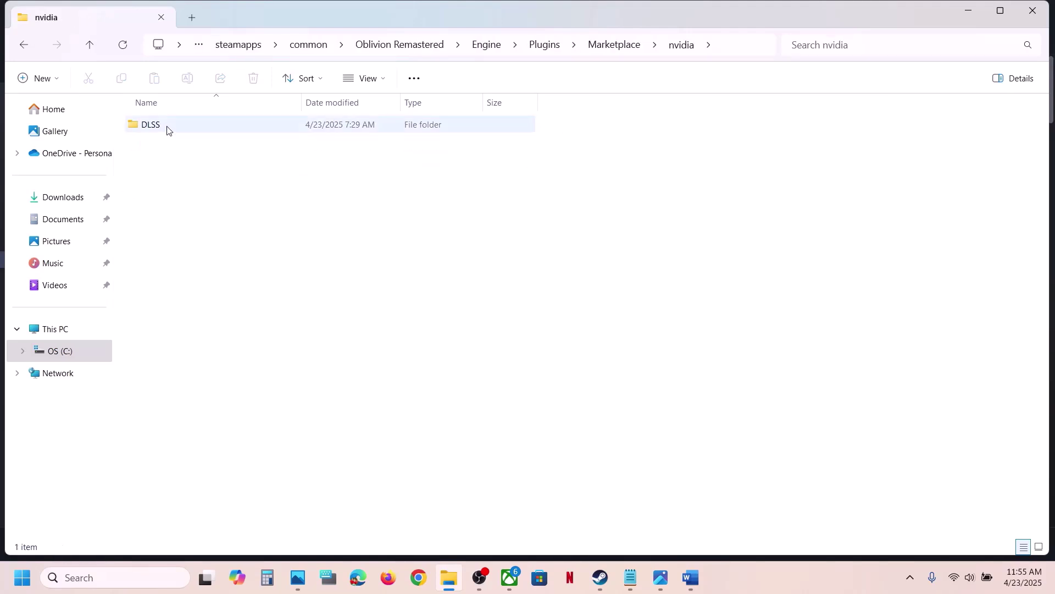
double_click(166, 130)
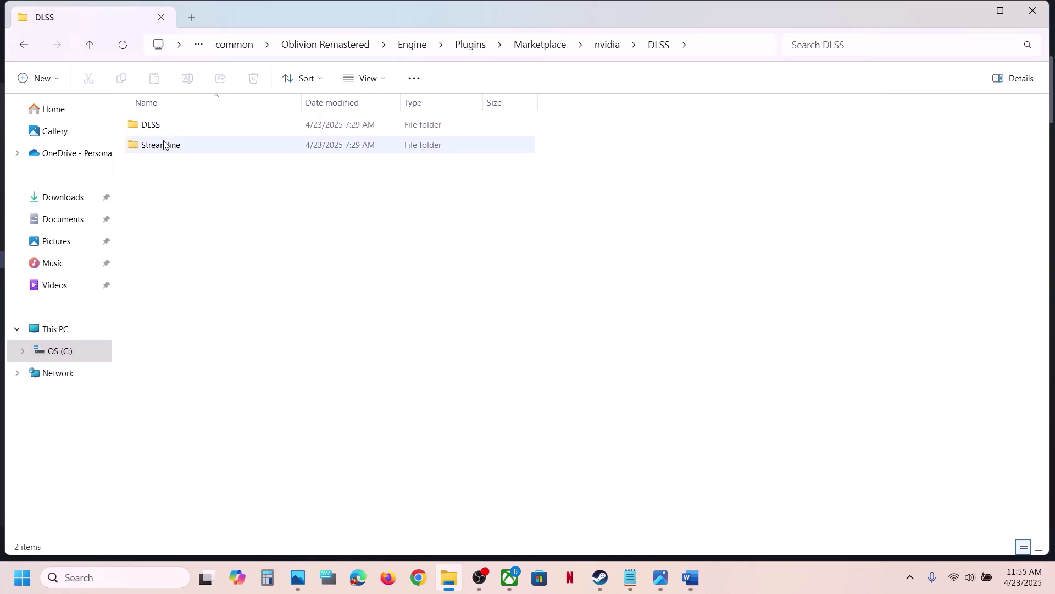
double_click(165, 145)
double_click(170, 132)
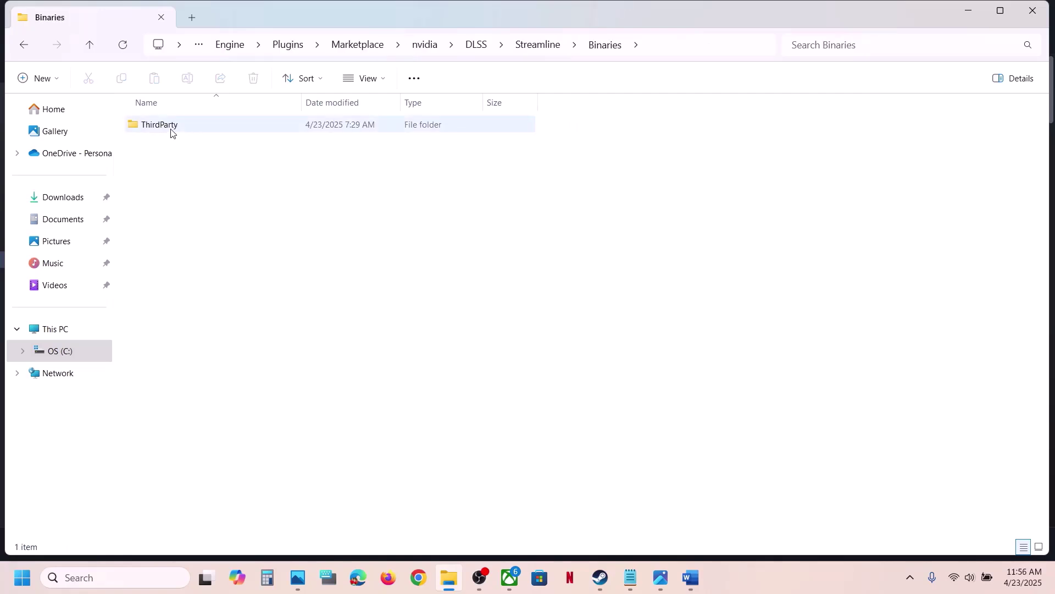
double_click(169, 132)
double_click(170, 131)
click(171, 132)
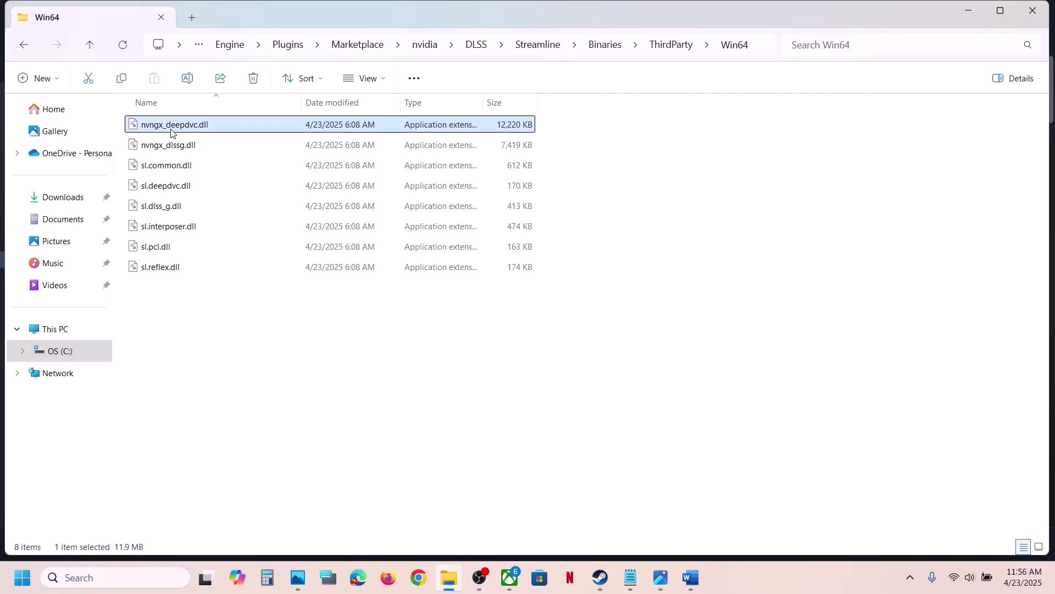
Copy sl.pcl.dll to the desktop as a backup and move its icon to an empty area of the desktop.
click(170, 247)
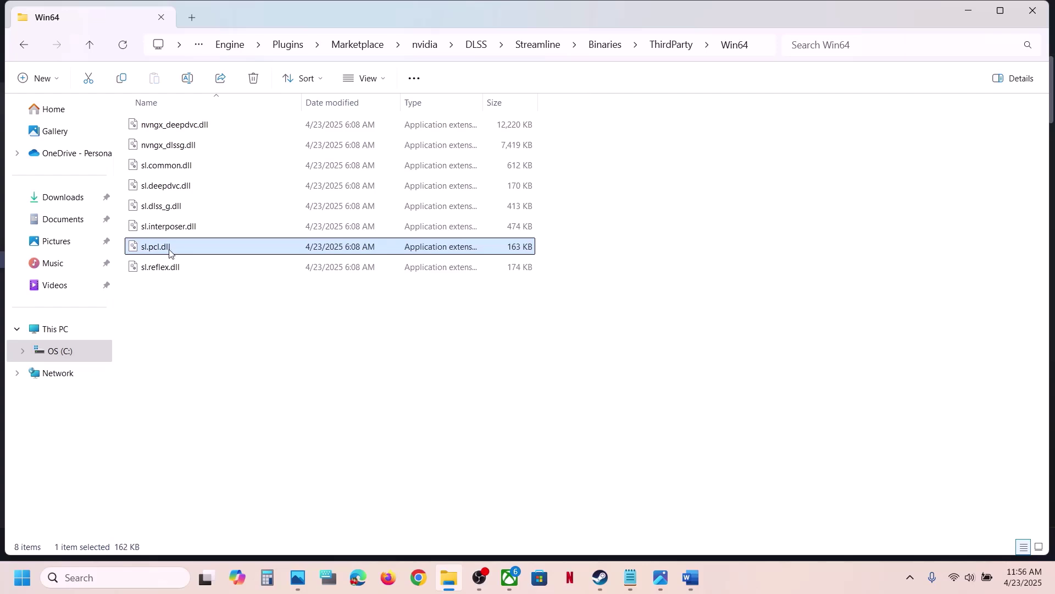
right_click(168, 251)
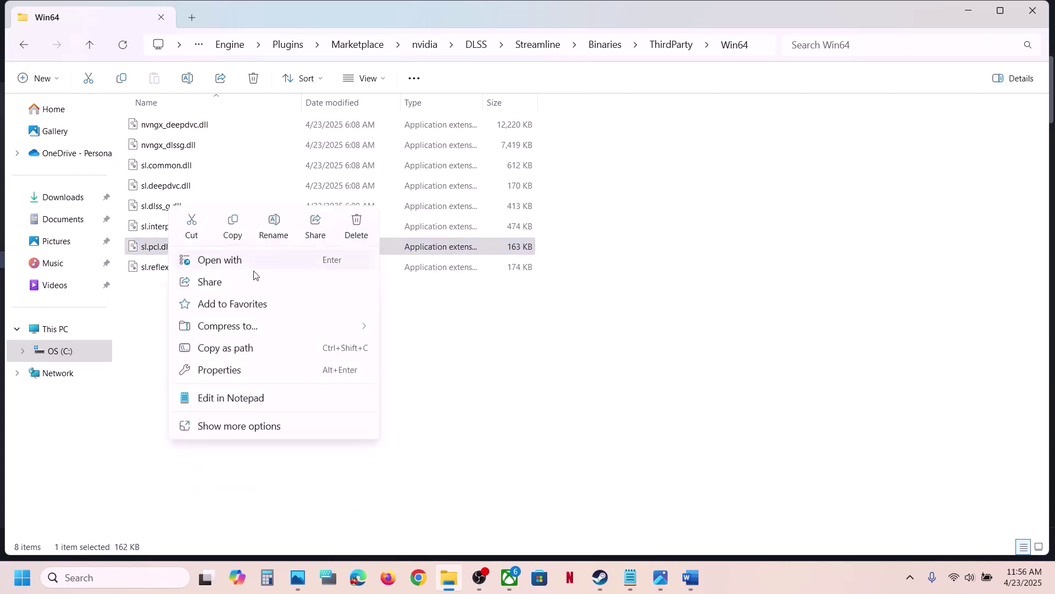
click(234, 225)
key(super+d)
key(ctrl+v)
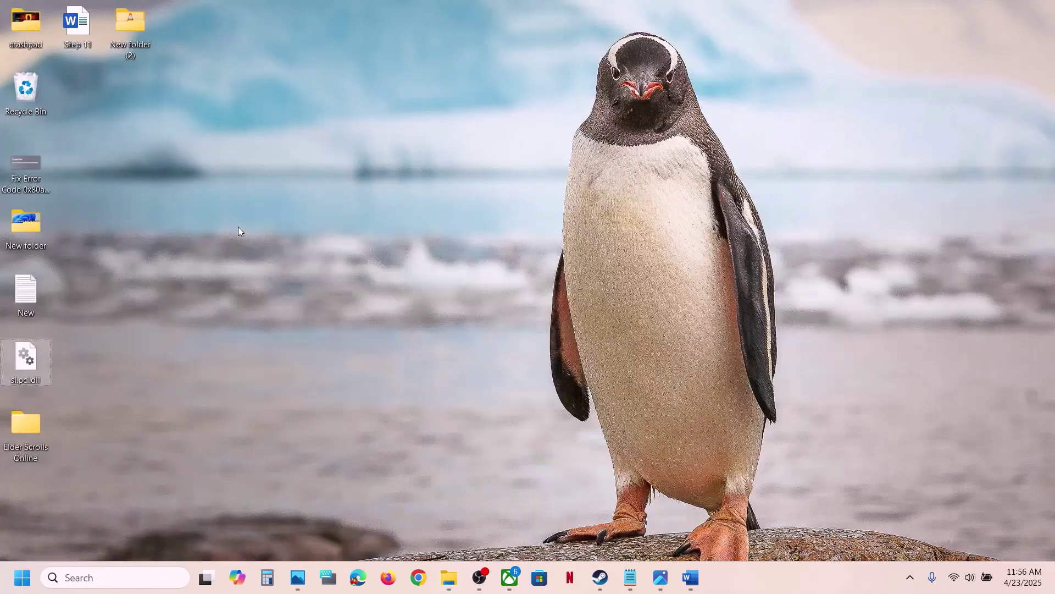
drag(41, 367, 394, 191)
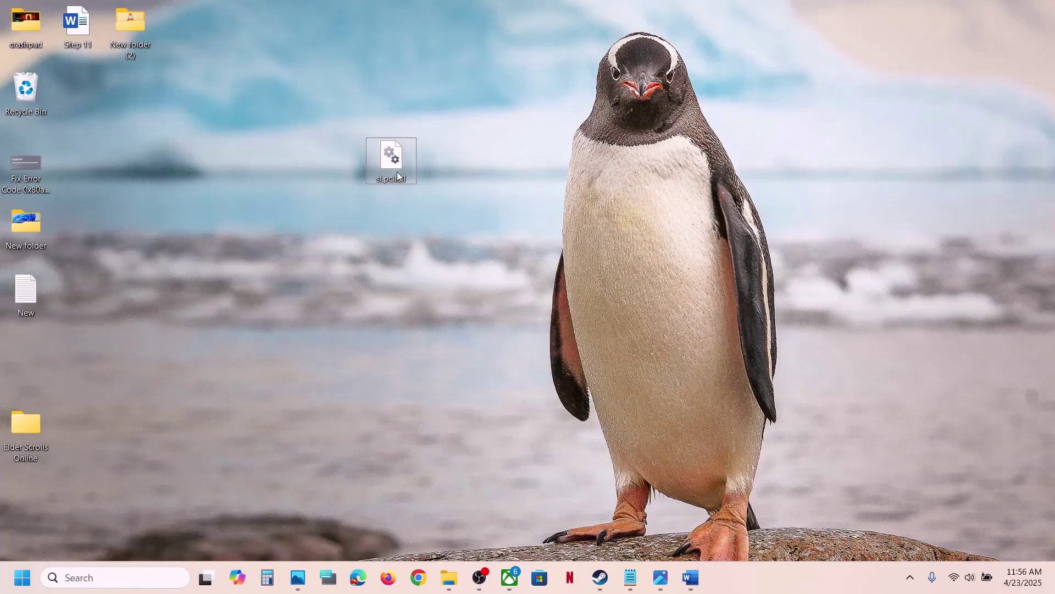
Return to the Steam game's Win64 folder and rename sl.pcl.dll to sl.pcl.dll.old.
click(448, 580)
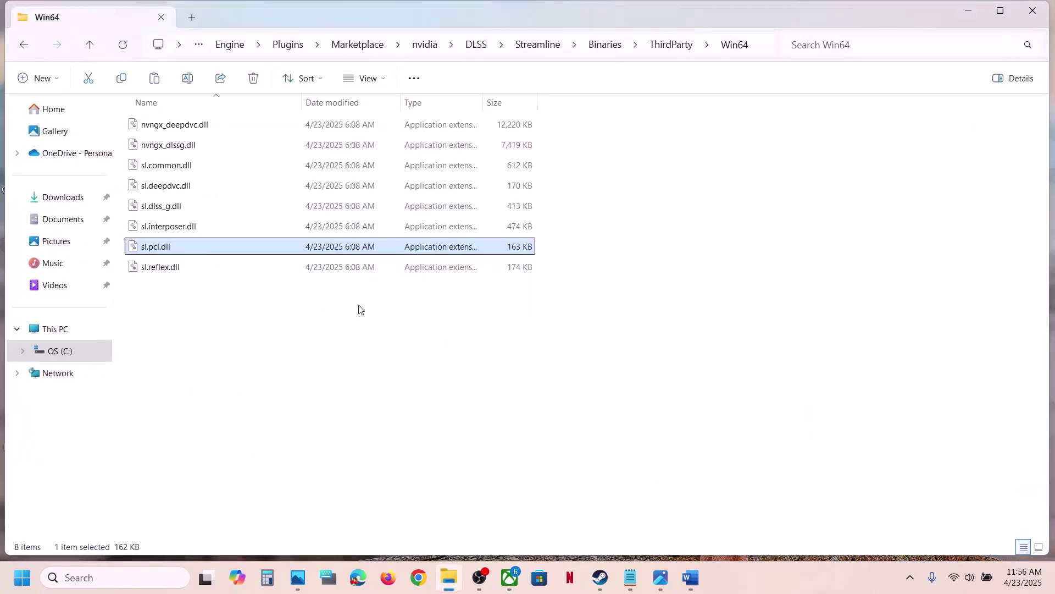
right_click(179, 244)
click(288, 229)
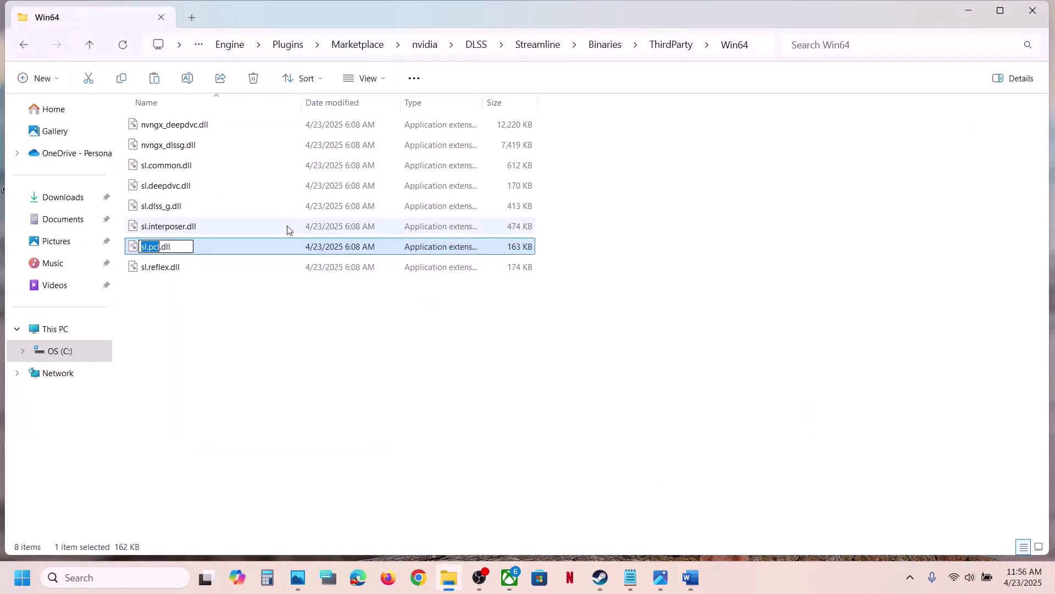
click(189, 247)
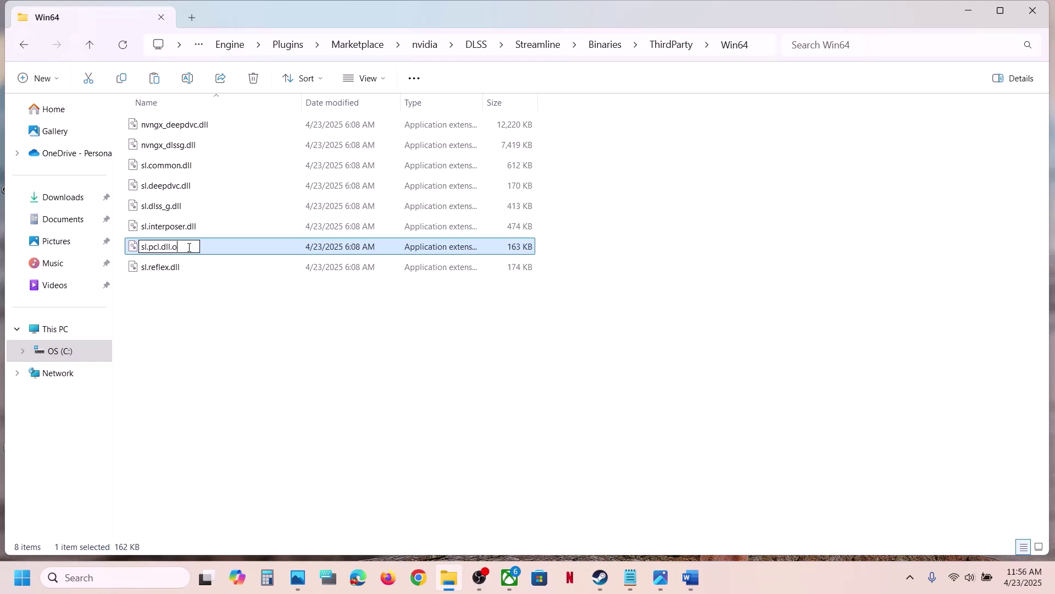
key(Return)
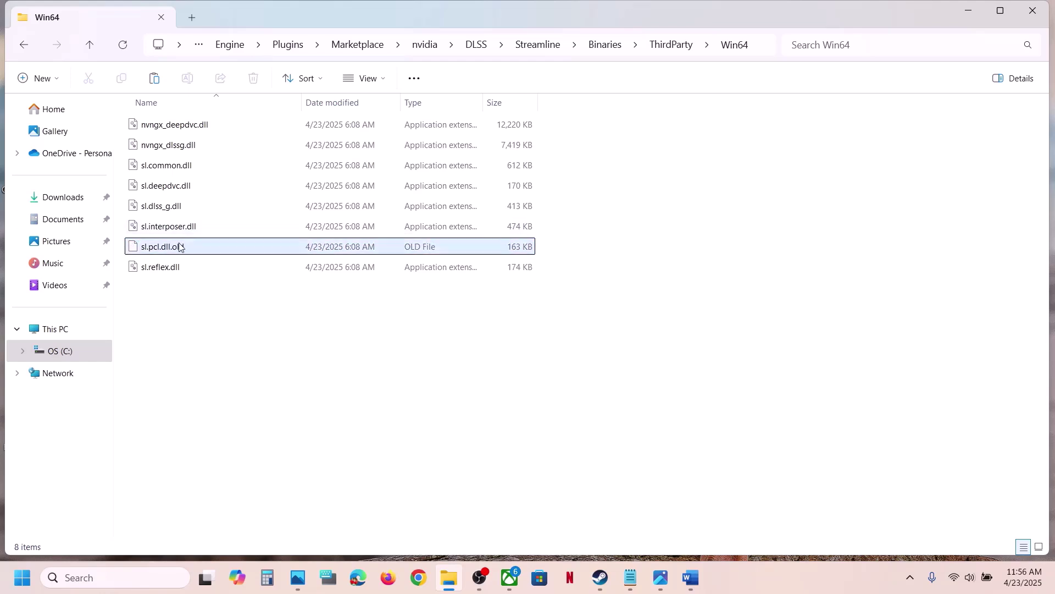
right_click(181, 246)
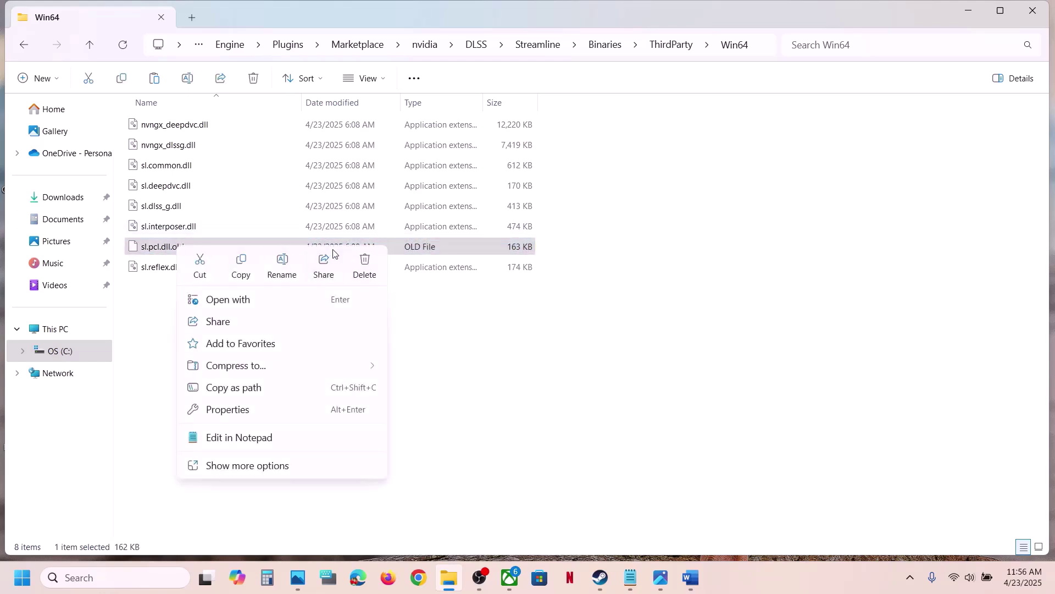
click(157, 319)
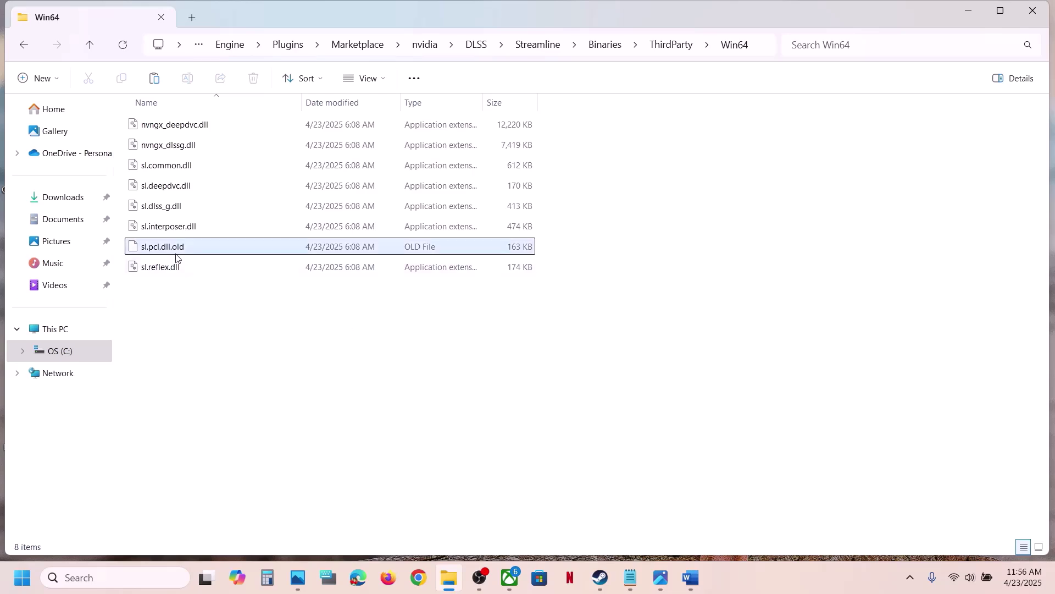
Switch to the Xbox app and browse to the installation folder from Oblivion Remastered's file management options.
click(600, 577)
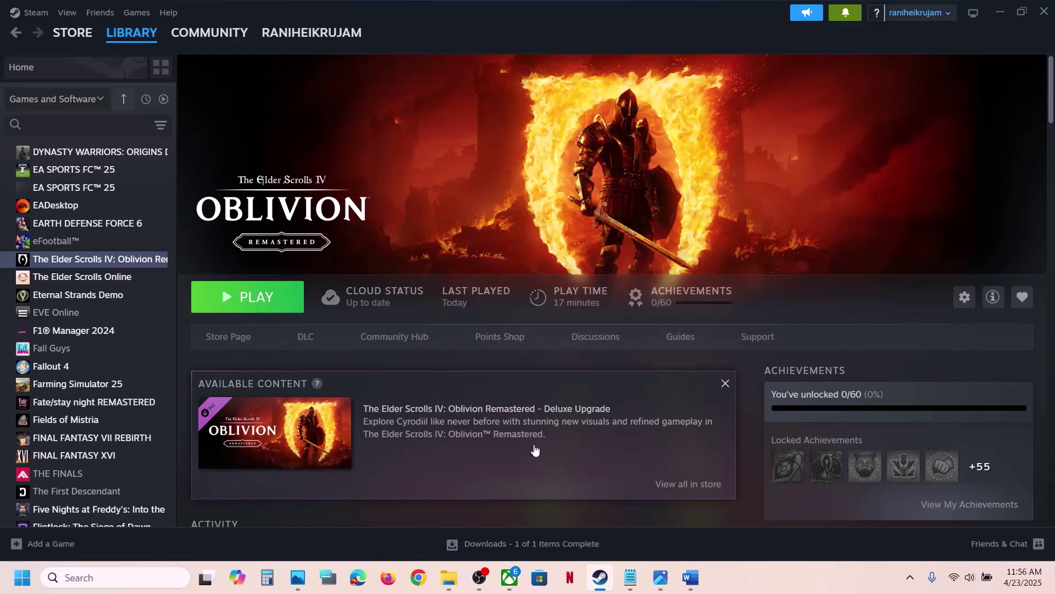
click(514, 587)
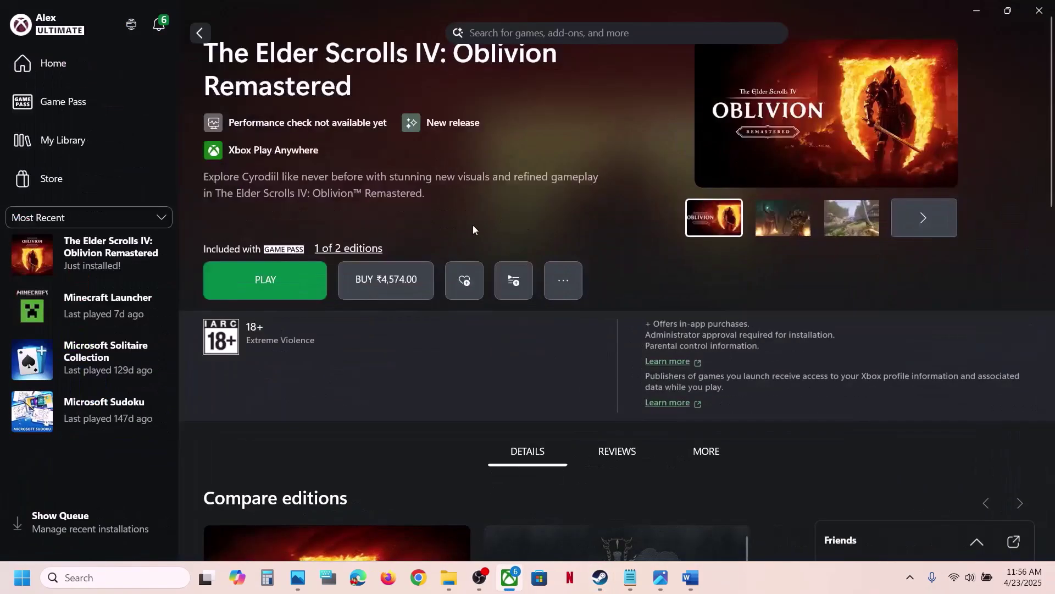
right_click(124, 256)
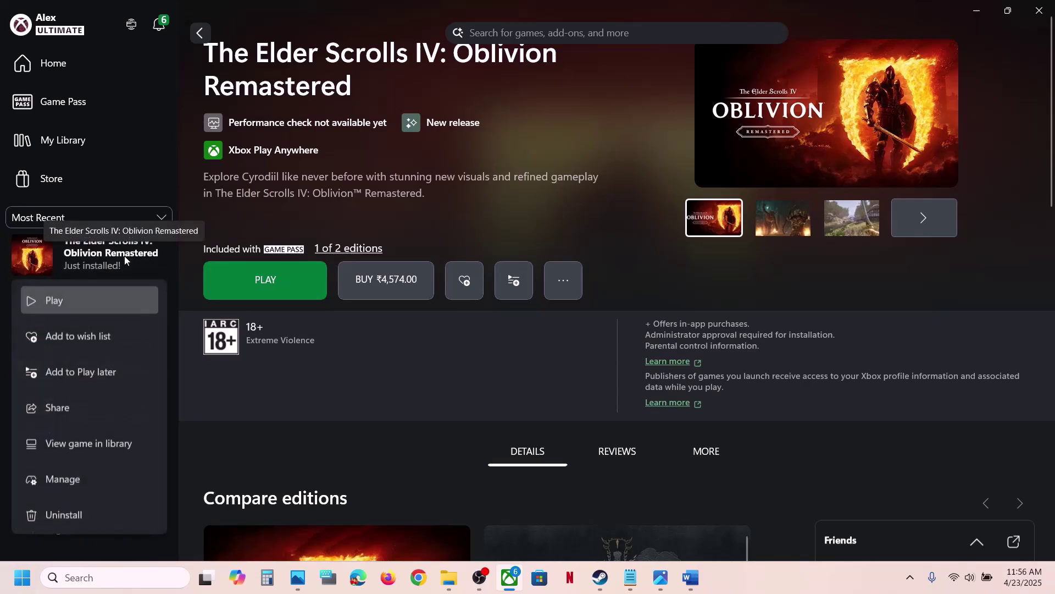
click(69, 480)
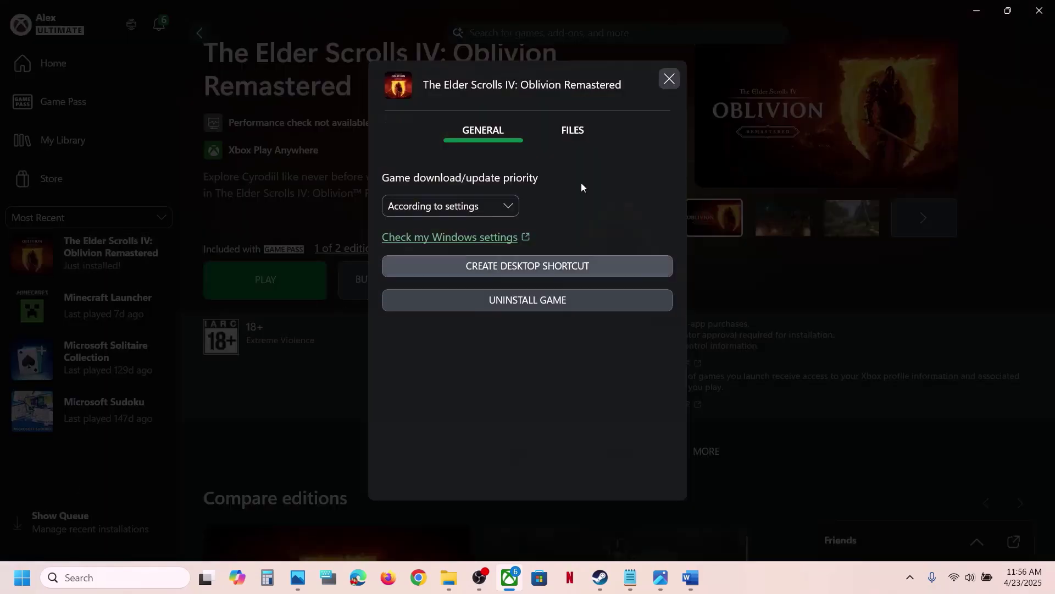
click(568, 132)
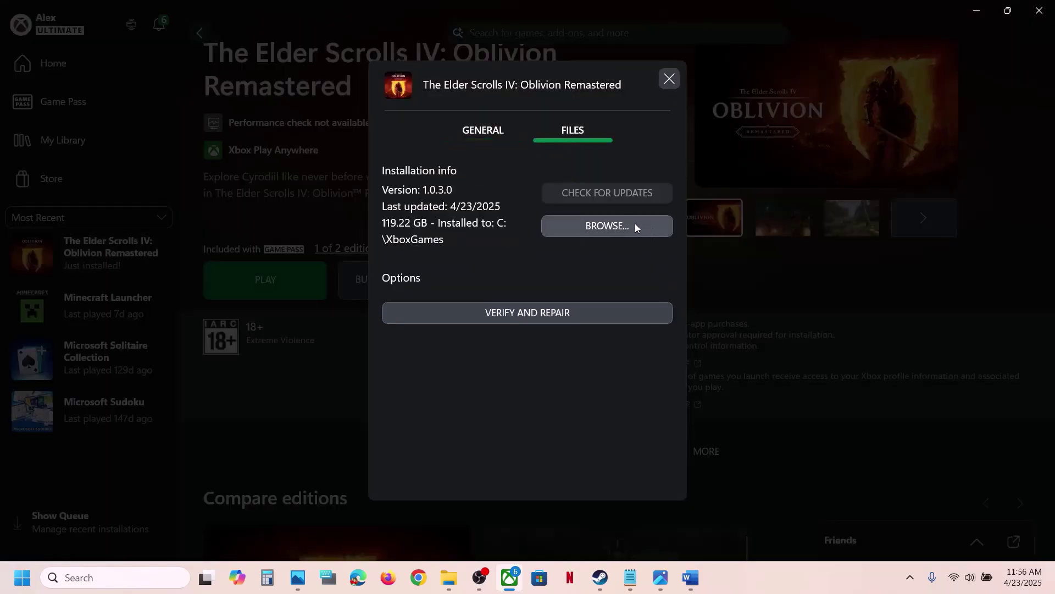
click(634, 226)
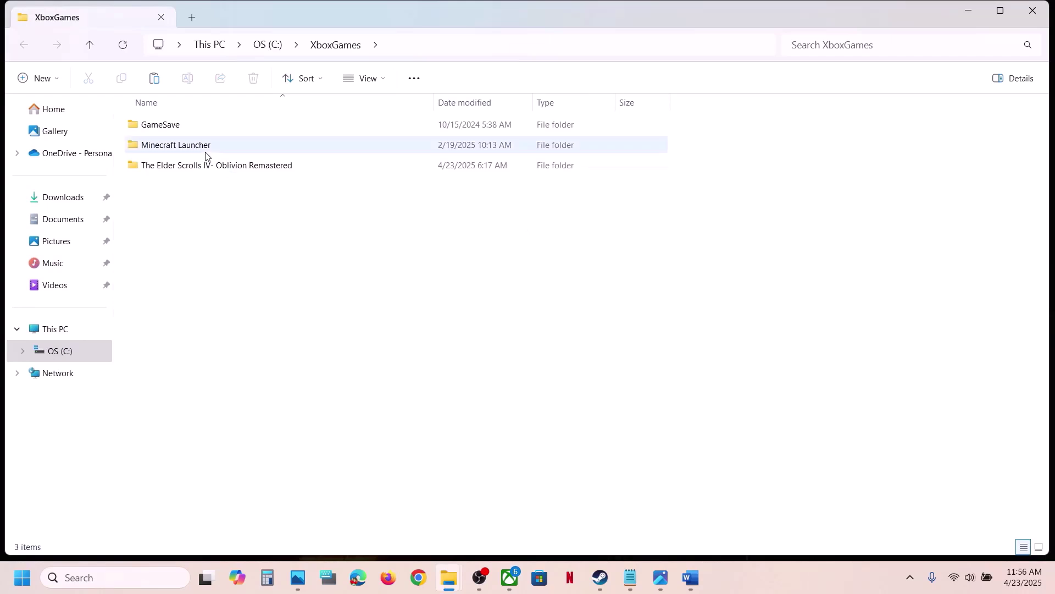
In XboxGames, open The Elder Scrolls IV- Oblivion Remastered\Content\Engine\Plugins\Marketplace\nvidia\DLSS\Streamline\Binaries\ThirdParty\Win64.
double_click(200, 166)
double_click(171, 125)
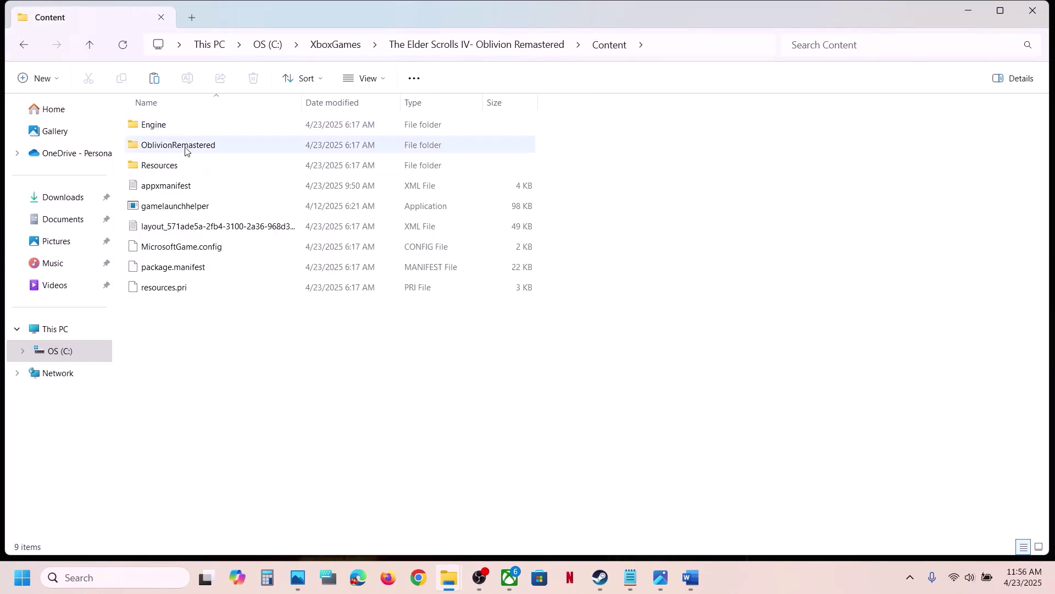
double_click(161, 129)
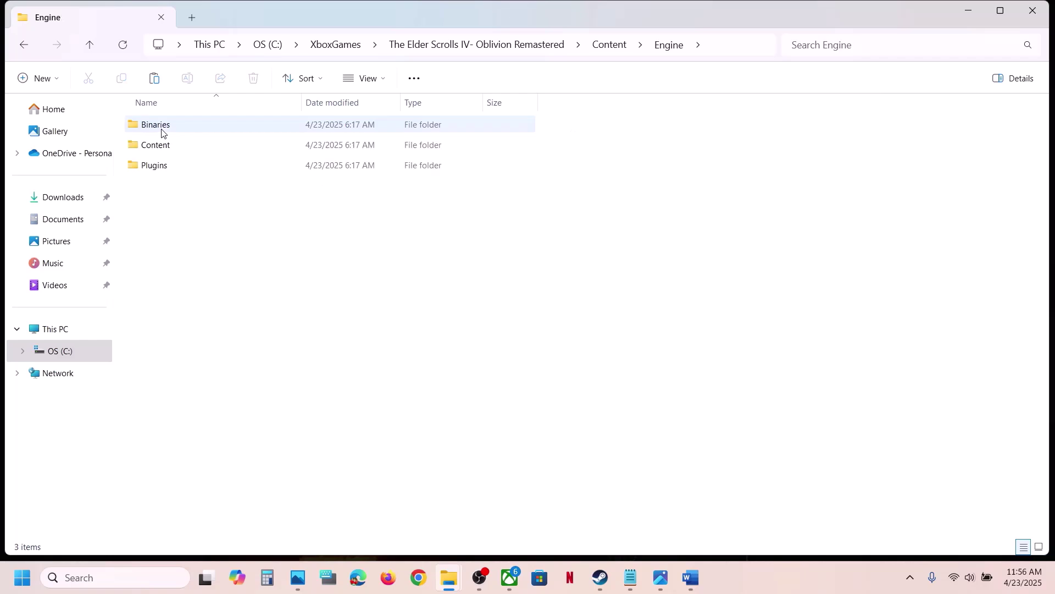
double_click(164, 171)
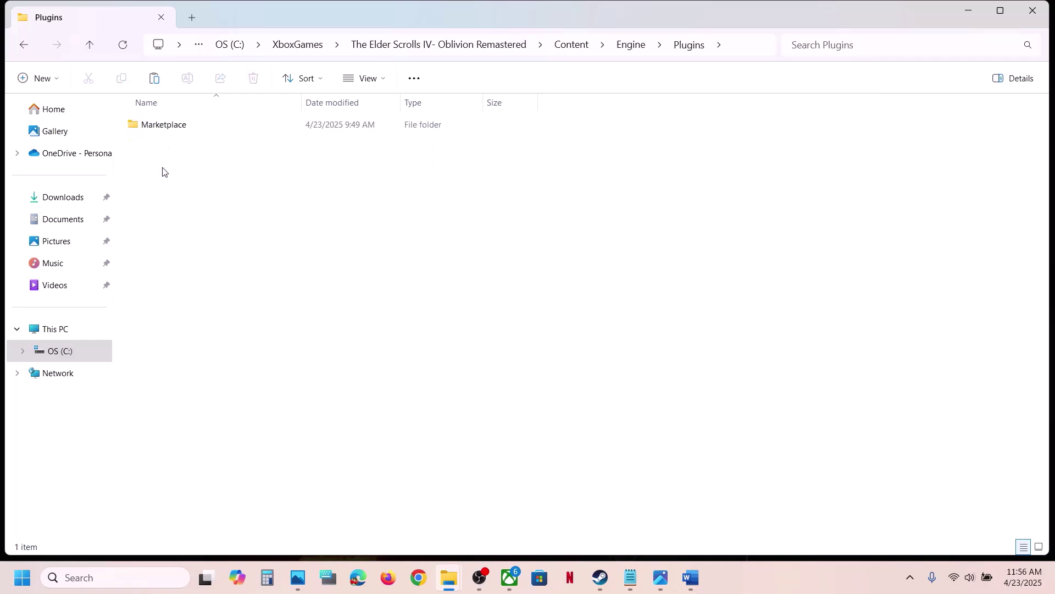
double_click(168, 129)
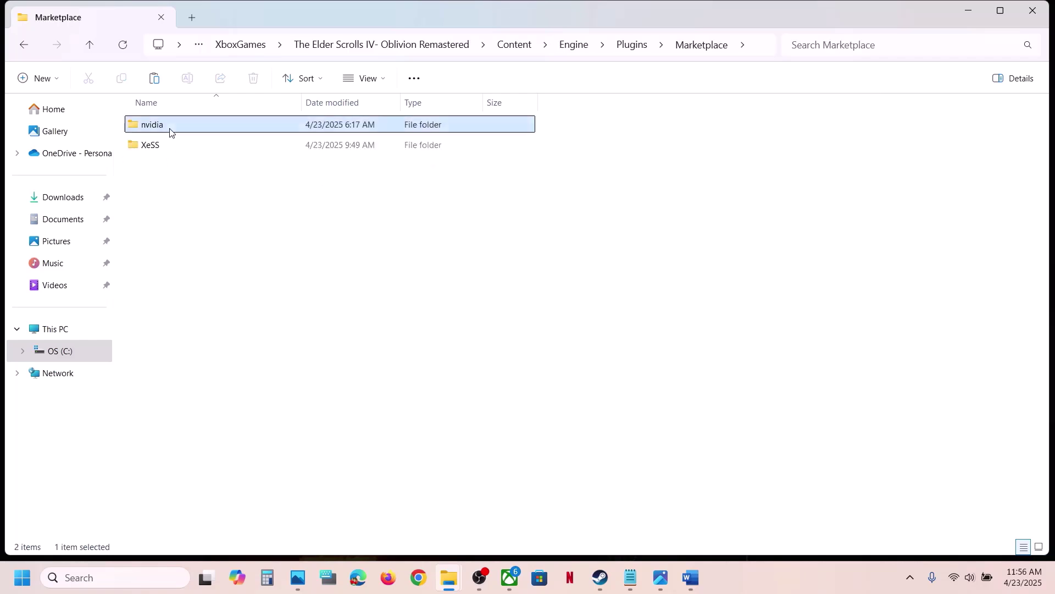
double_click(170, 132)
double_click(170, 133)
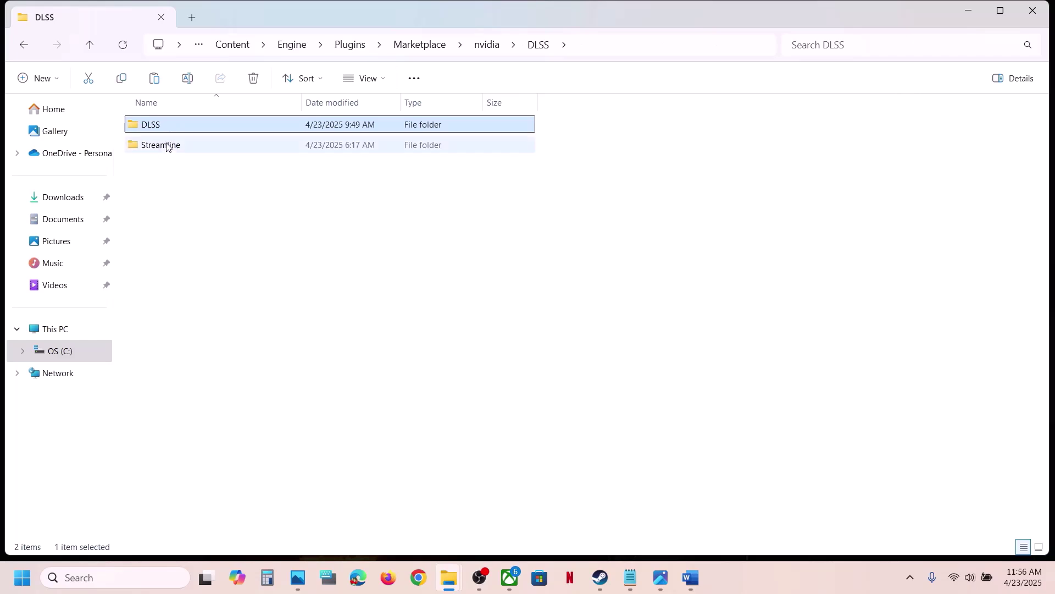
double_click(167, 145)
double_click(177, 134)
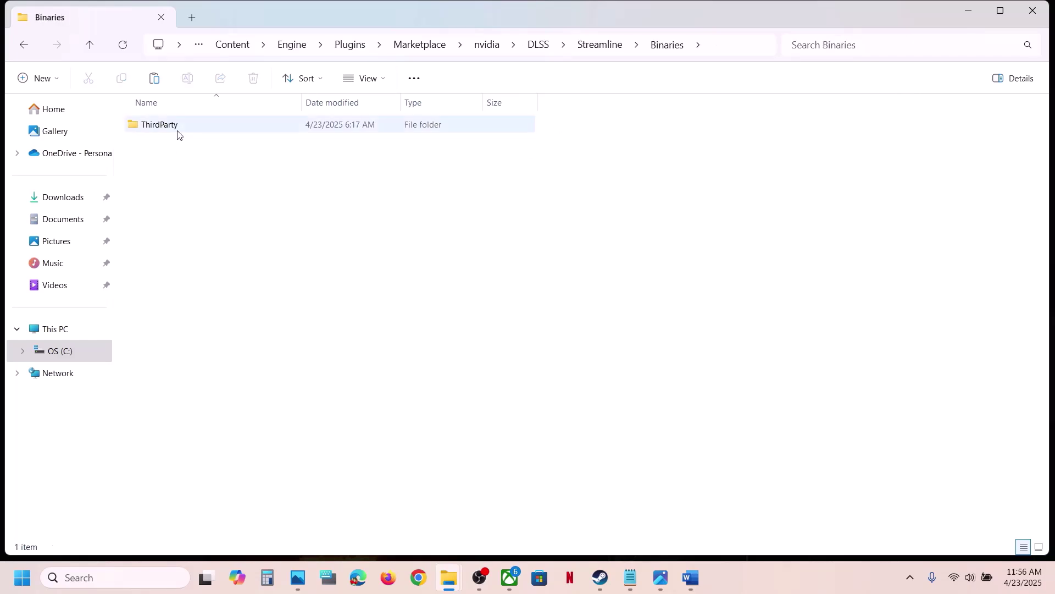
double_click(178, 135)
double_click(178, 135)
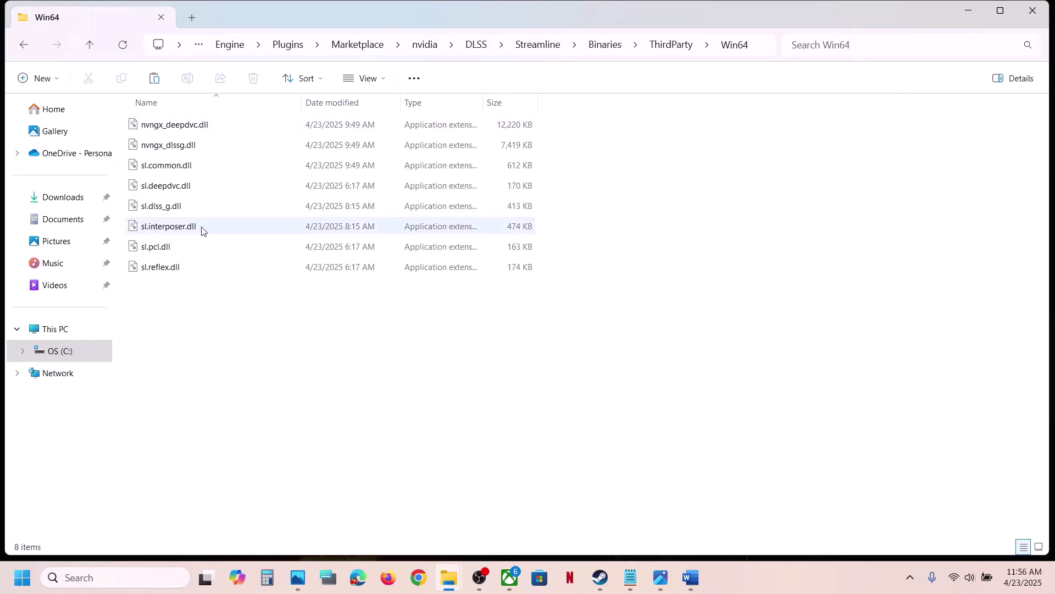
click(172, 248)
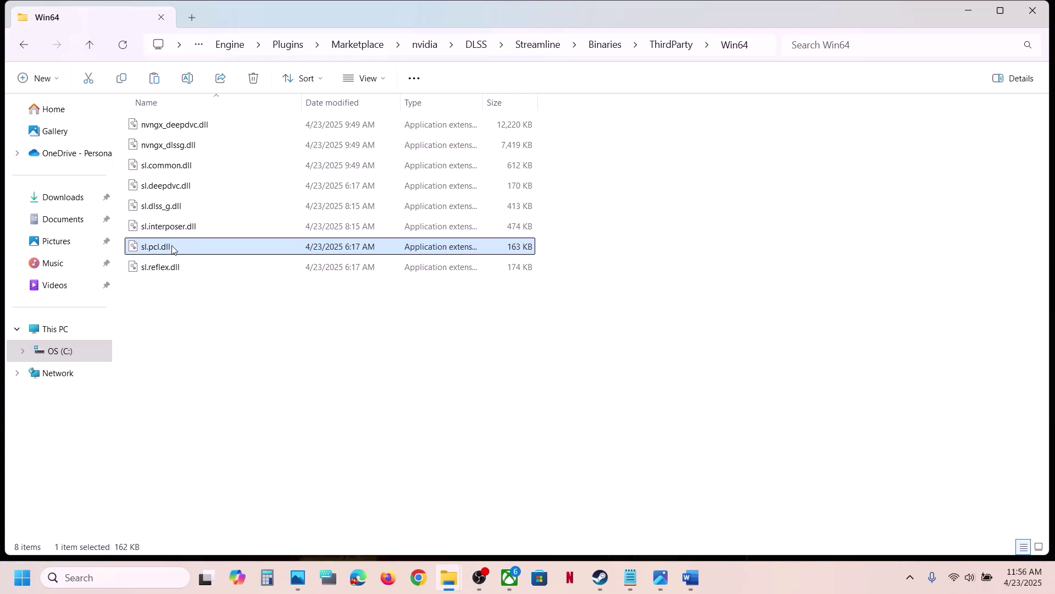
right_click(172, 247)
click(170, 298)
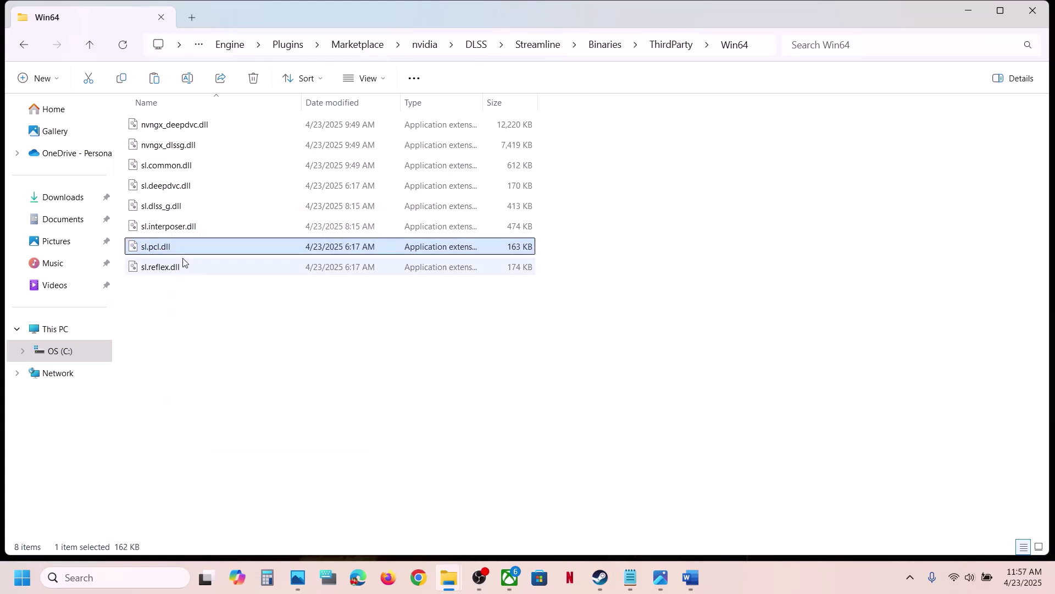
right_click(182, 250)
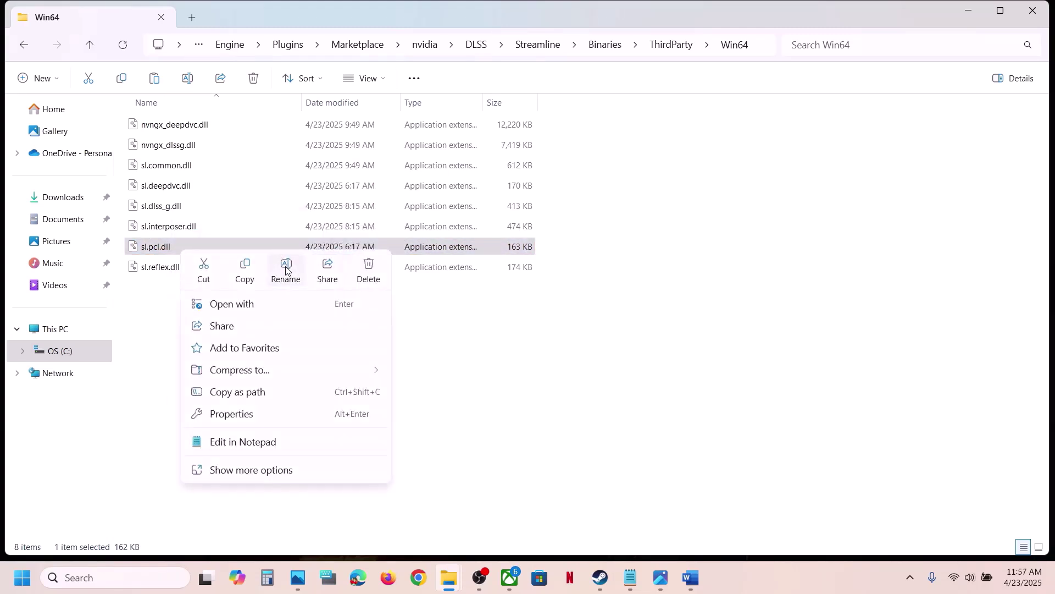
click(539, 471)
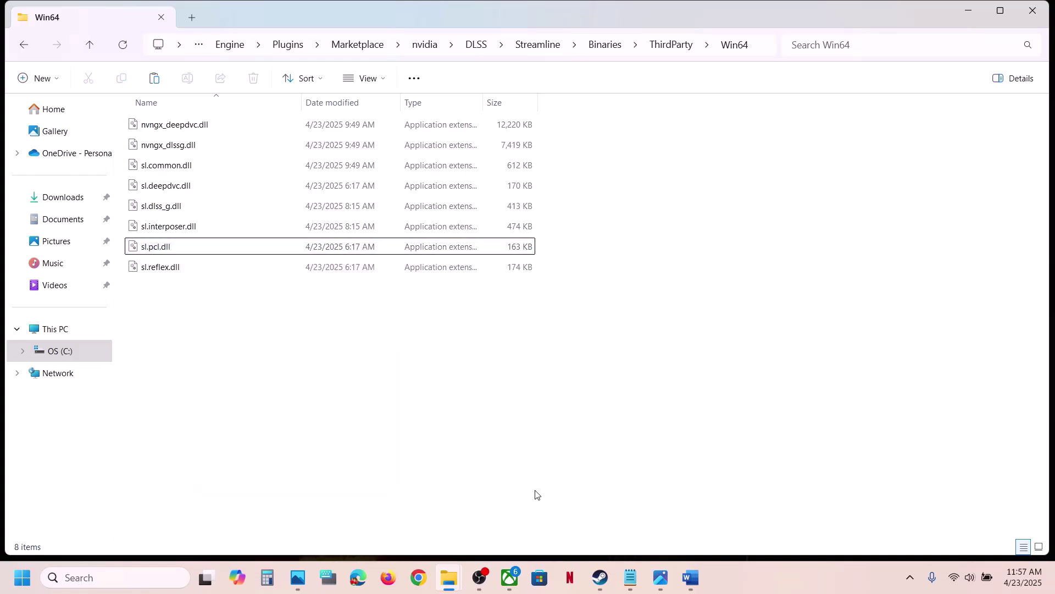
Switch to the Word notes and read Step 2 about allowing the game exe through antivirus, Windows Security and the firewall.
click(509, 577)
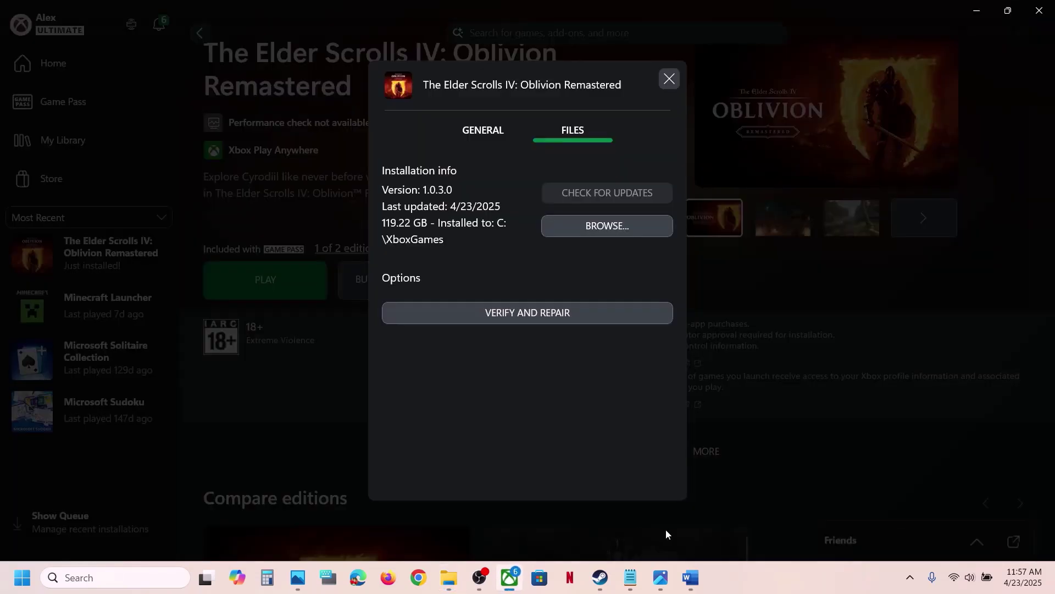
click(771, 463)
click(605, 580)
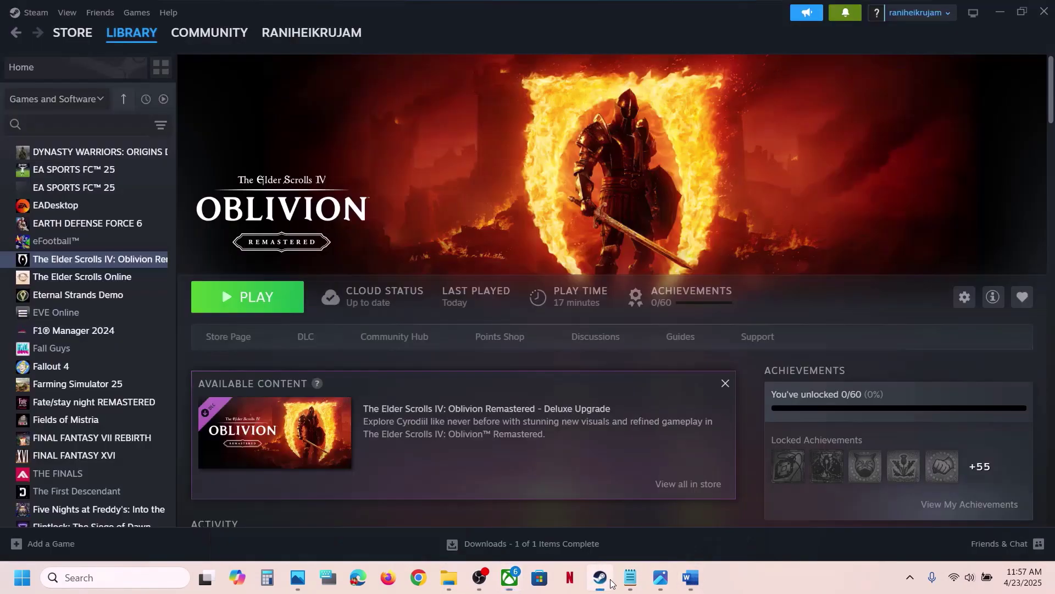
click(691, 577)
scroll(431, 235, down, 3)
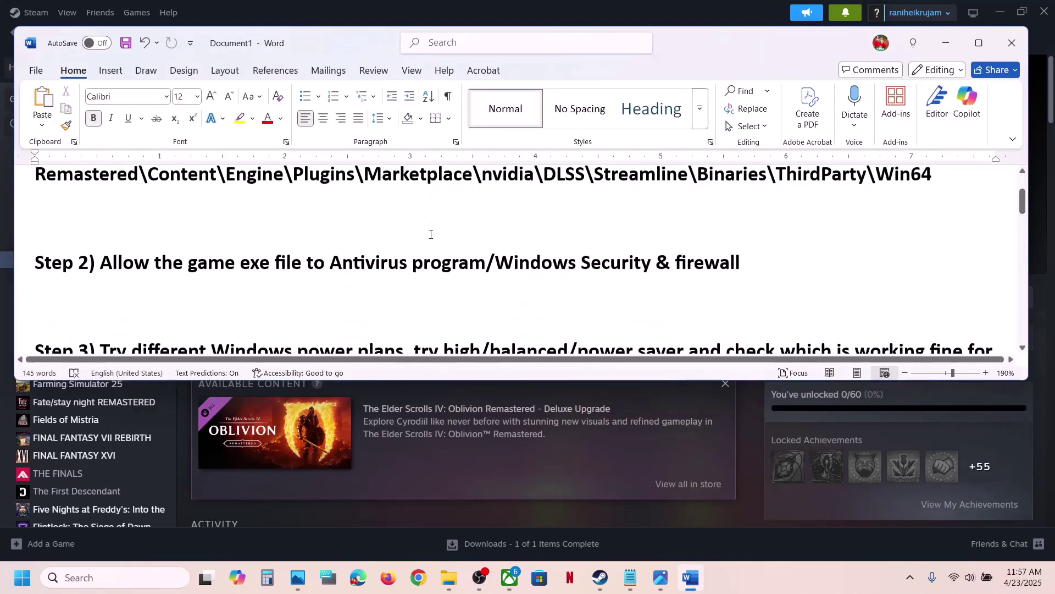
scroll(177, 292, up, 1)
drag(137, 284, 489, 289)
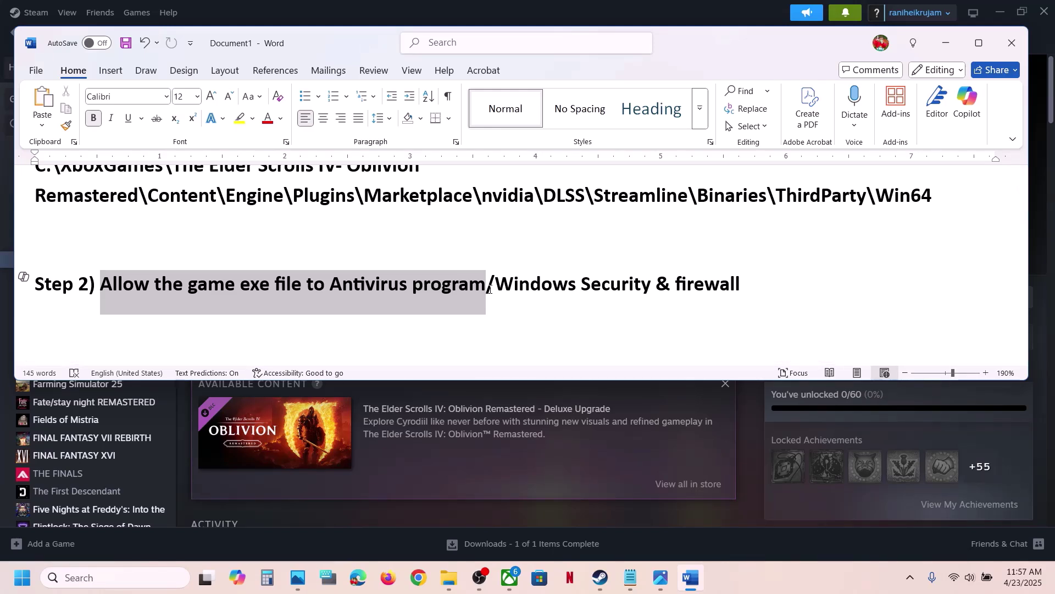
drag(495, 285, 628, 293)
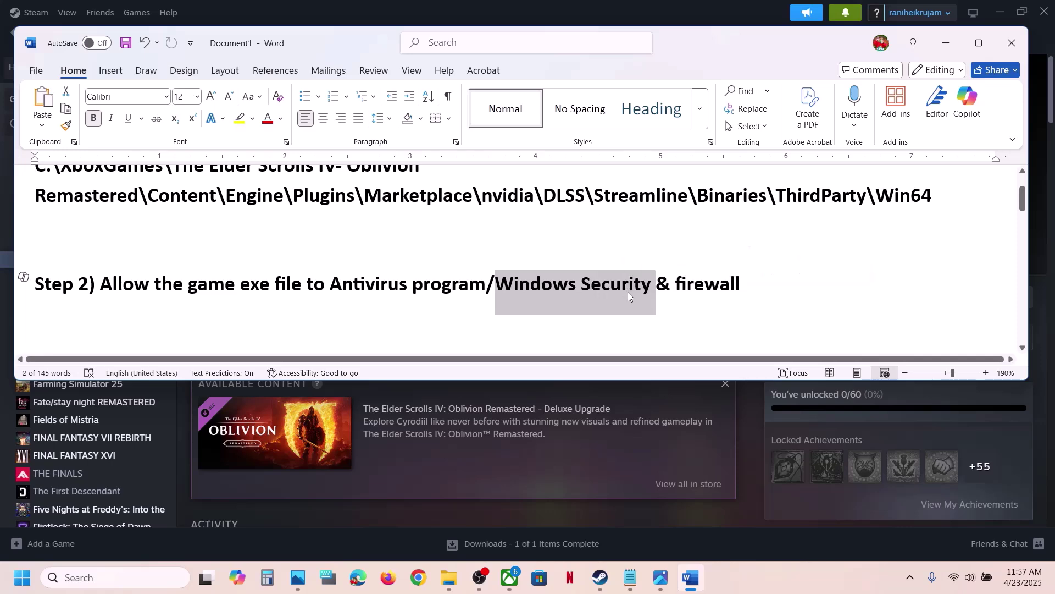
Open Virus & threat protection in Windows Security from the Windows privacy settings, and show its Protection history.
key(super+i)
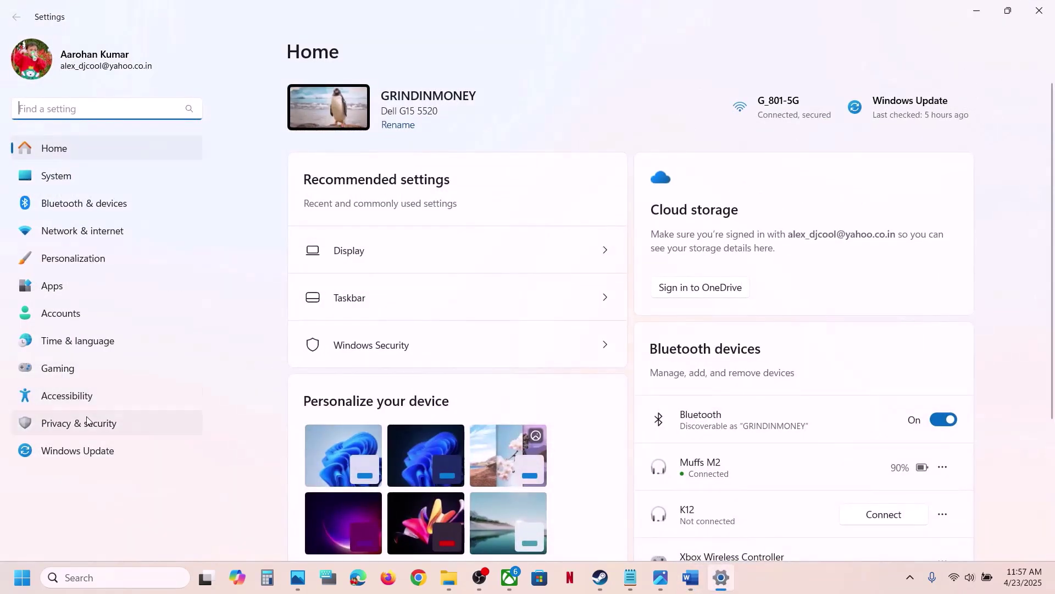
click(87, 421)
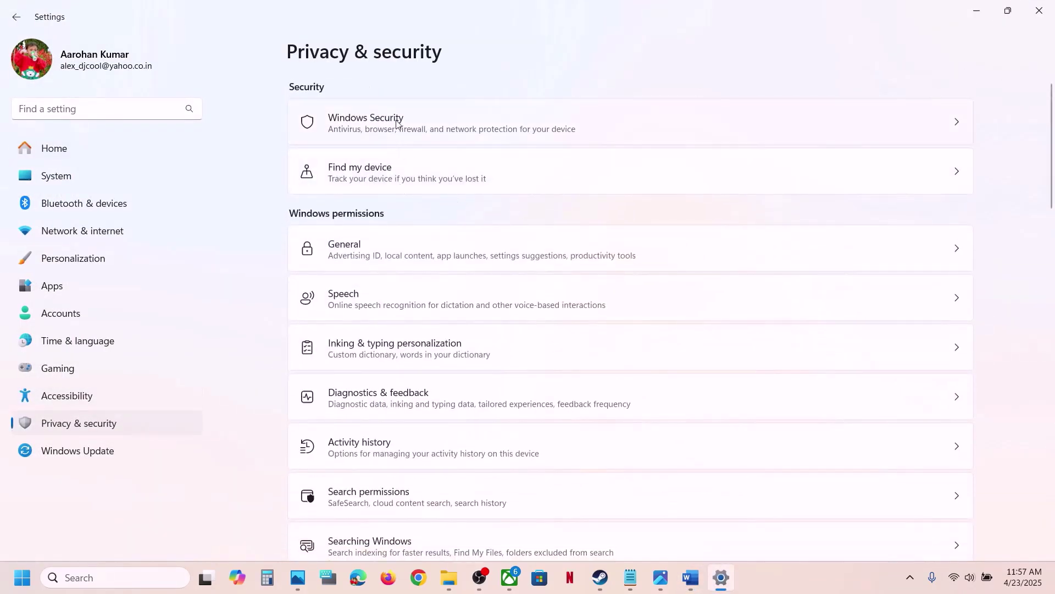
click(399, 122)
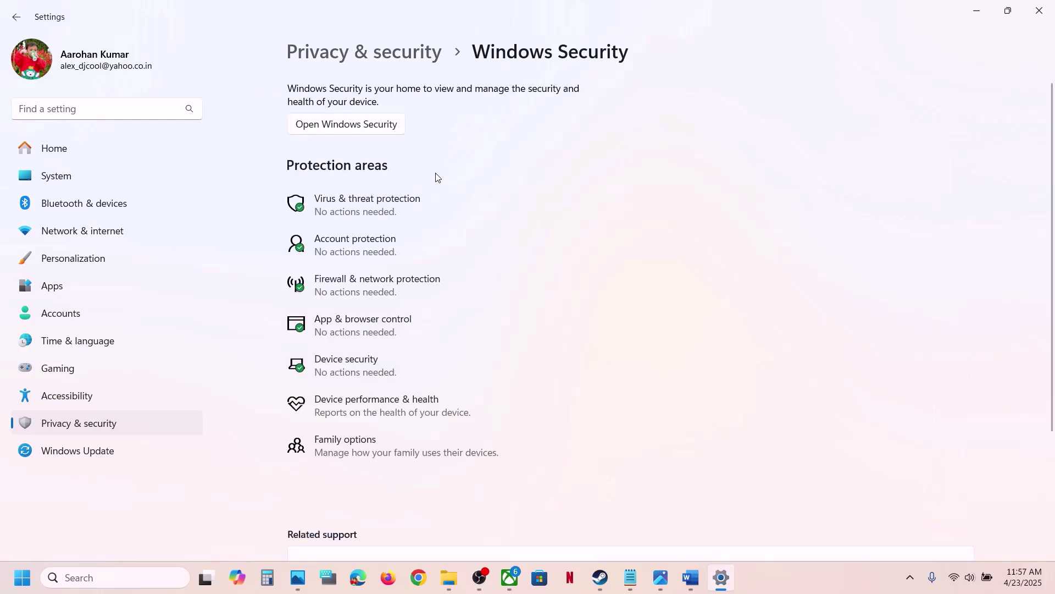
click(364, 196)
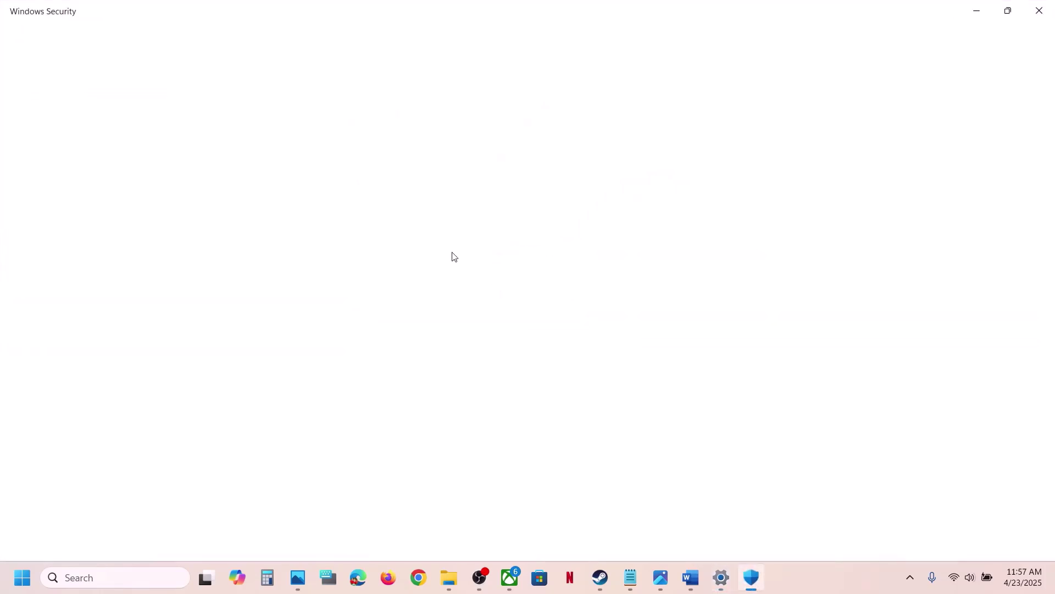
scroll(417, 321, down, 3)
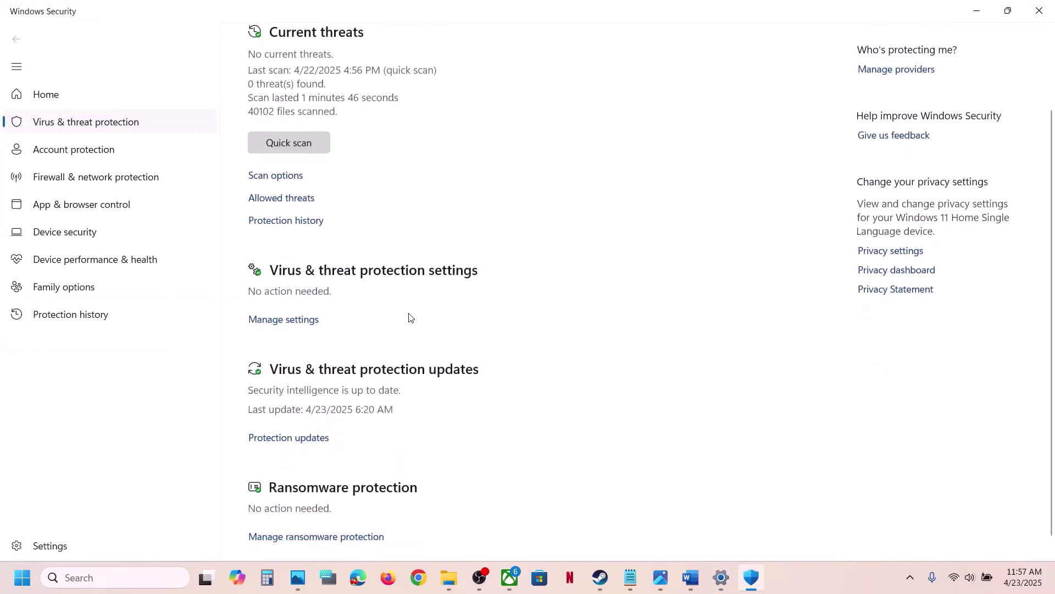
click(310, 221)
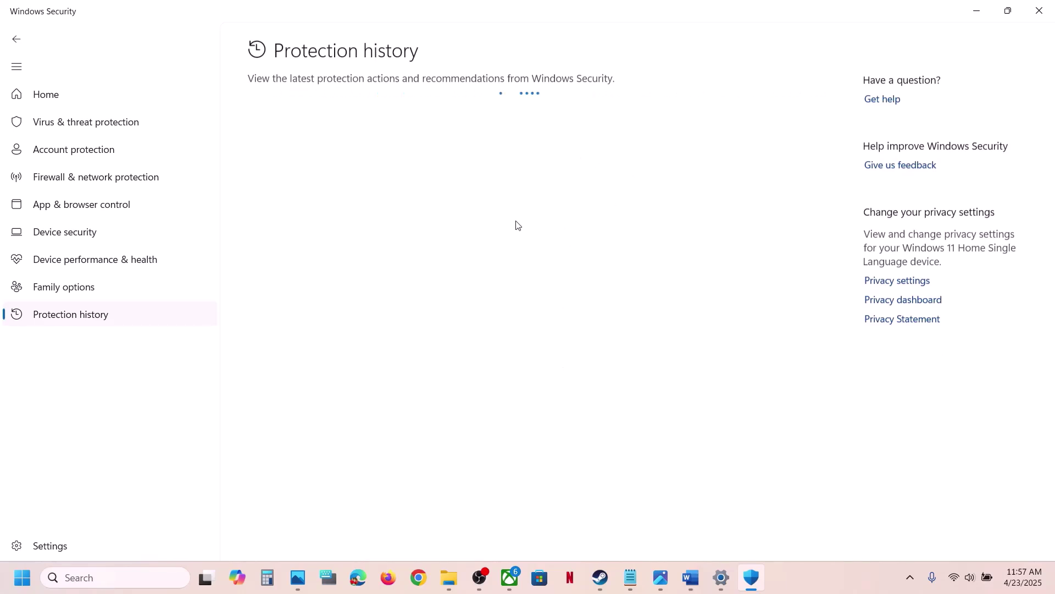
Expand the 10:57 AM "Protected folder access blocked" entry and allow its blocked app, EpicWebHelper.exe, on the device.
scroll(812, 547, down, 2)
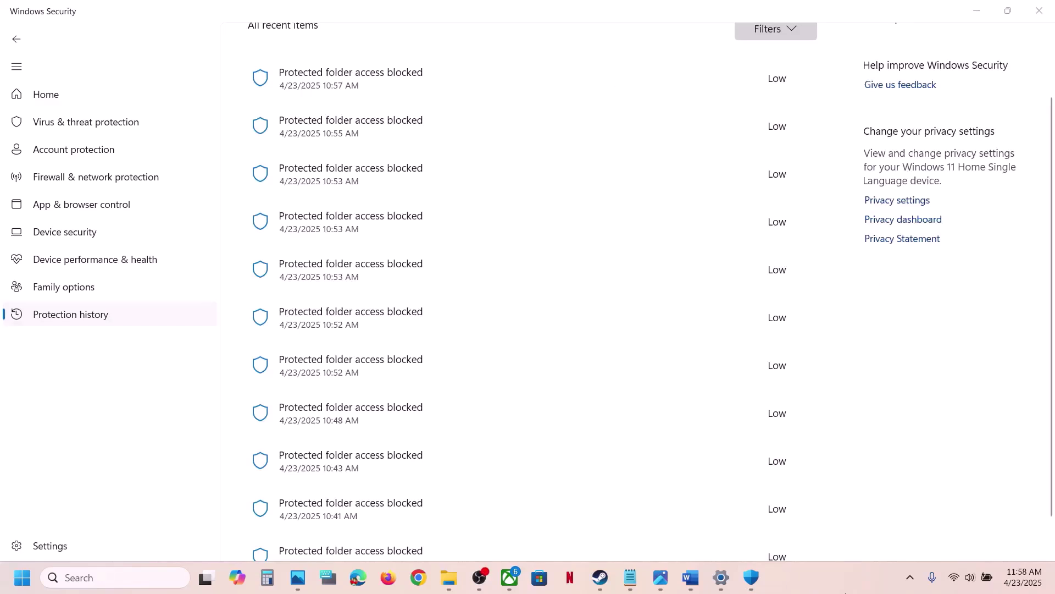
scroll(488, 96, up, 1)
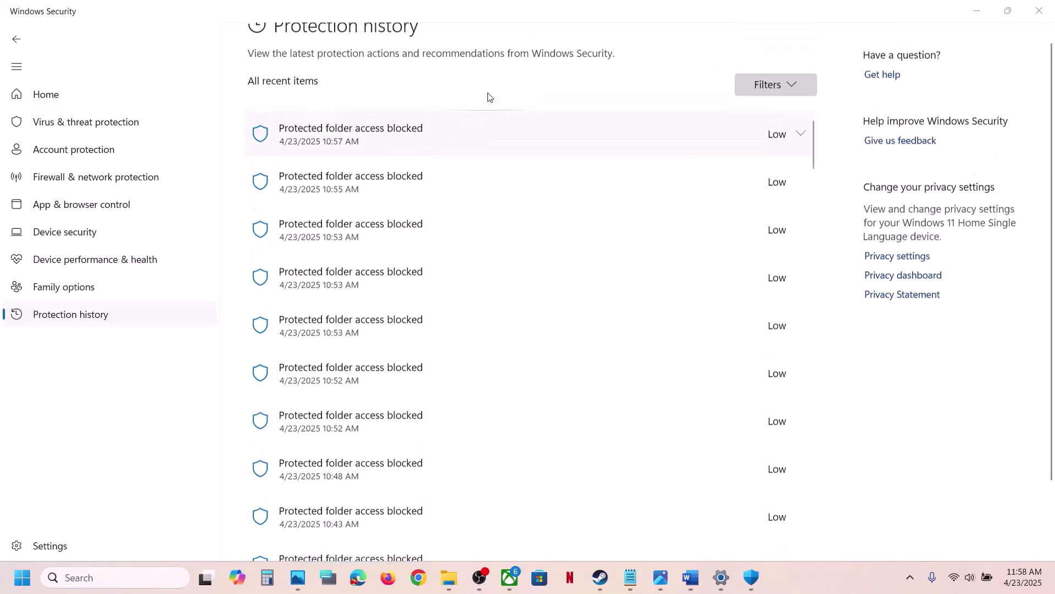
click(798, 134)
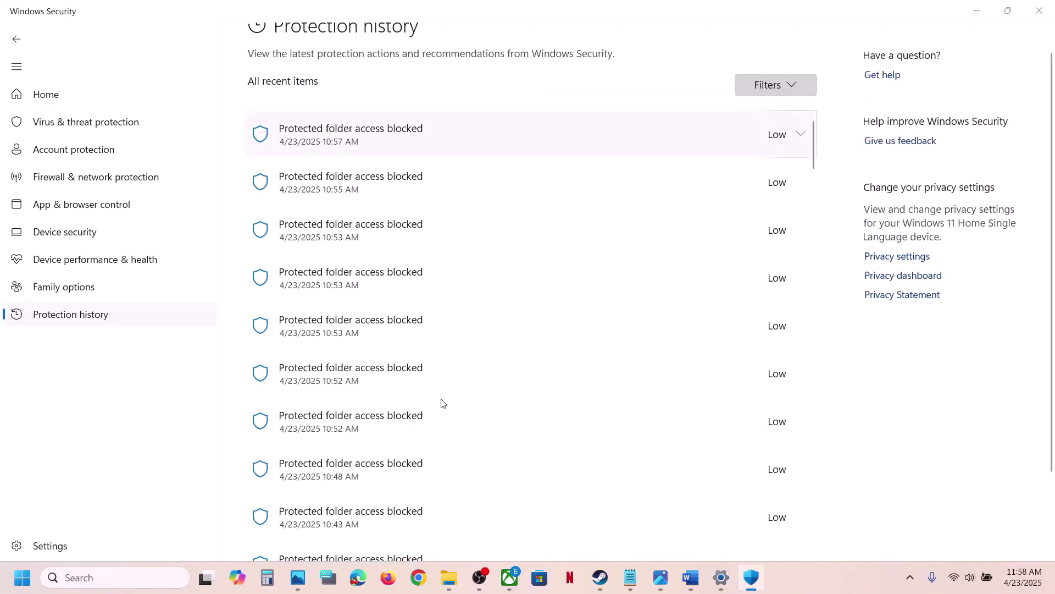
click(803, 127)
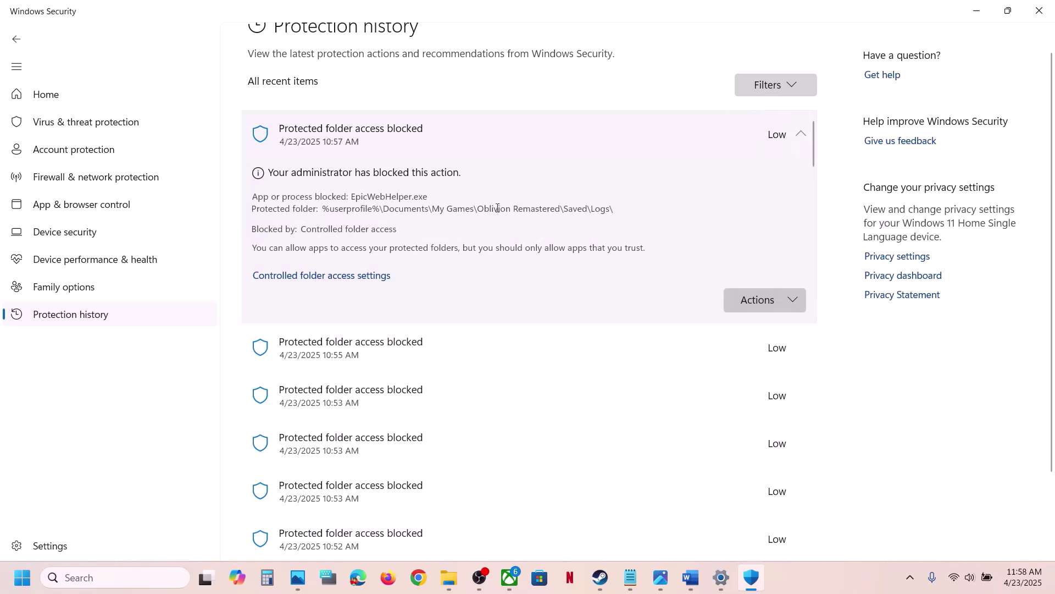
drag(481, 211, 547, 205)
click(790, 305)
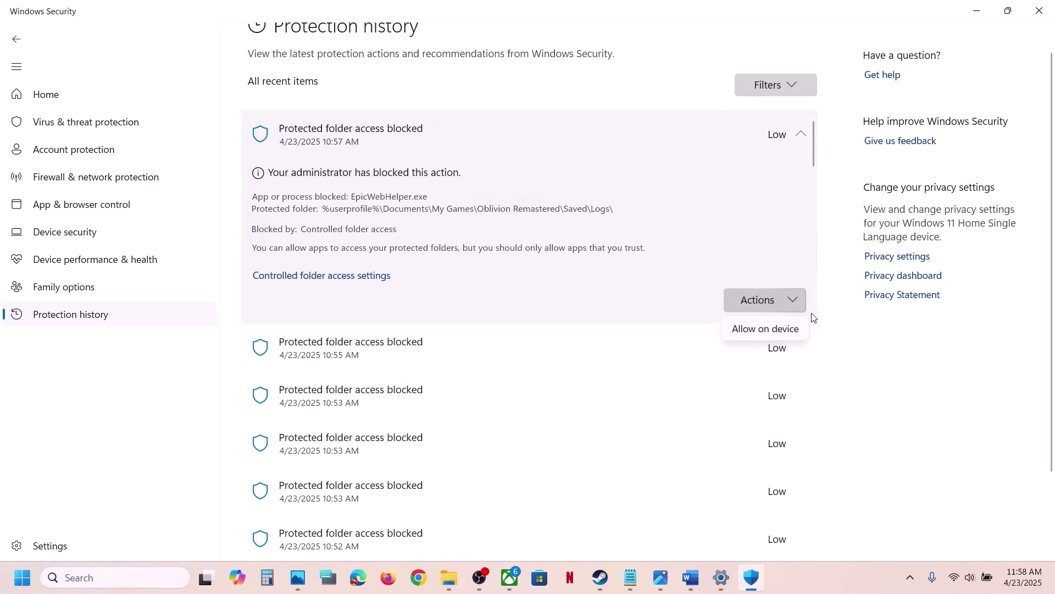
click(788, 331)
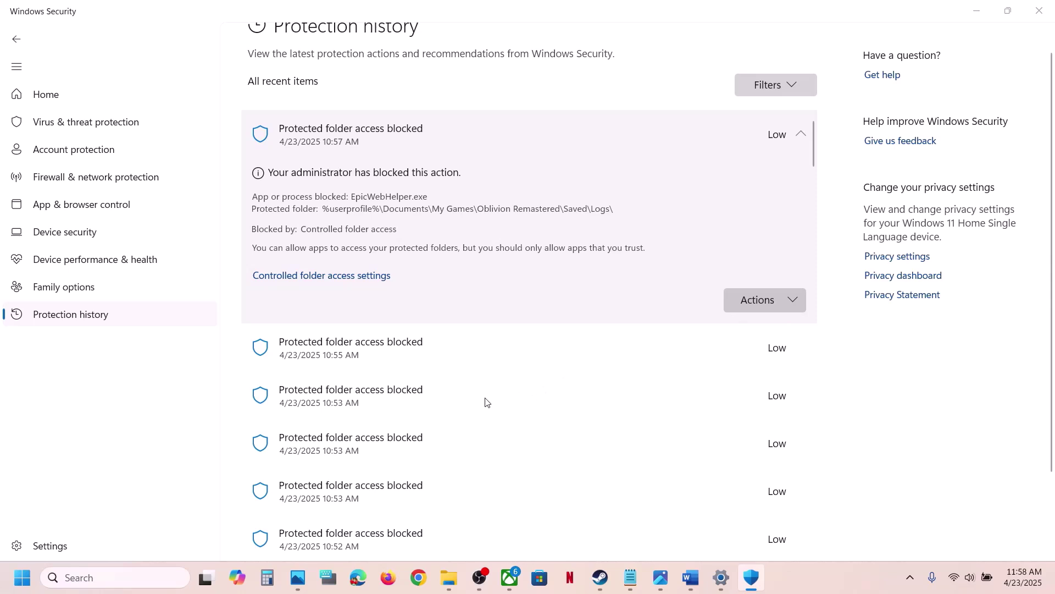
Expand the 10:55 AM blocked-access entry and check the action offered for it.
click(801, 325)
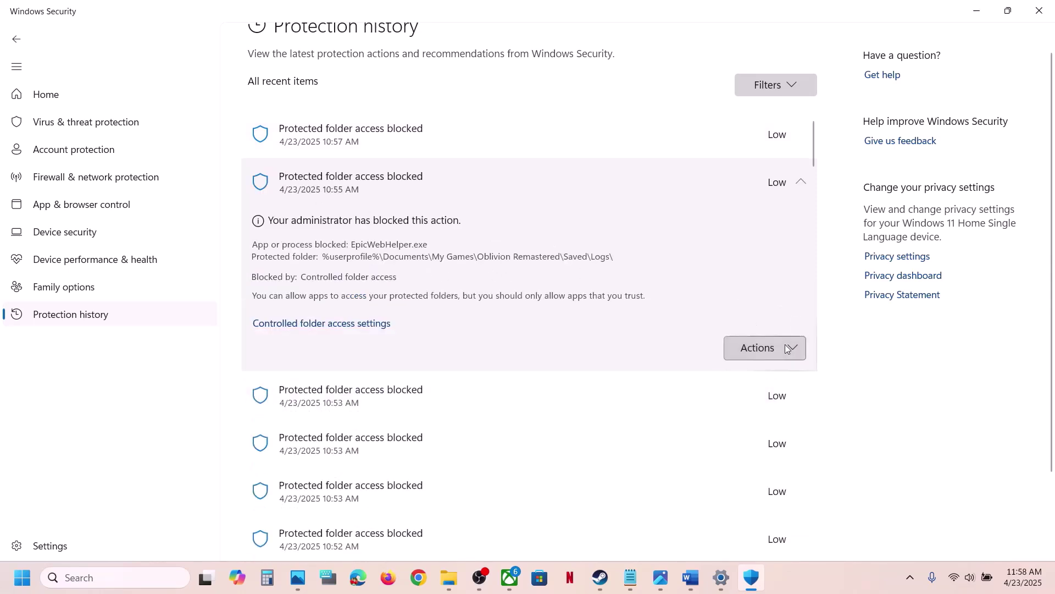
click(799, 356)
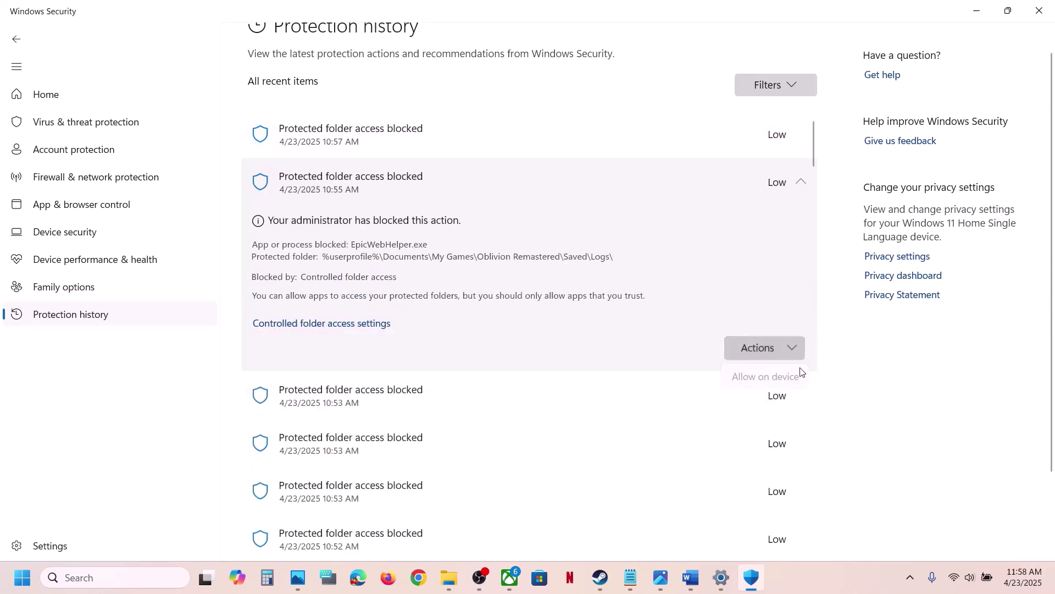
click(856, 332)
Go to the ransomware protection settings and open the list of apps allowed through Controlled folder access.
click(104, 126)
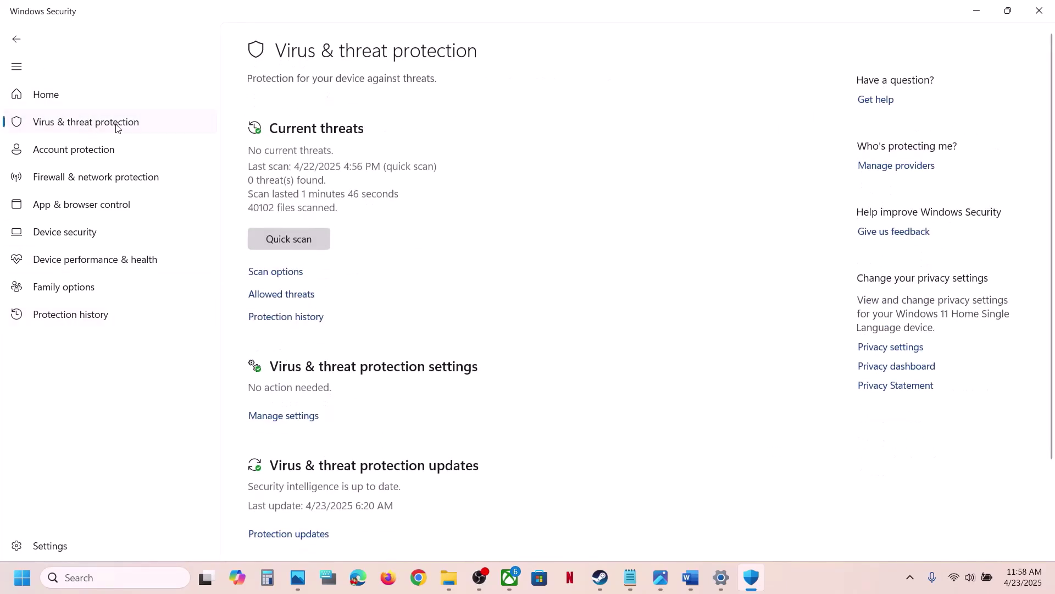
scroll(324, 240, down, 2)
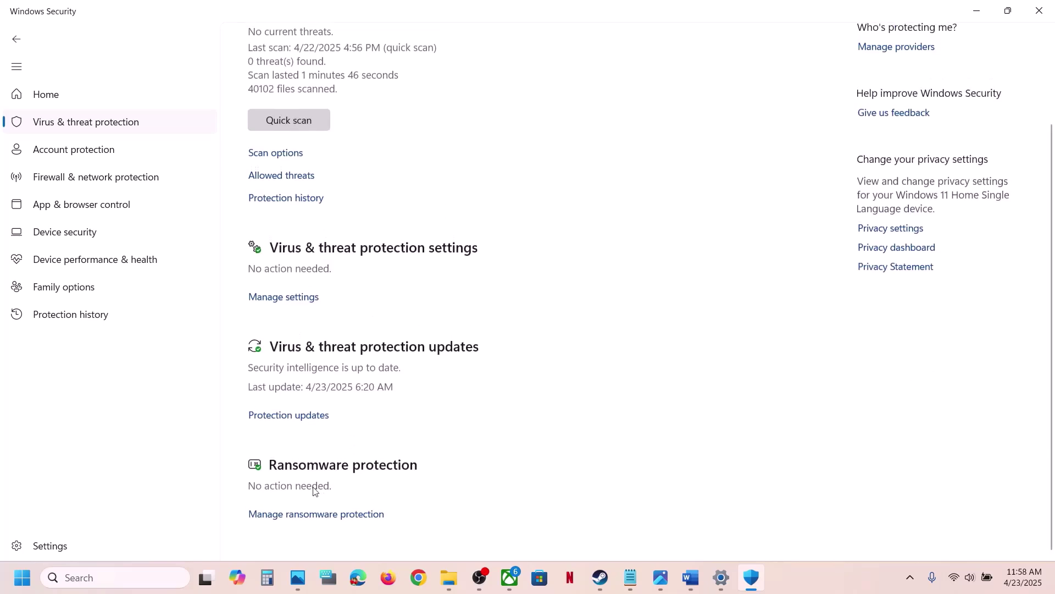
click(346, 516)
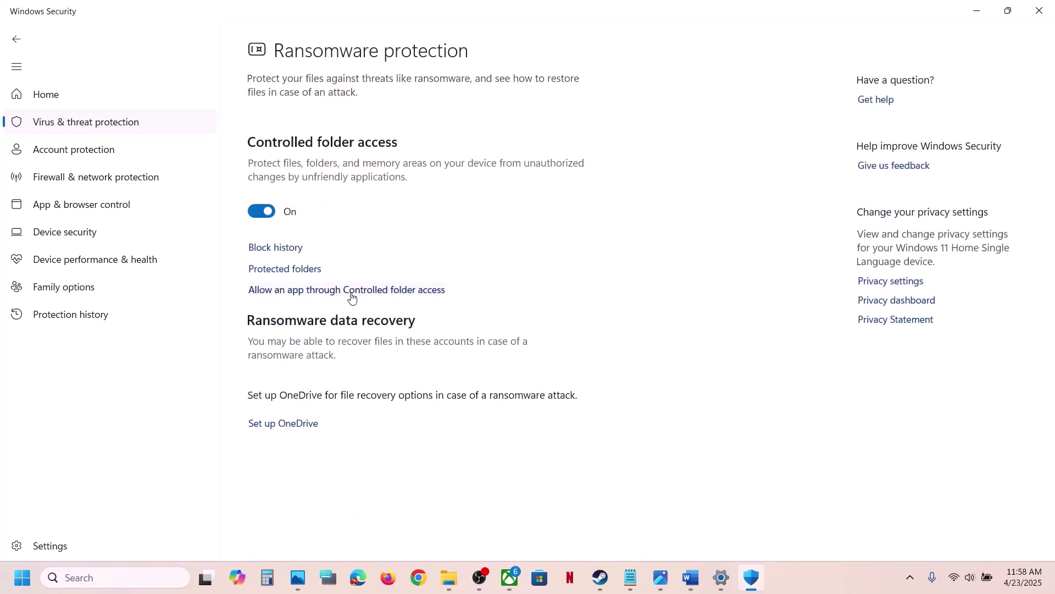
click(354, 290)
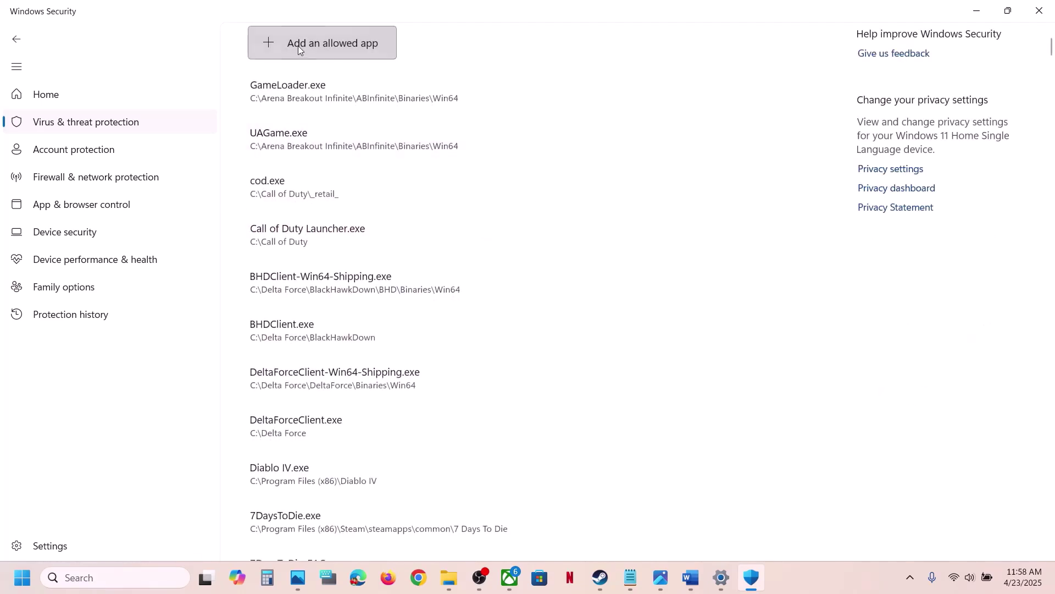
Add the OblivionRemastered application from Steam\steamapps\common\Oblivion Remastered to the allowed apps.
click(298, 47)
click(324, 97)
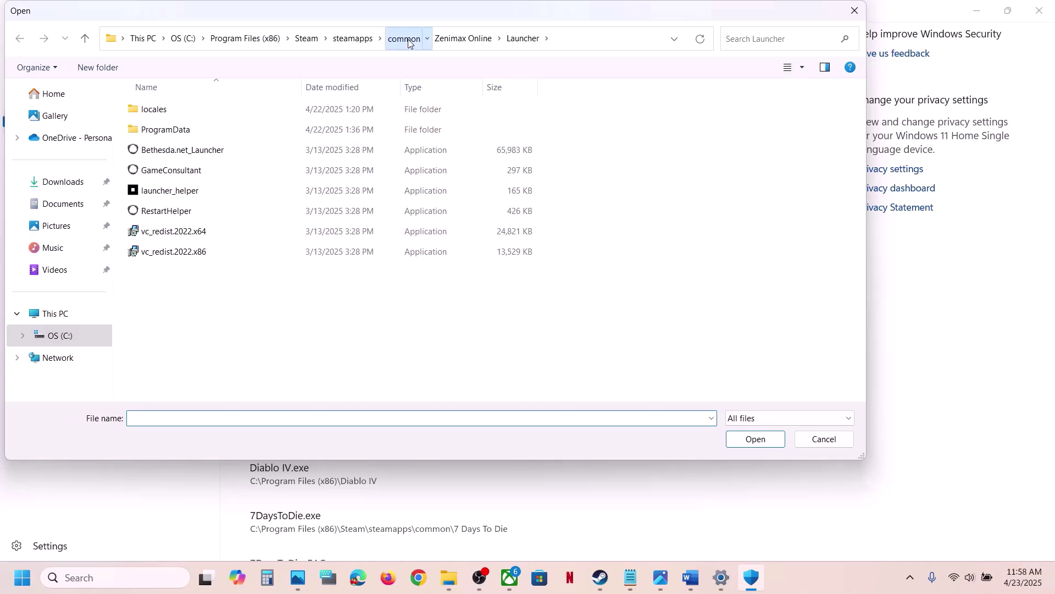
click(407, 39)
click(456, 40)
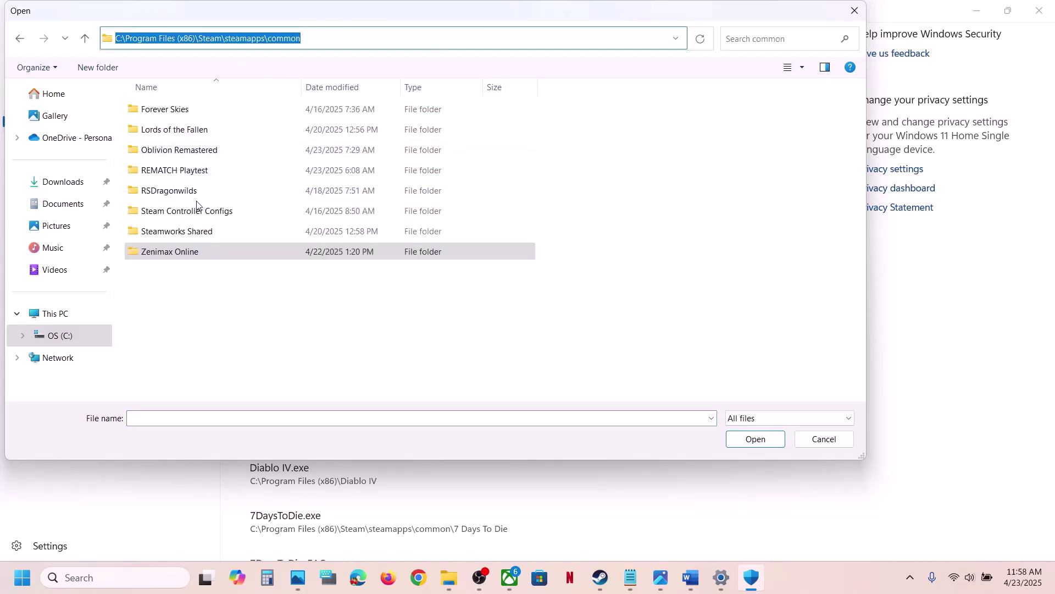
click(183, 153)
double_click(203, 157)
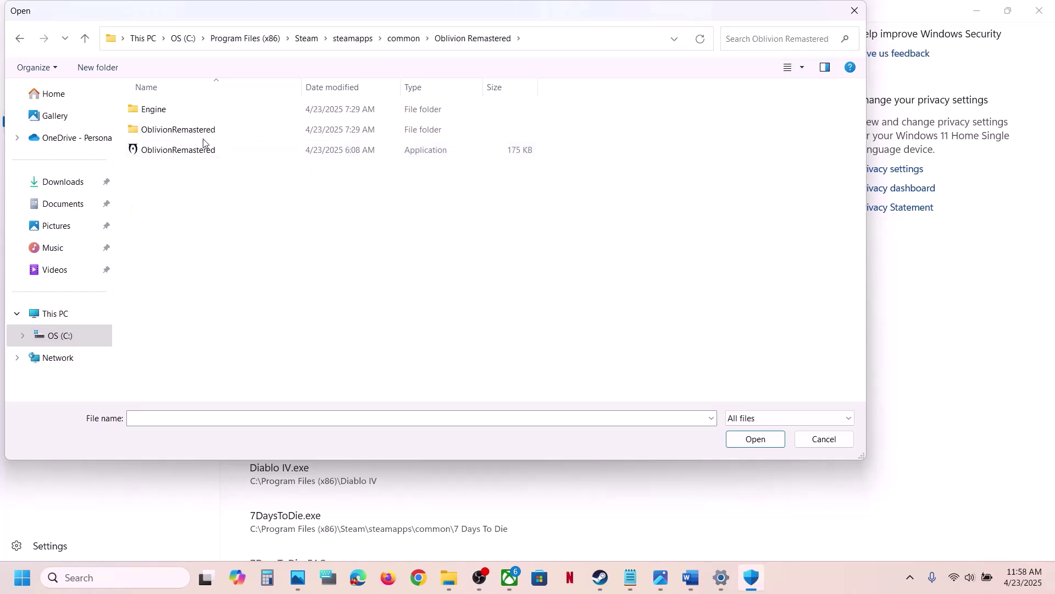
click(176, 147)
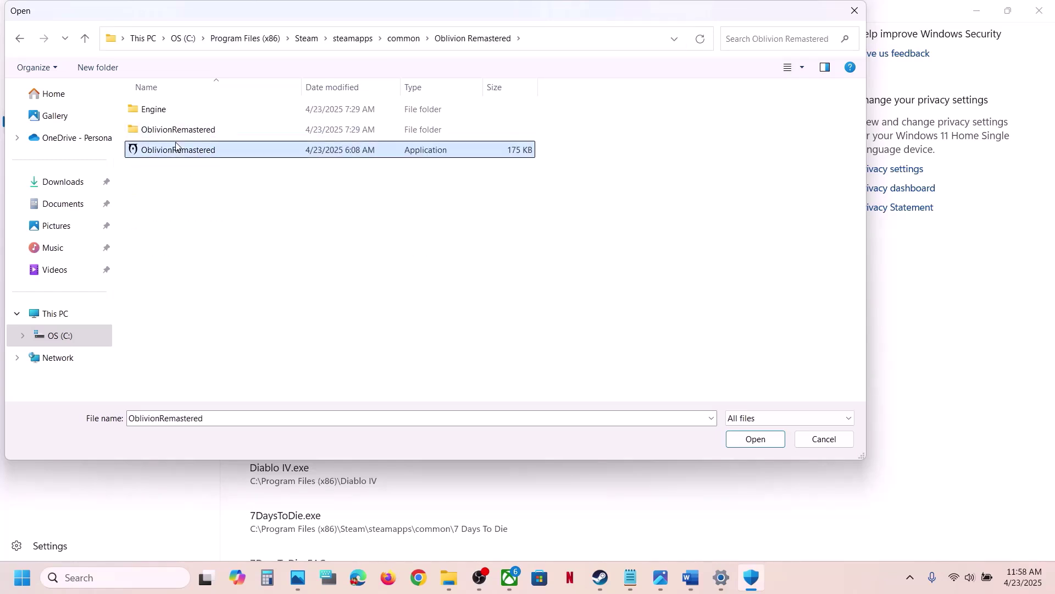
click(751, 439)
Add the OblivionRemastered-Win64-Shipping application from OblivionRemastered\Binaries\Win64 to the apps allowed through Controlled folder access.
click(338, 50)
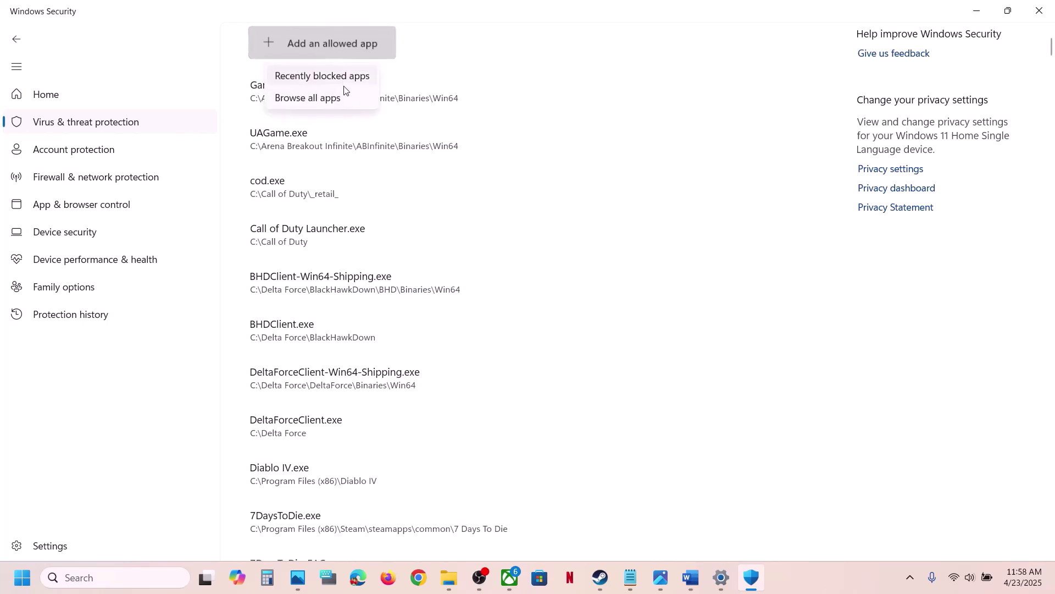
click(289, 97)
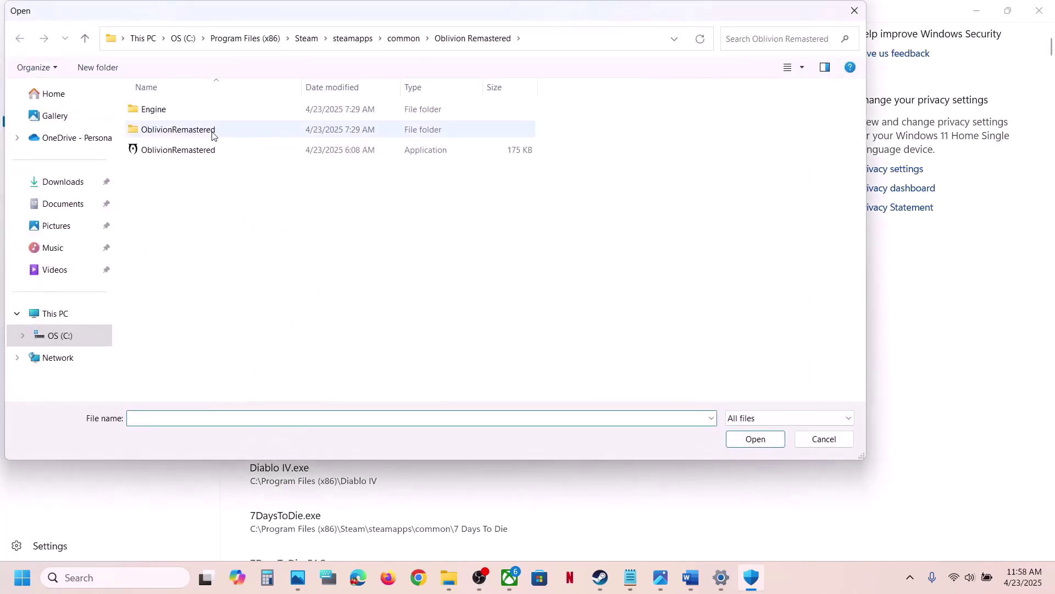
double_click(213, 136)
double_click(189, 115)
click(187, 116)
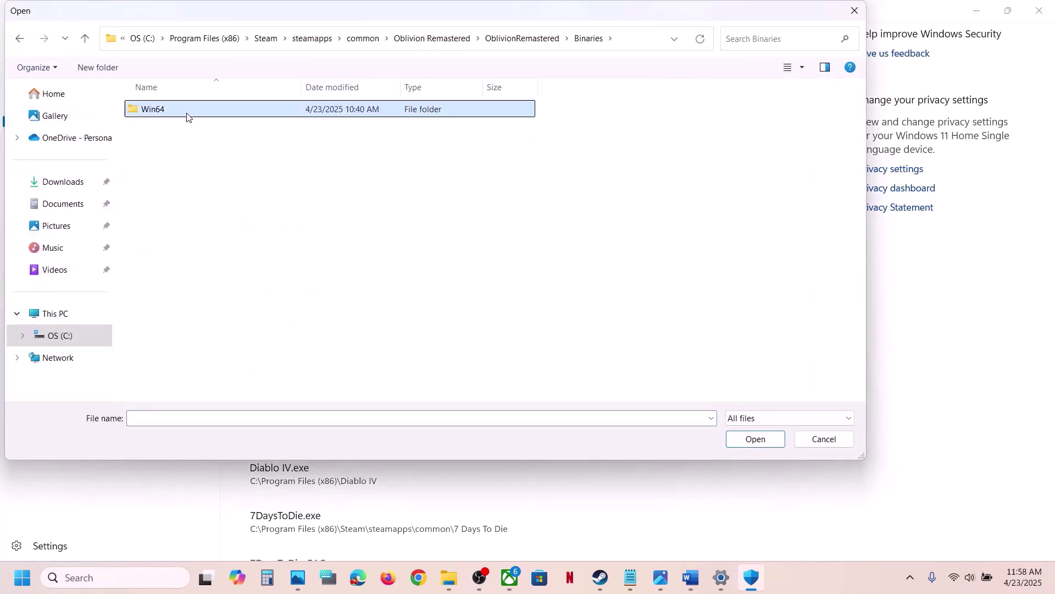
double_click(187, 116)
click(207, 132)
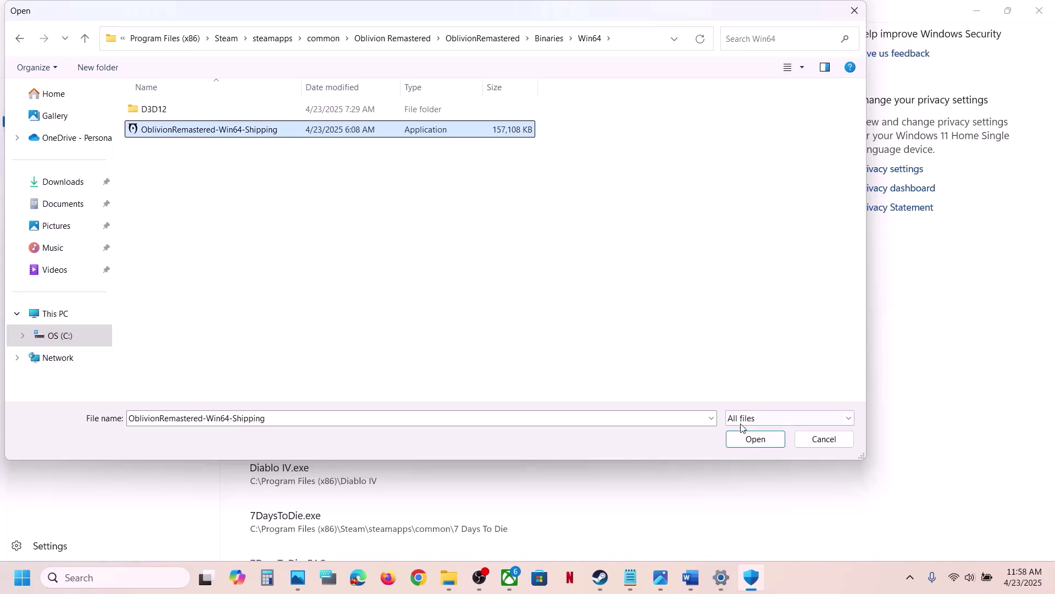
click(745, 439)
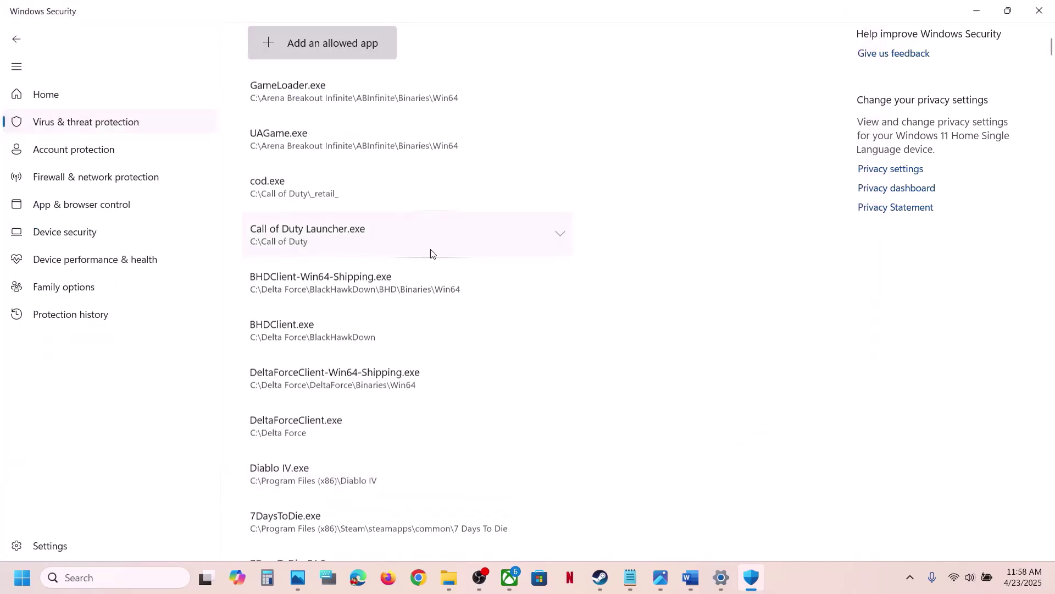
Open Control Panel and go to the list of apps allowed through Windows Defender Firewall under System and Security.
click(130, 575)
text(o)
key(BackSpace)
text(control)
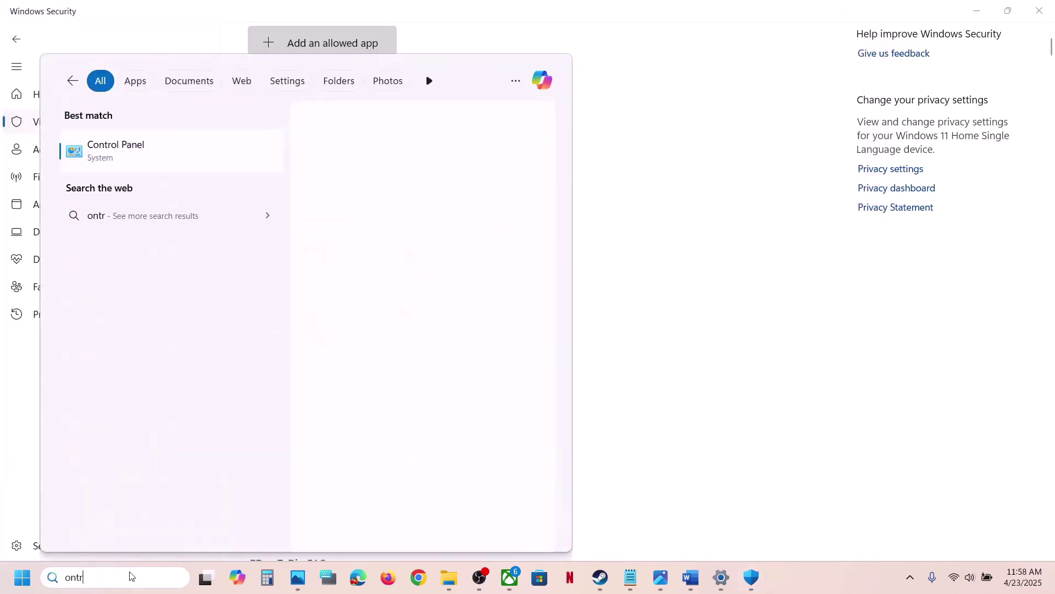
key(Return)
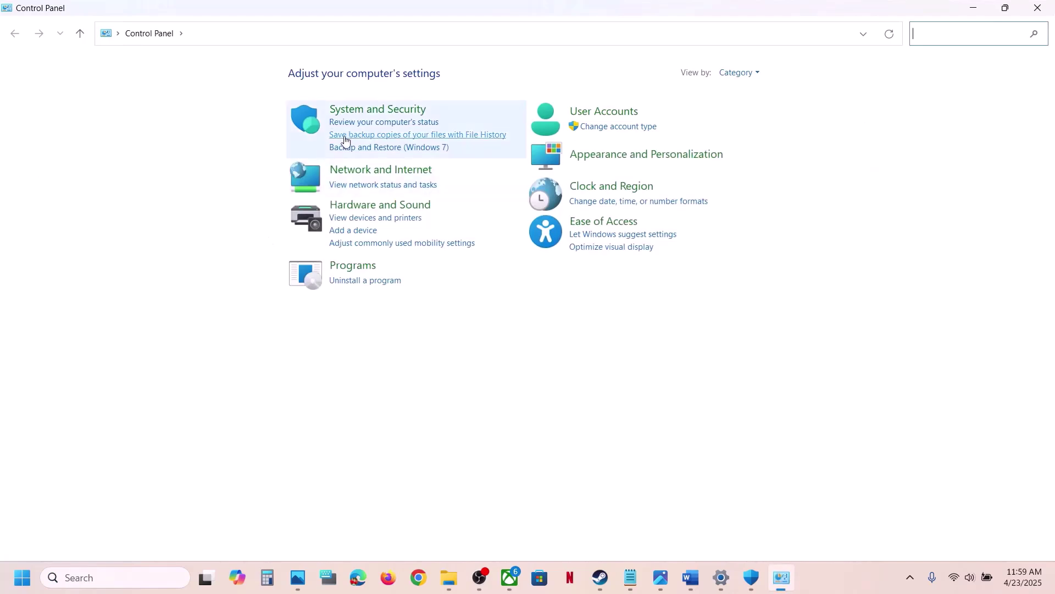
click(360, 108)
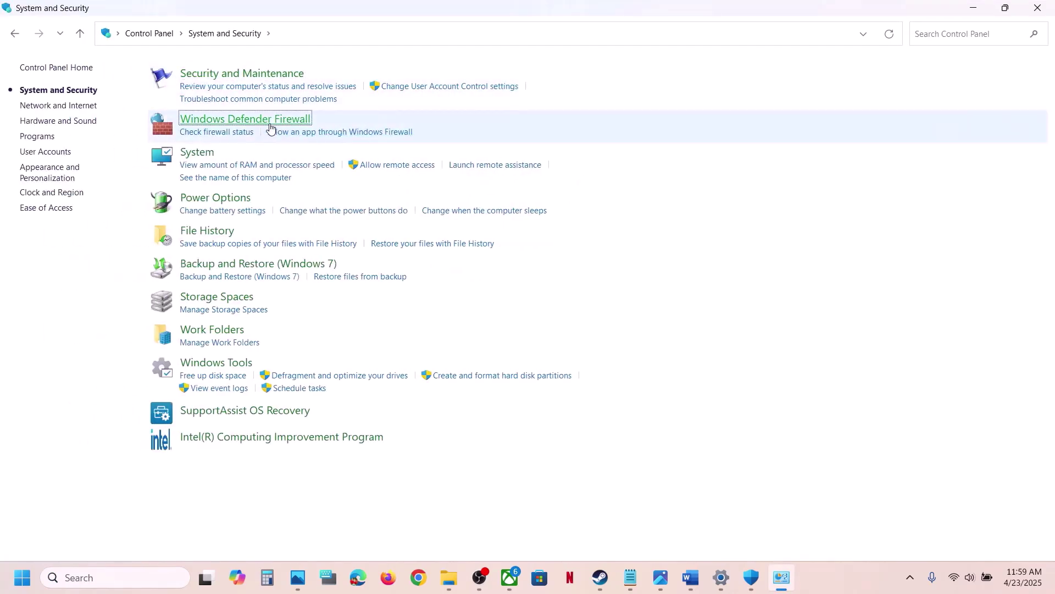
click(250, 119)
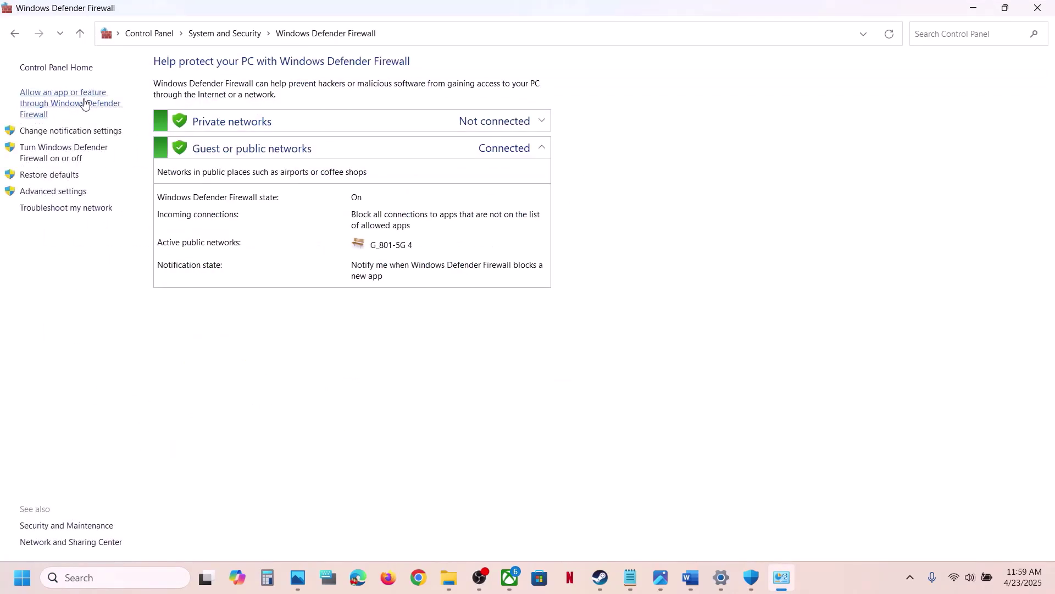
click(84, 103)
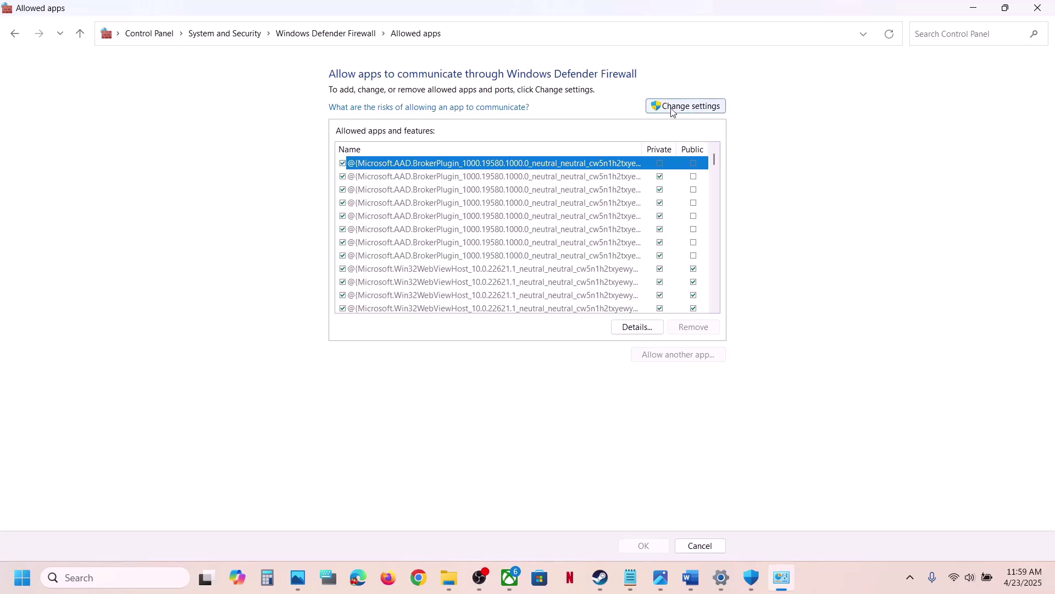
Unlock the firewall's allowed apps for editing and add the OblivionRemastered application from steamapps\common\Oblivion Remastered.
click(685, 106)
click(694, 358)
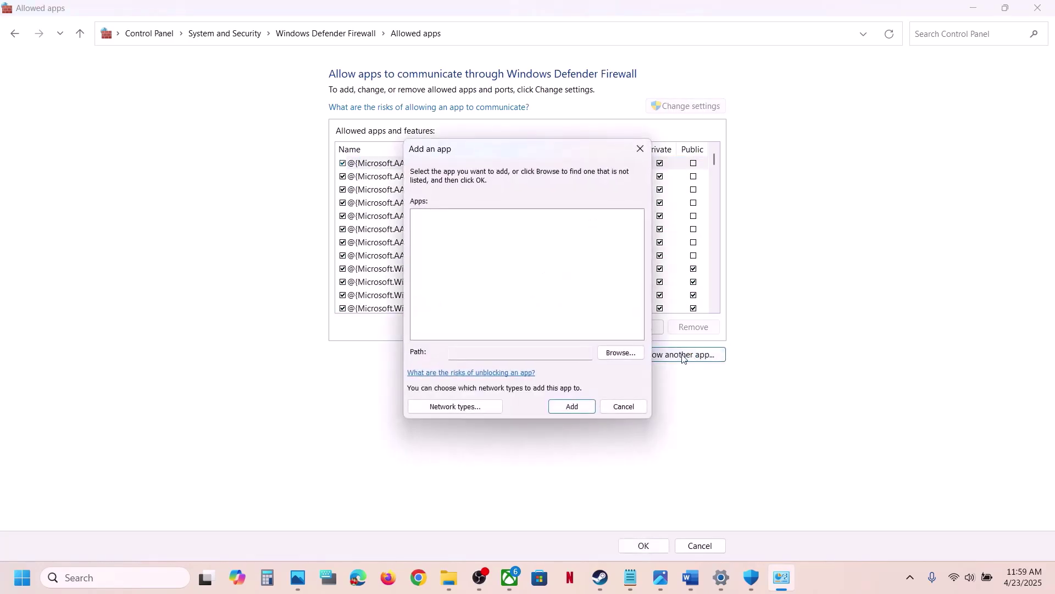
click(620, 352)
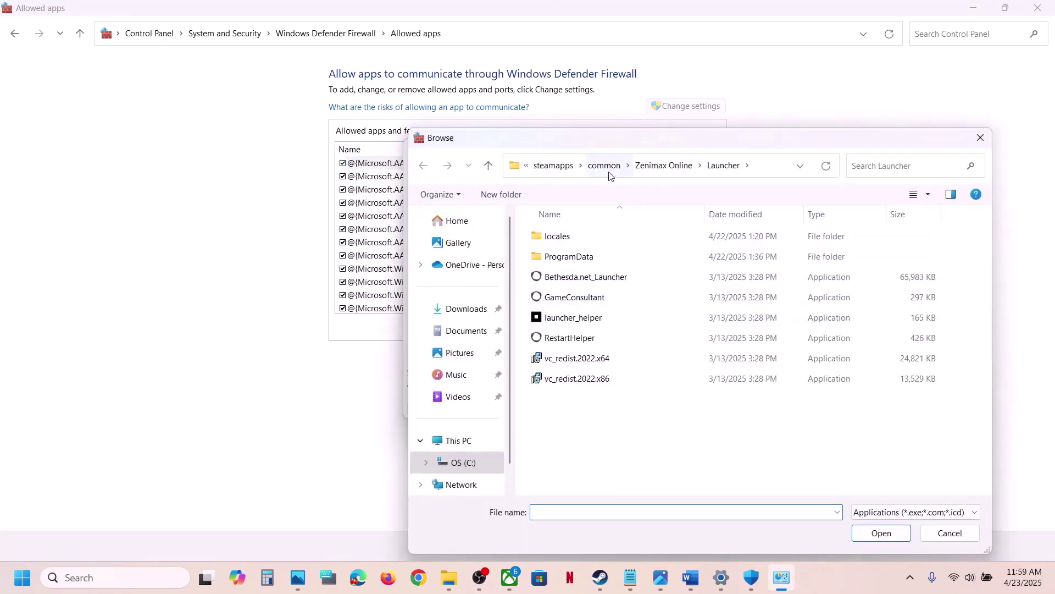
click(608, 173)
double_click(574, 278)
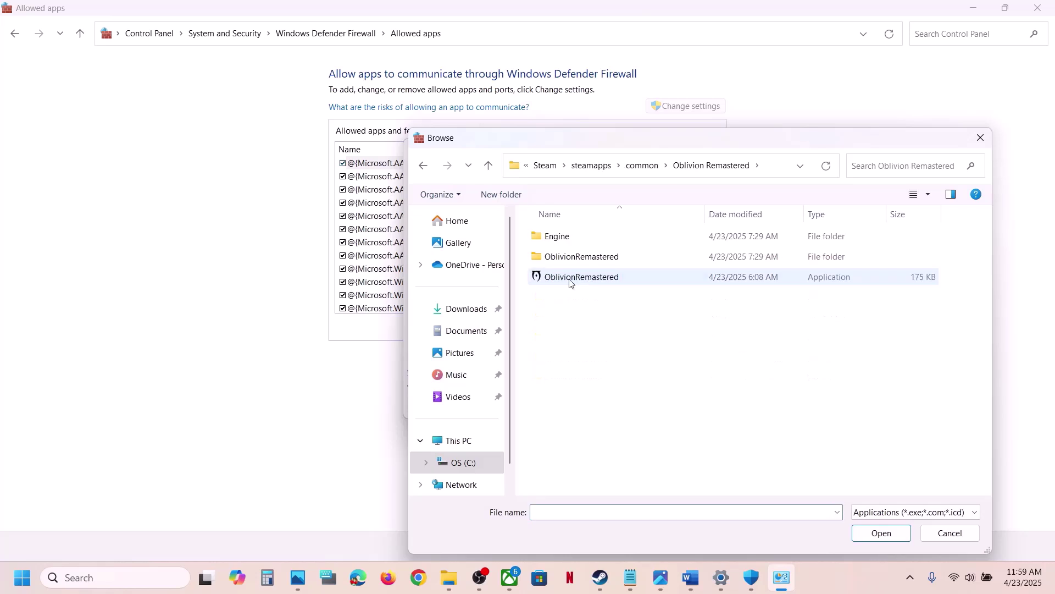
click(570, 282)
click(882, 534)
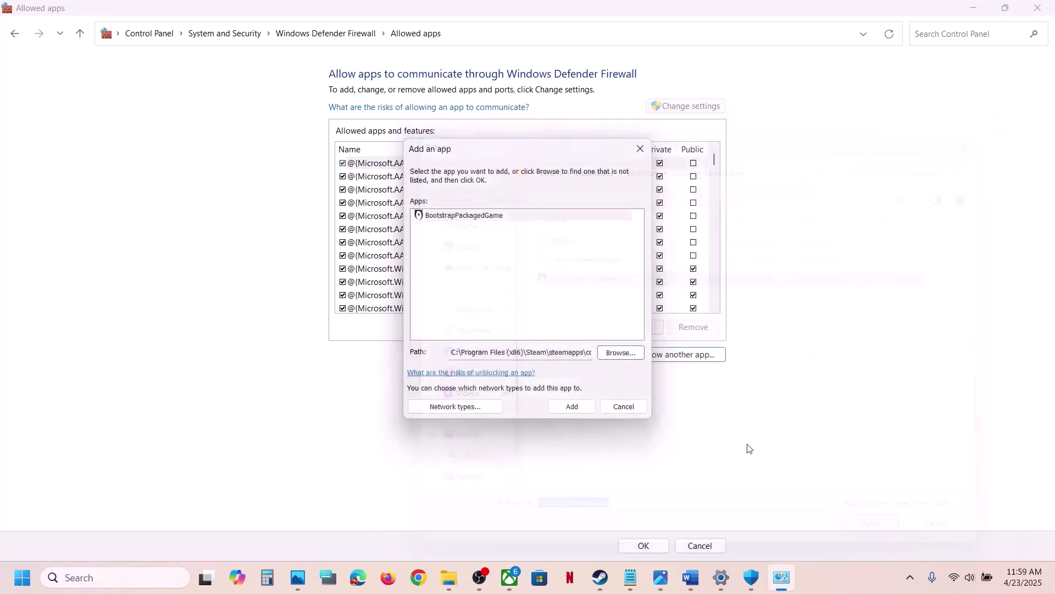
click(572, 406)
Add the OblivionRemastered-Win64-Shipping application from OblivionRemastered\Binaries\Win64 to the firewall's allowed apps and select the OblivionRemastered entry.
click(625, 339)
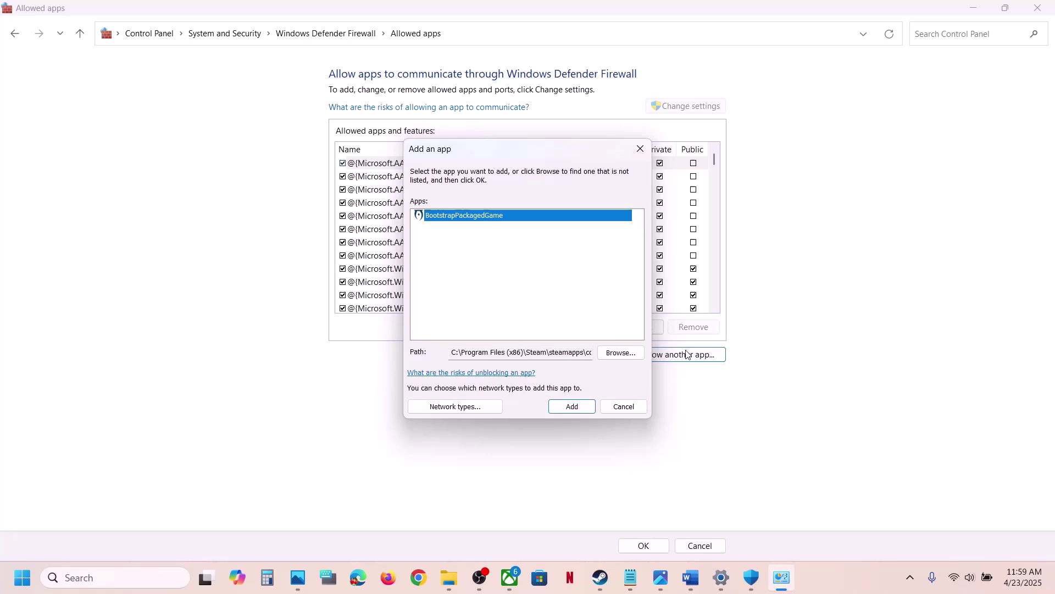
click(626, 353)
double_click(569, 256)
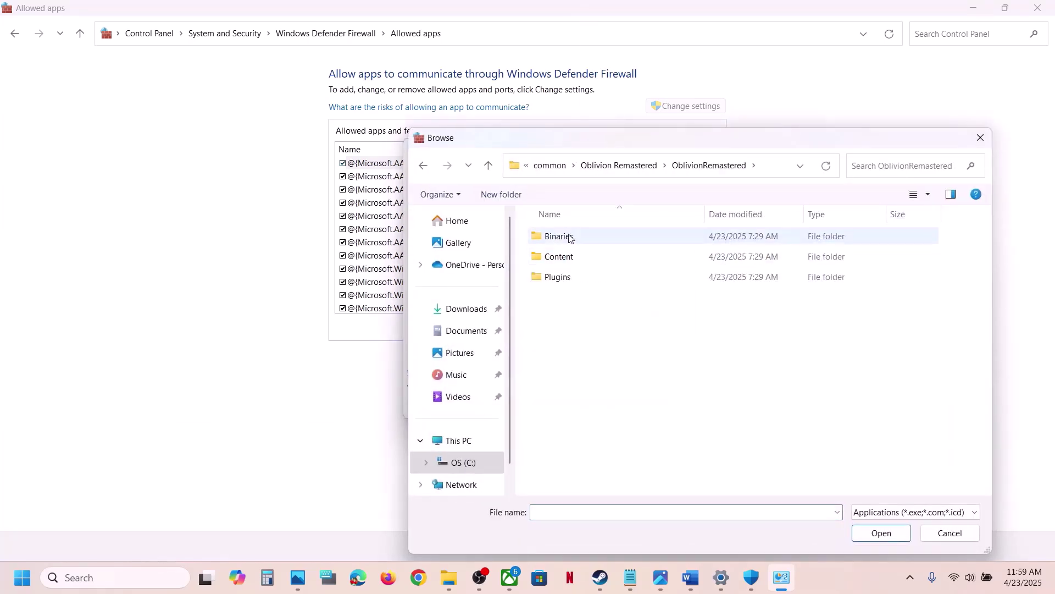
double_click(569, 236)
double_click(569, 236)
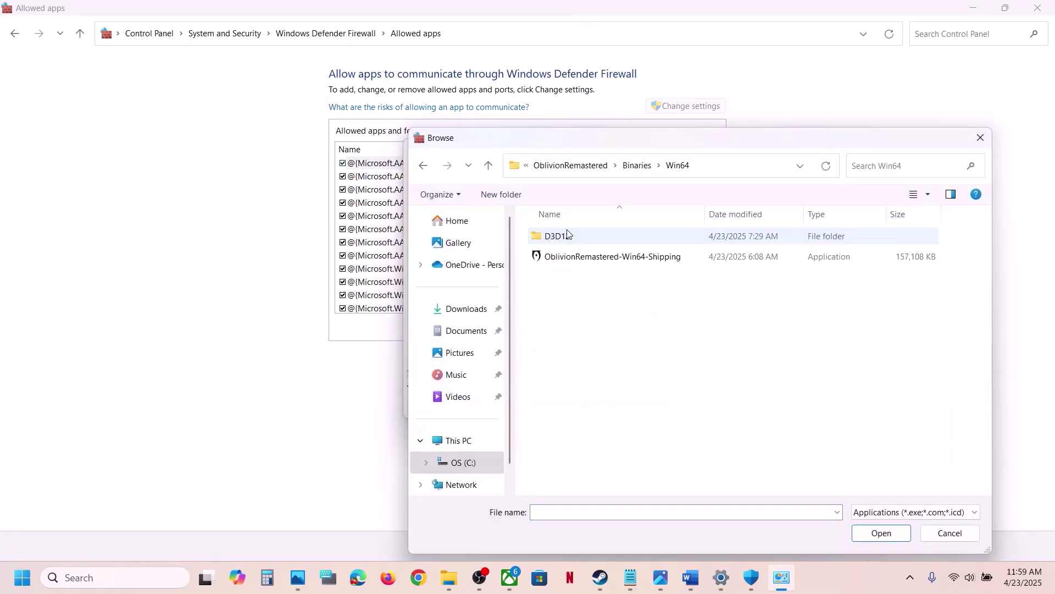
click(589, 256)
click(874, 532)
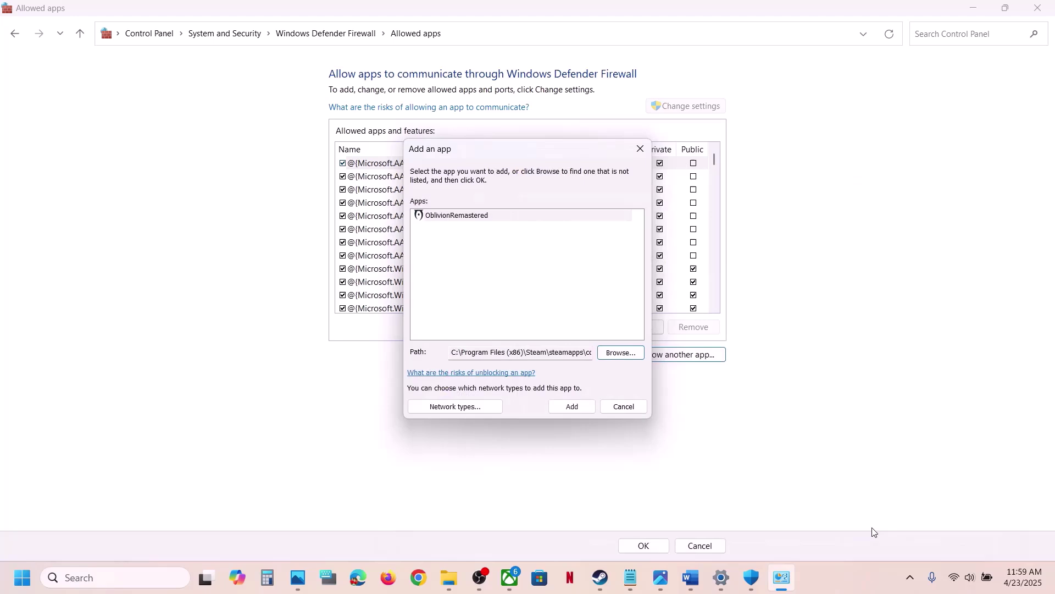
click(572, 406)
click(364, 296)
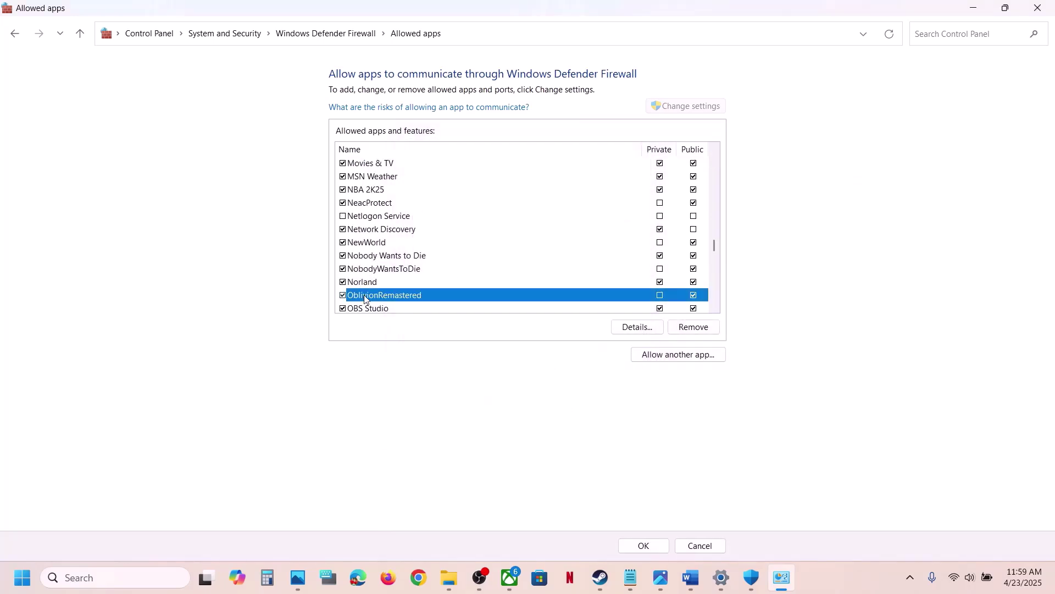
Close the firewall's allowed apps window and the remaining Windows Security and Settings windows.
click(1043, 8)
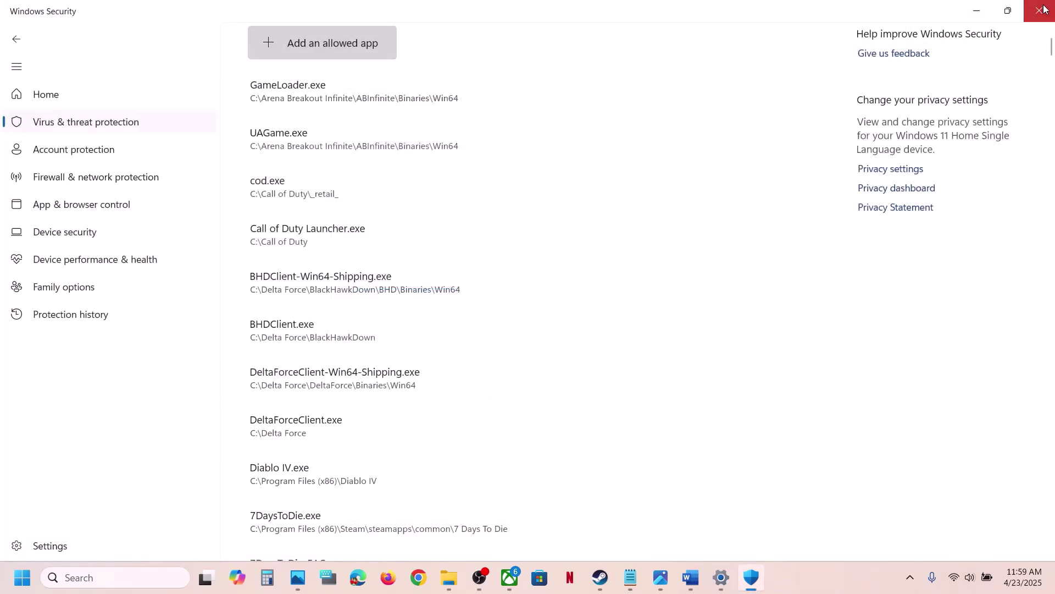
click(1042, 8)
click(1043, 8)
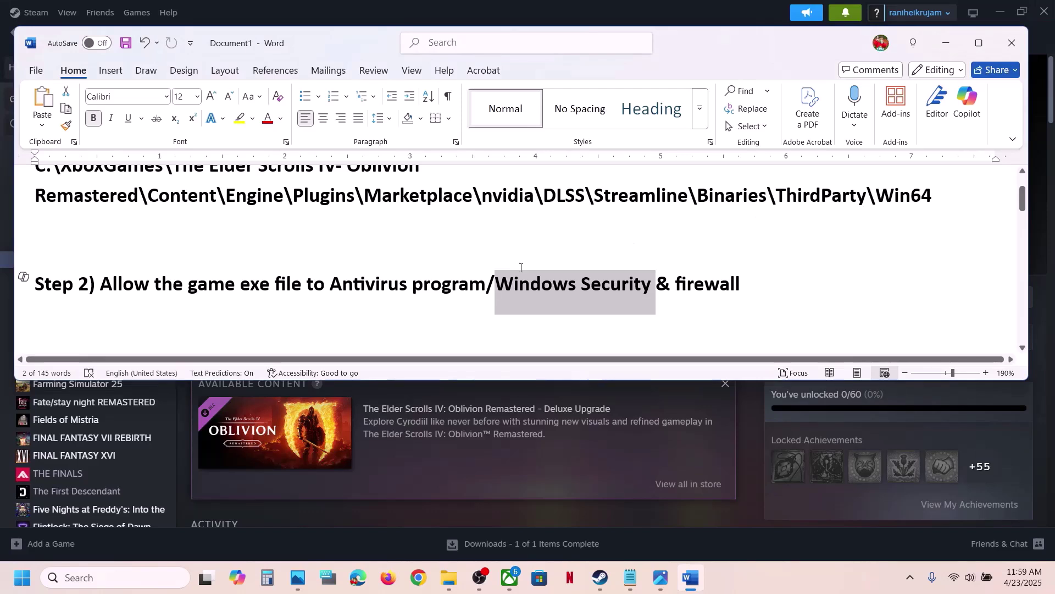
Review Step 3 about trying different Windows power plans in the Word document.
scroll(234, 280, down, 3)
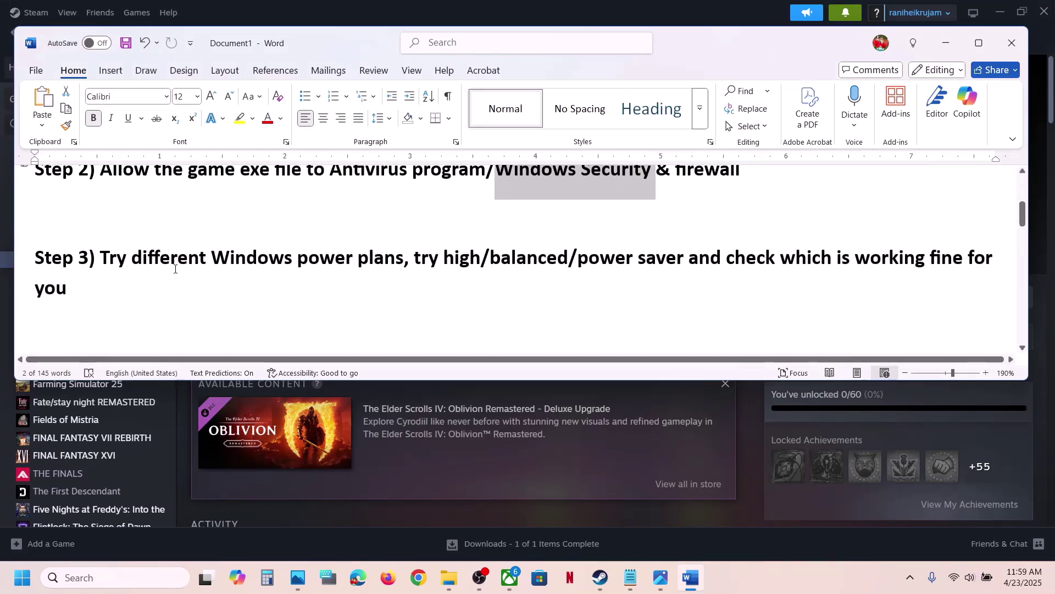
drag(126, 264, 414, 253)
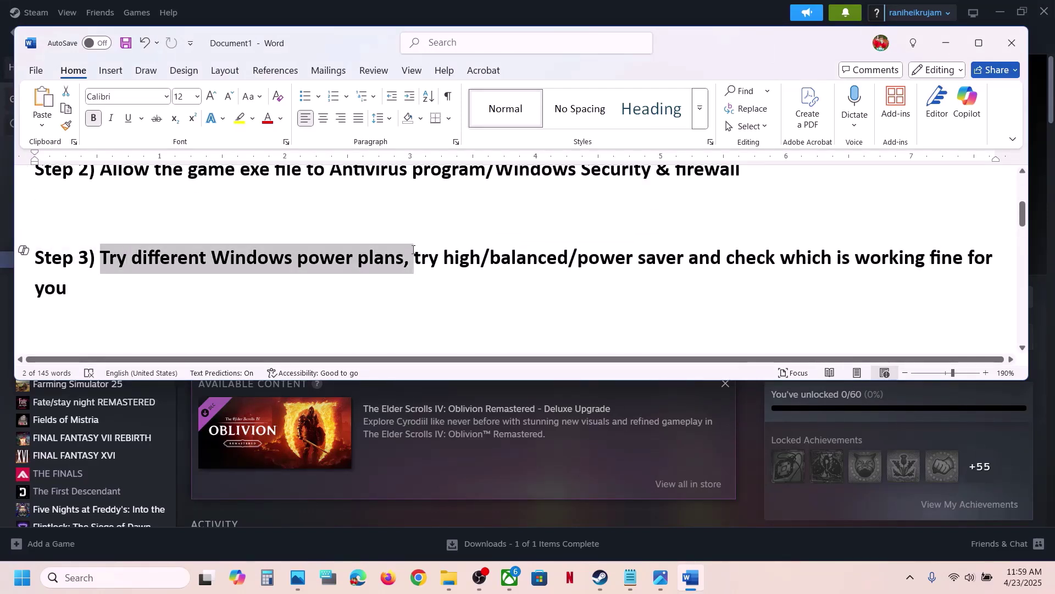
click(414, 256)
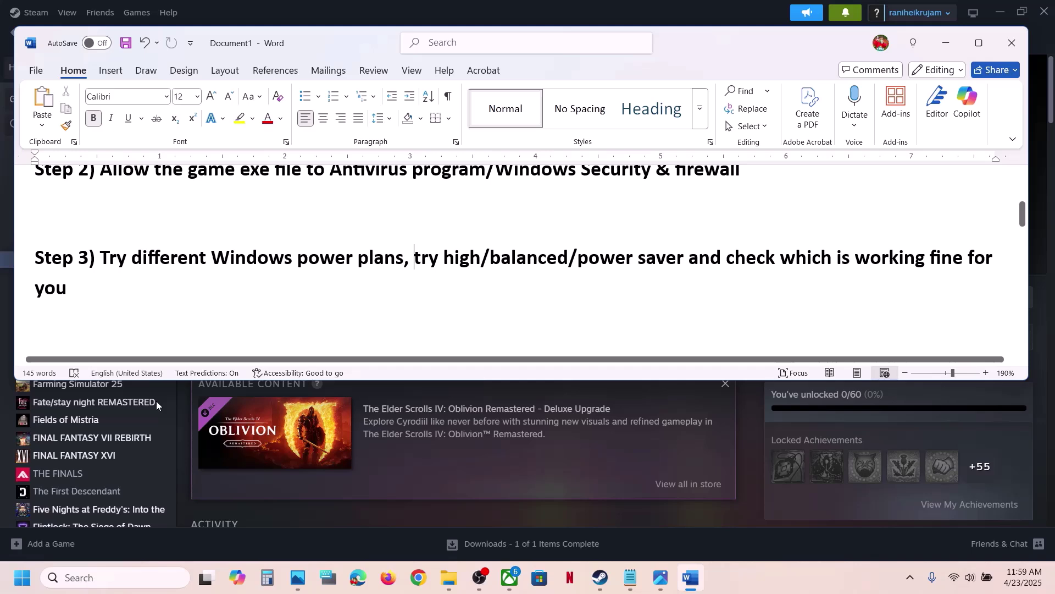
Open Control Panel and go to Power Options under Hardware and Sound to view the available power plans.
click(83, 574)
text(control)
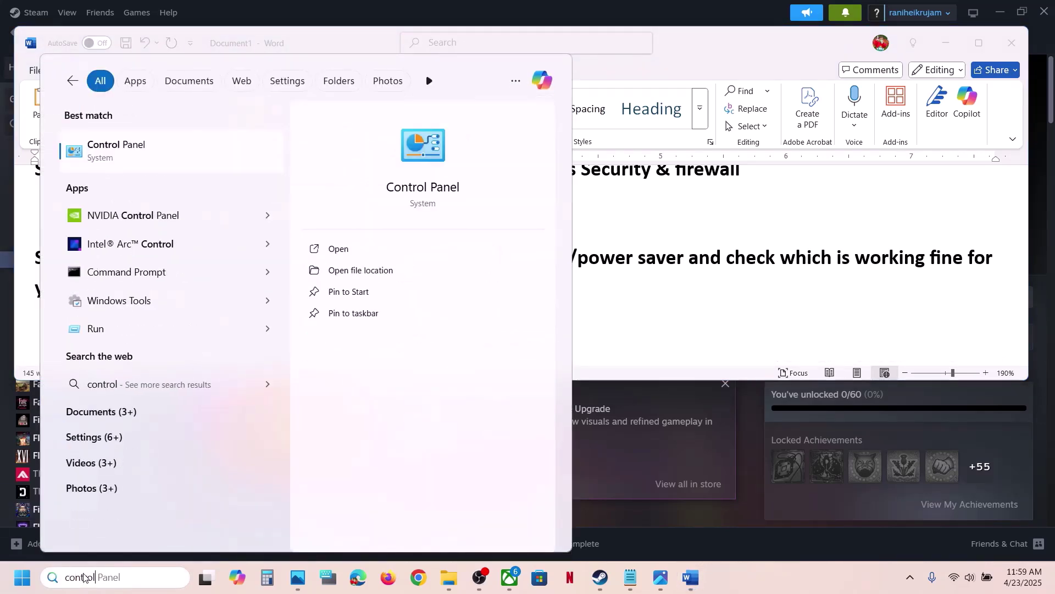
key(Return)
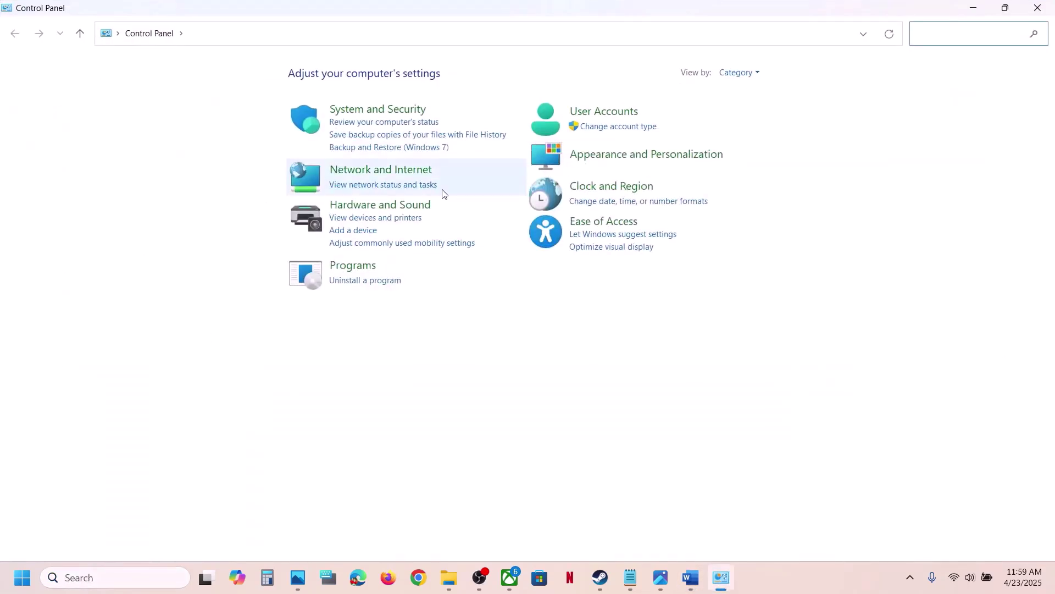
click(400, 207)
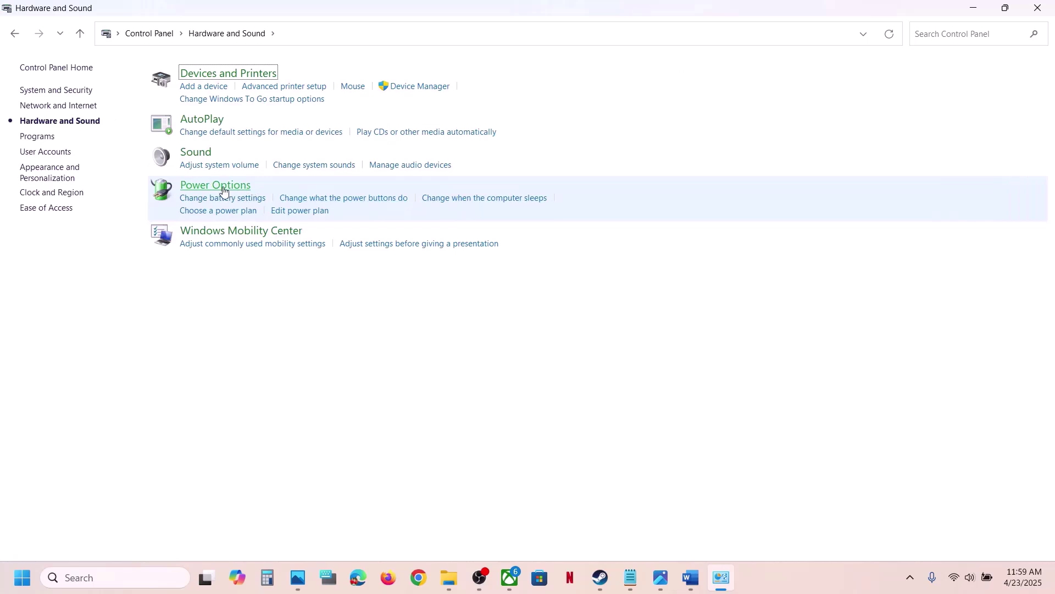
click(219, 186)
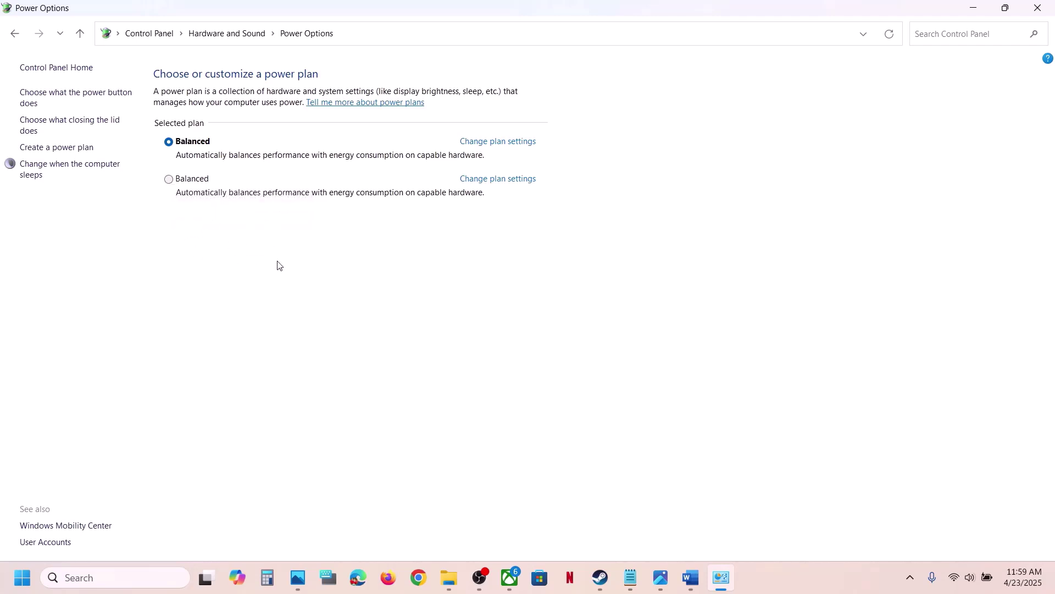
View the Power Saver.jpg example of the power plans in Photos, and close both the image and Power Options.
click(665, 578)
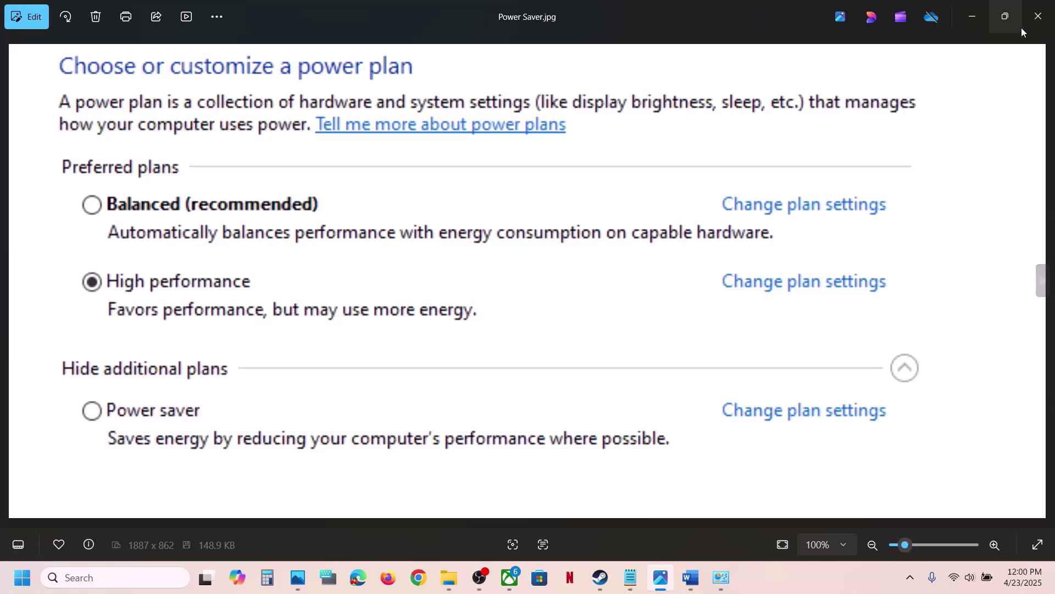
click(1039, 17)
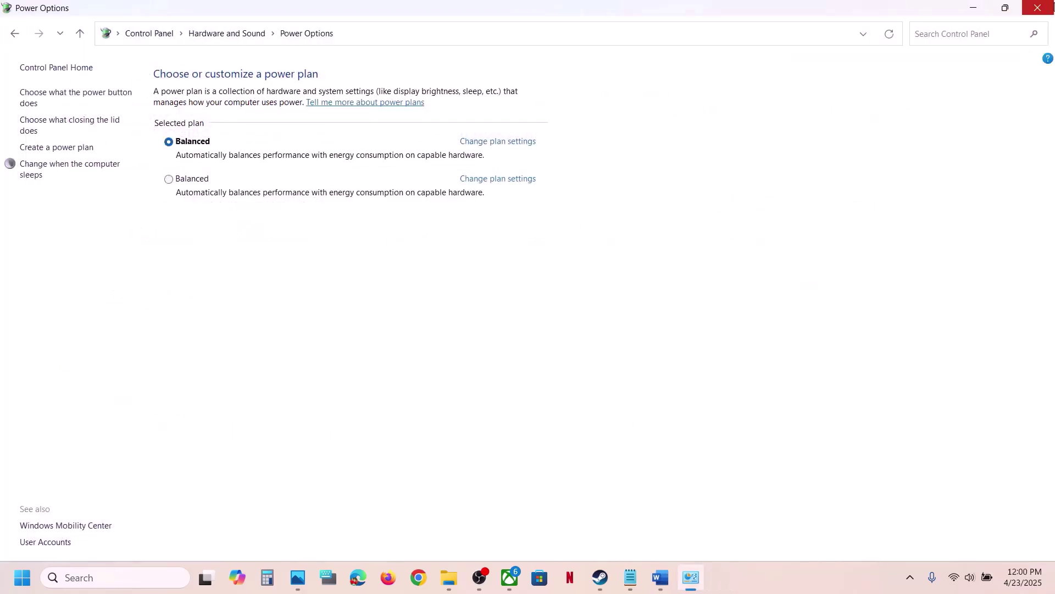
click(1039, 8)
Review Step 4 in Word alongside the Intel Extreme Tuning Utility example image, and continue to Step 5 of the document.
scroll(438, 307, down, 3)
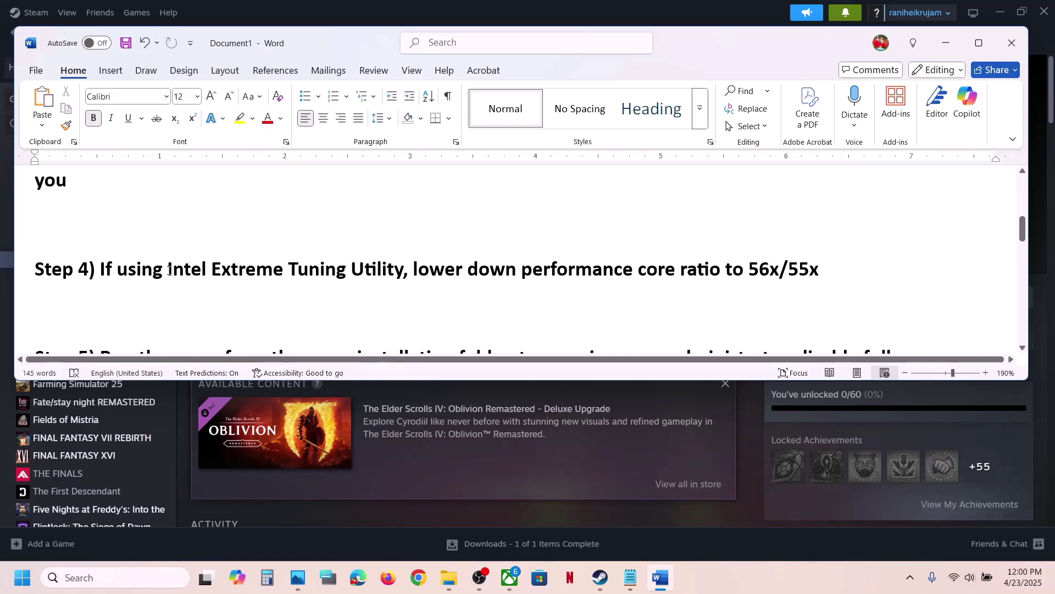
drag(169, 269, 404, 275)
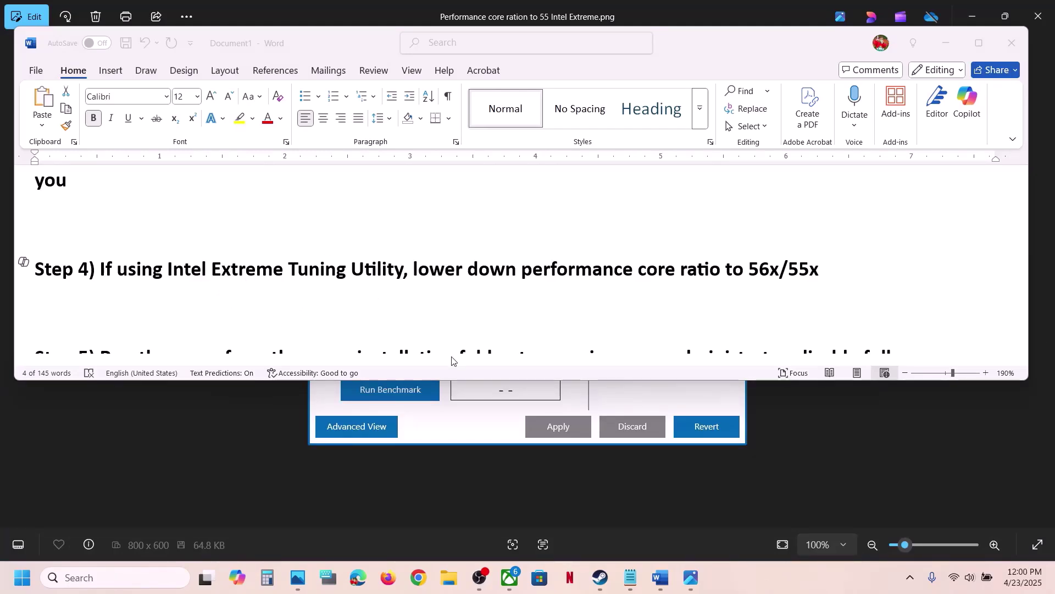
click(944, 46)
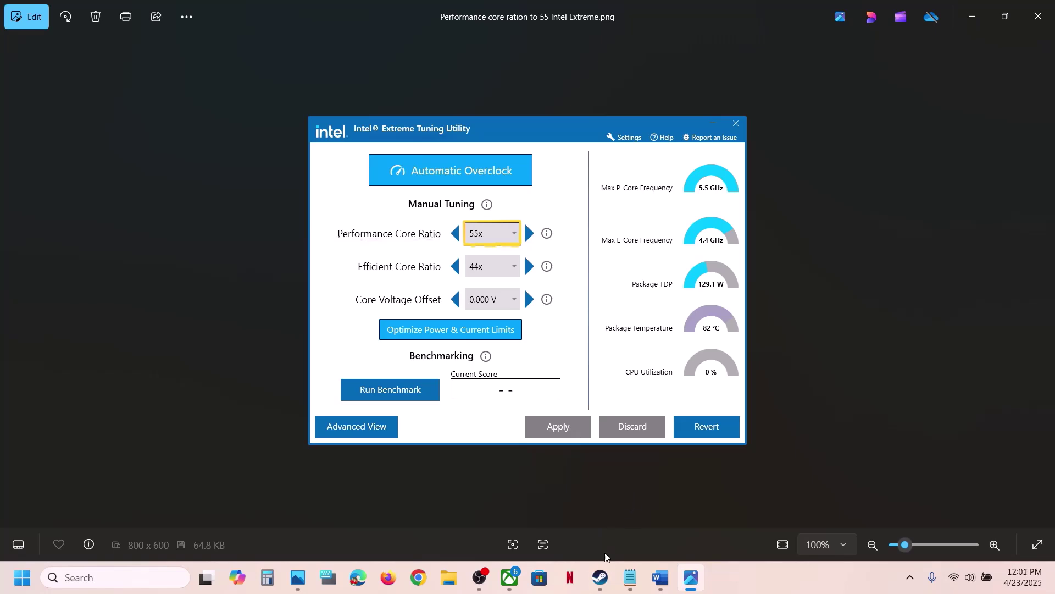
click(680, 568)
click(660, 577)
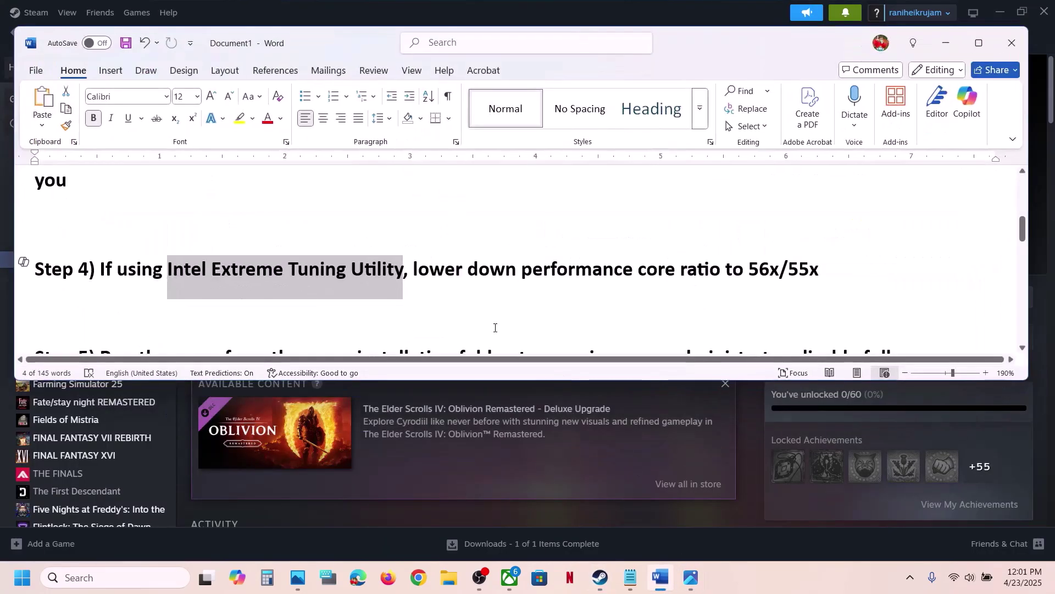
scroll(495, 328, down, 3)
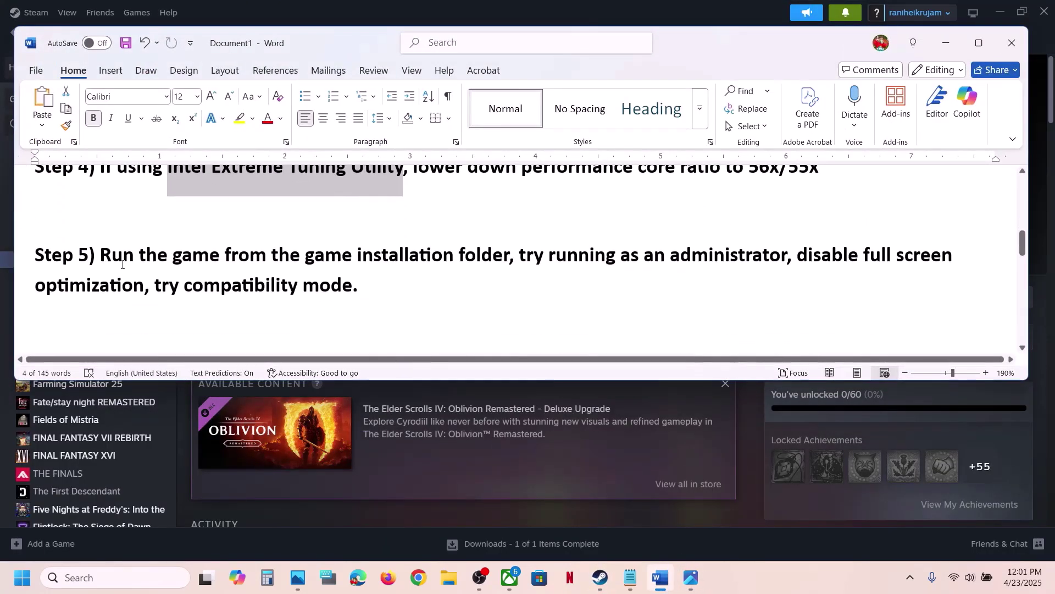
Review Step 5 in the Word document and browse The Elder Scrolls IV: Oblivion Remastered's local files from the Steam library.
drag(100, 255, 508, 255)
click(557, 515)
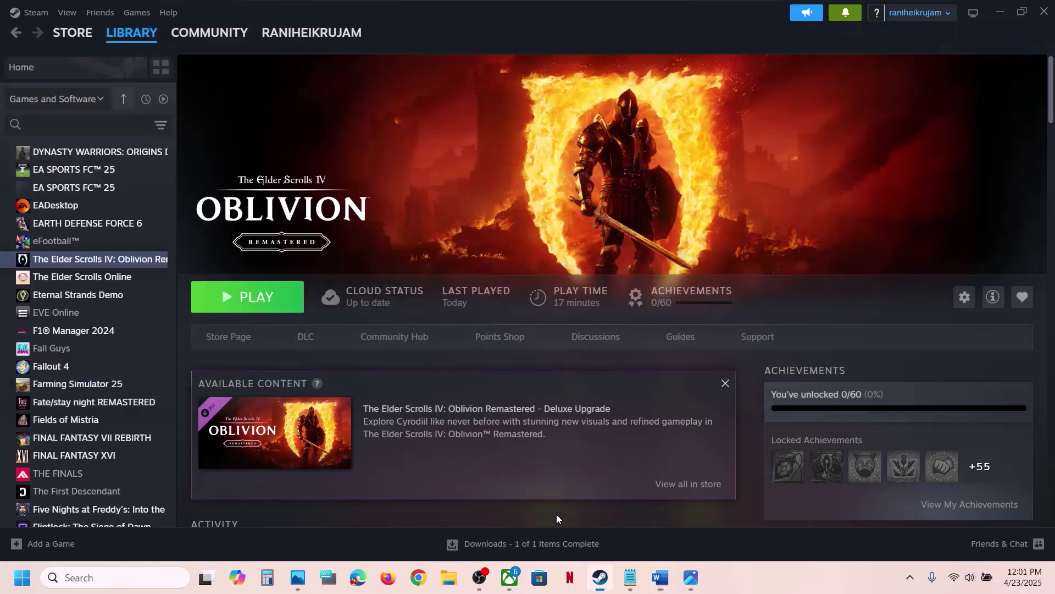
right_click(122, 260)
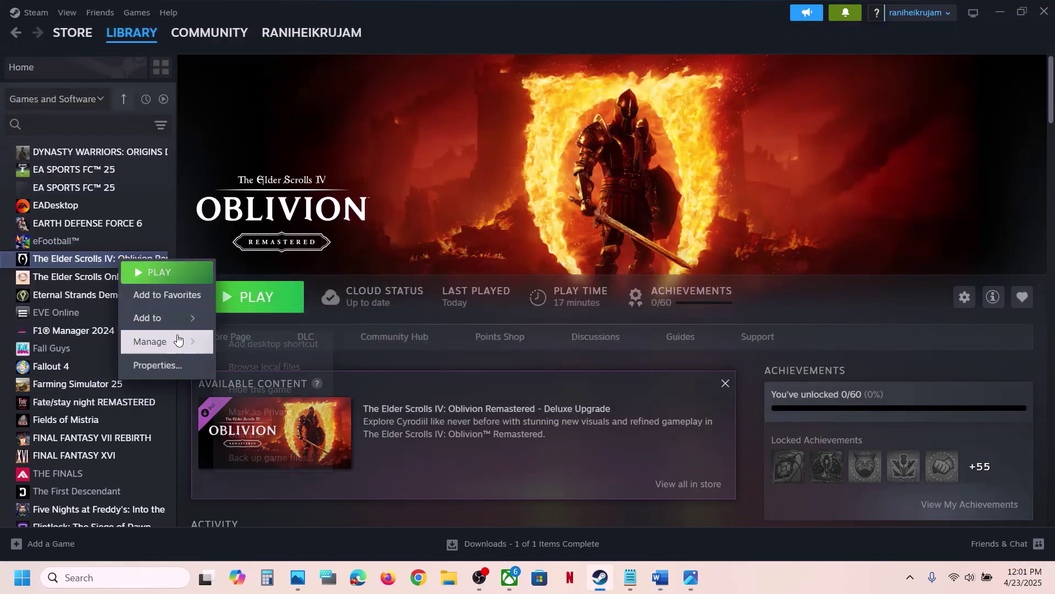
mouse_move(177, 341)
click(278, 365)
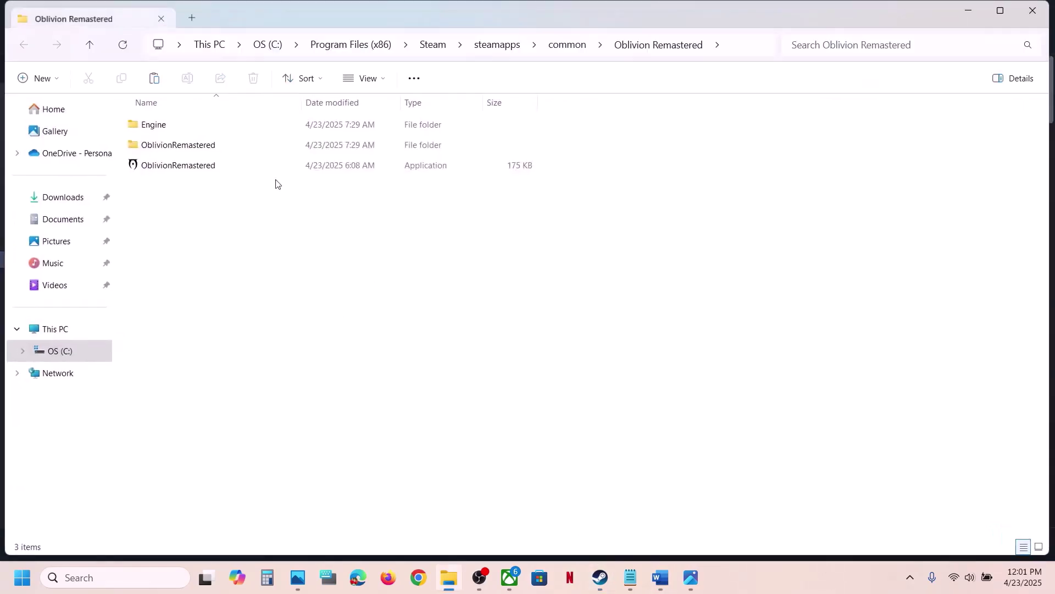
Go to the OblivionRemastered\Binaries\Win64 folder and select the OblivionRemastered-Win64-Shipping application.
click(207, 173)
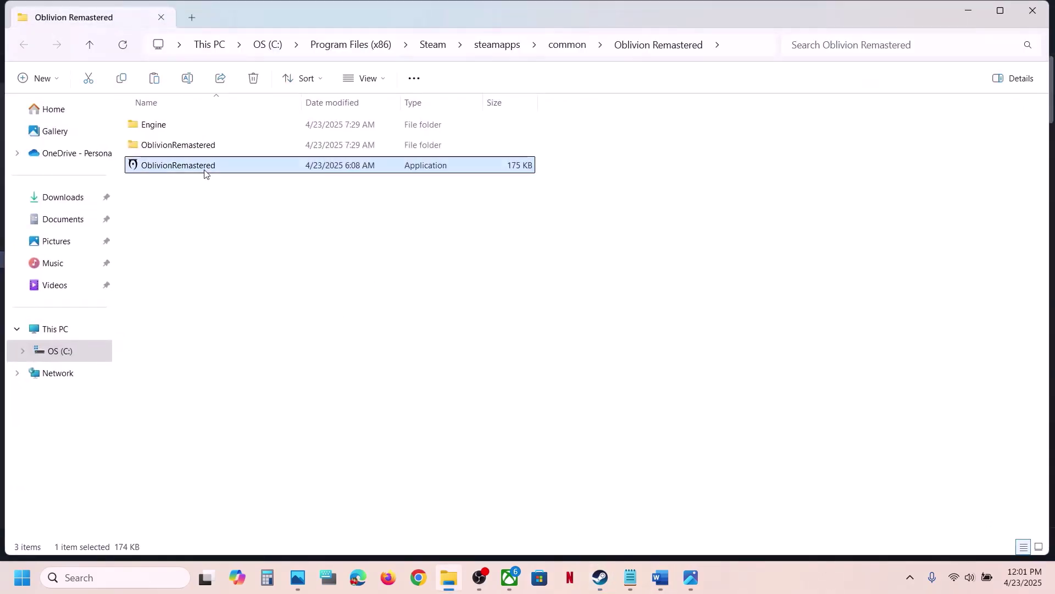
click(183, 148)
double_click(189, 146)
double_click(159, 125)
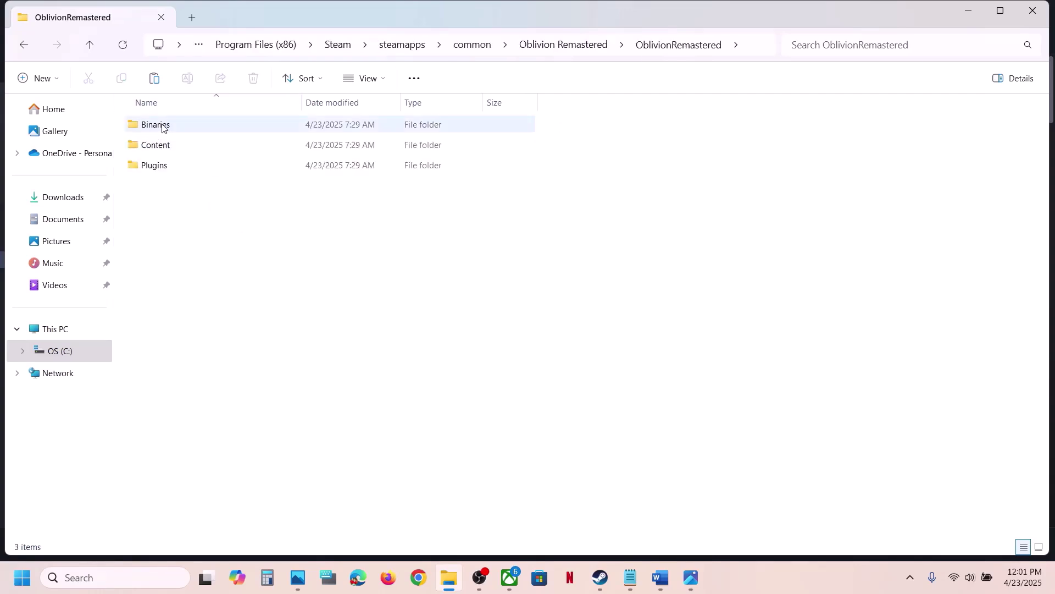
click(162, 126)
double_click(162, 126)
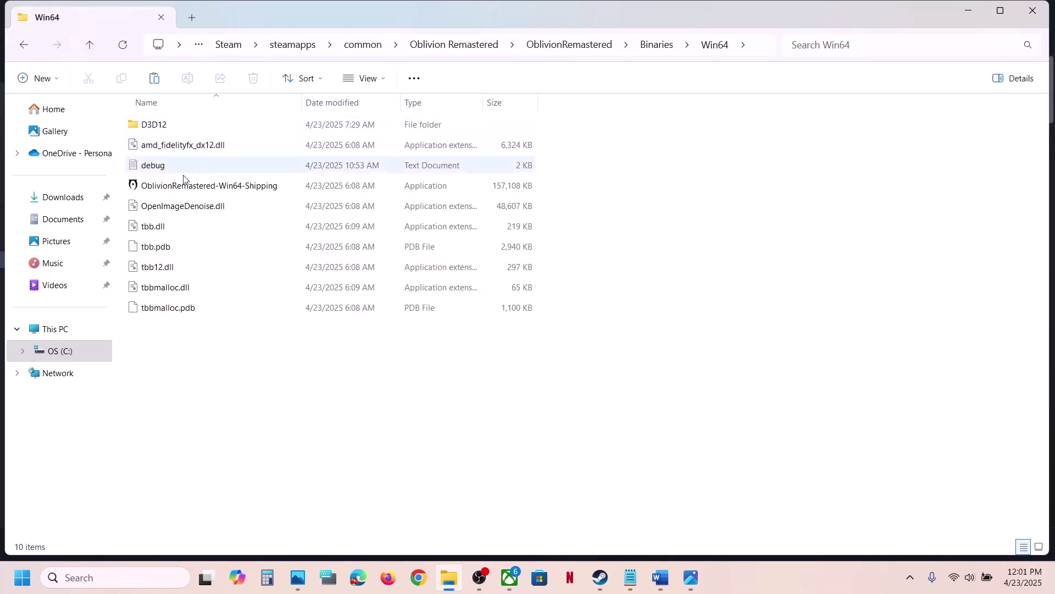
click(175, 188)
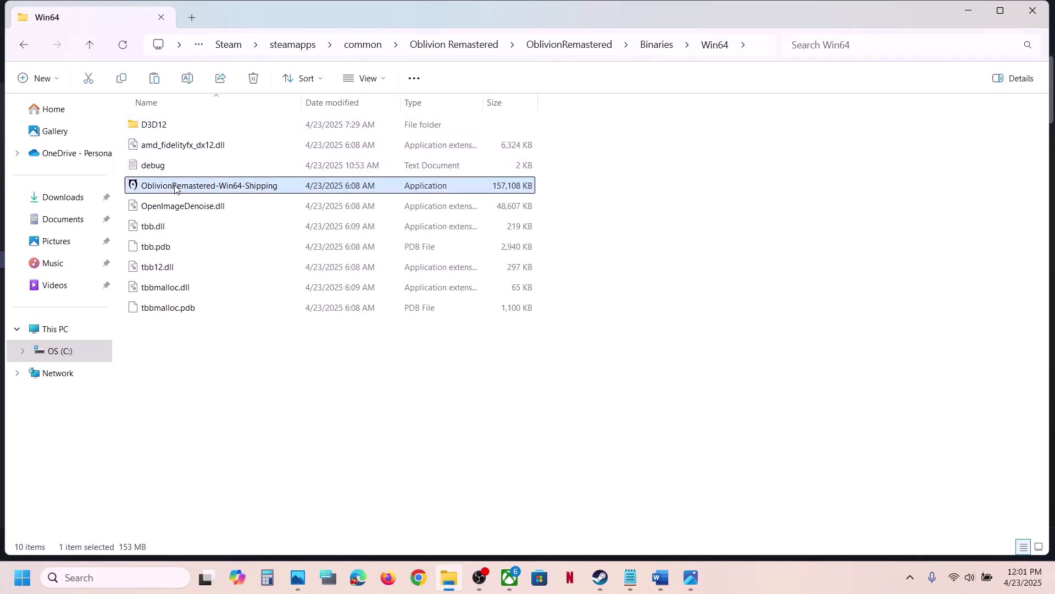
Set the OblivionRemastered-Win64-Shipping application to run as an administrator in its compatibility properties and apply the change.
right_click(207, 190)
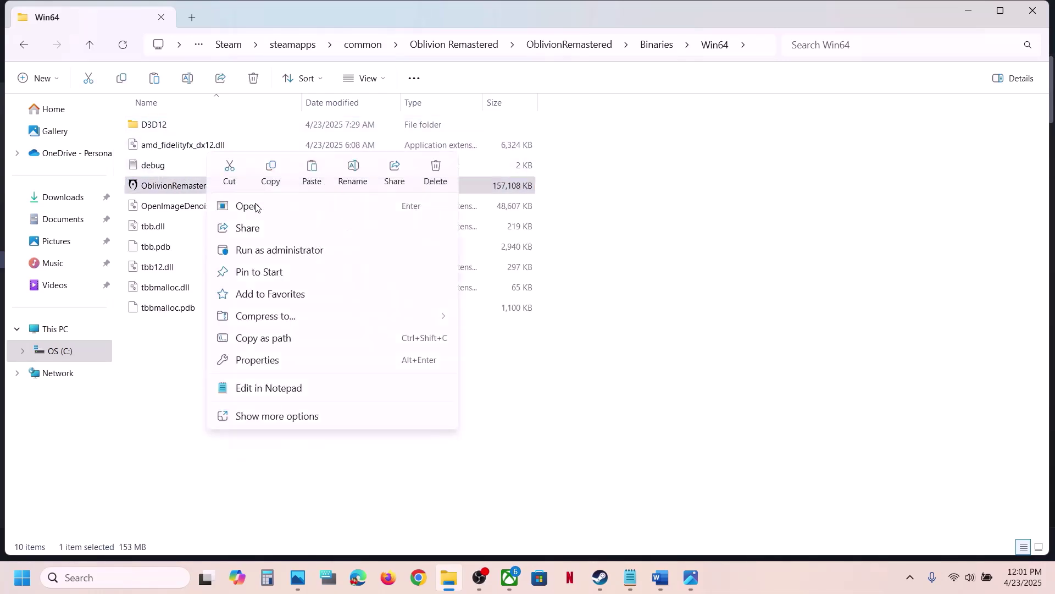
click(271, 359)
click(344, 216)
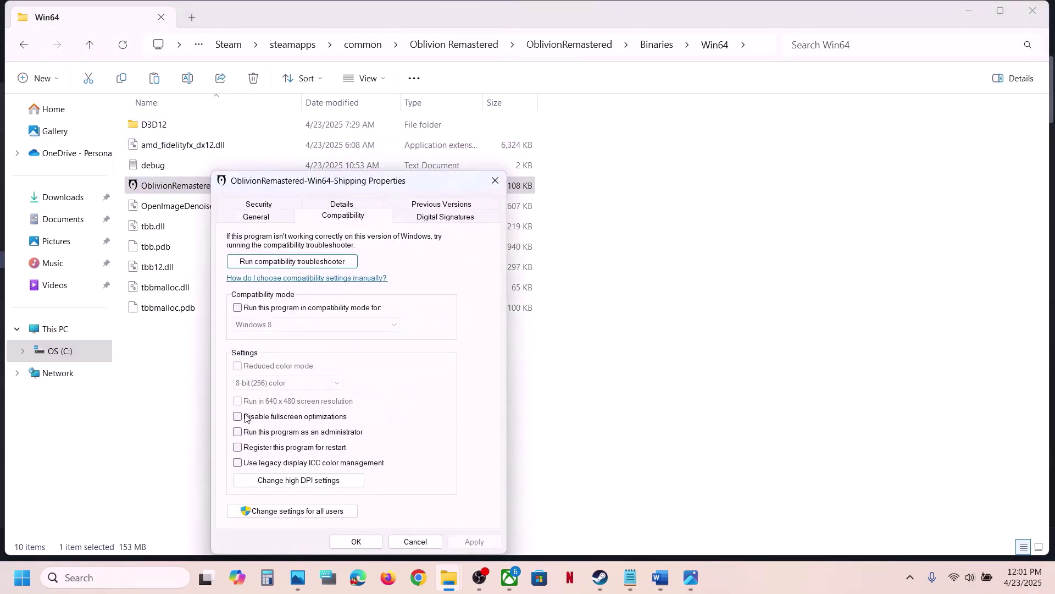
click(238, 432)
click(453, 541)
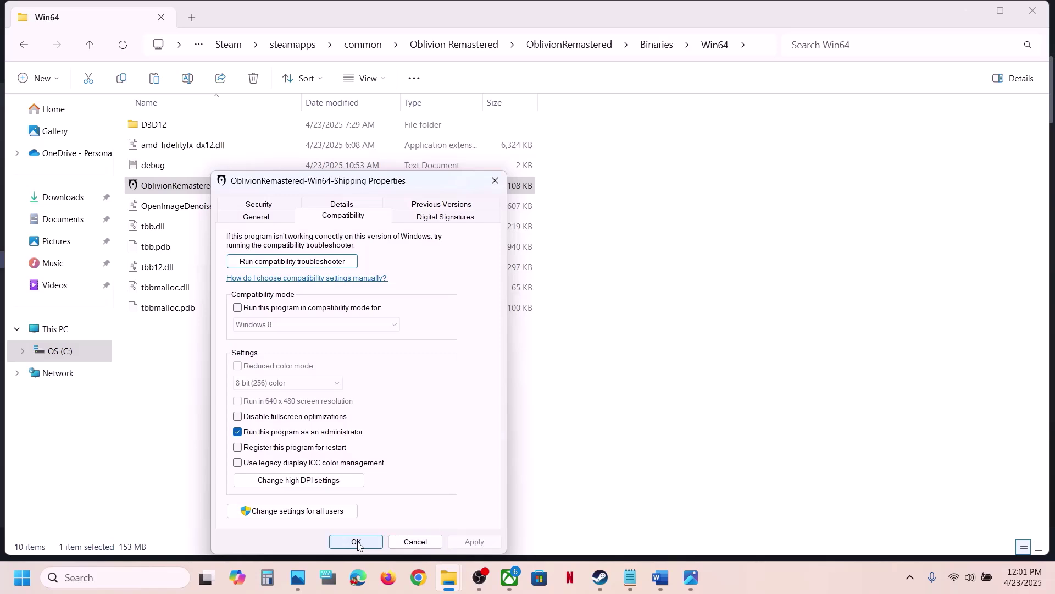
Enable compatibility mode for Windows 7 and disable fullscreen optimizations for the shipping executable, applying each change.
click(238, 308)
click(300, 324)
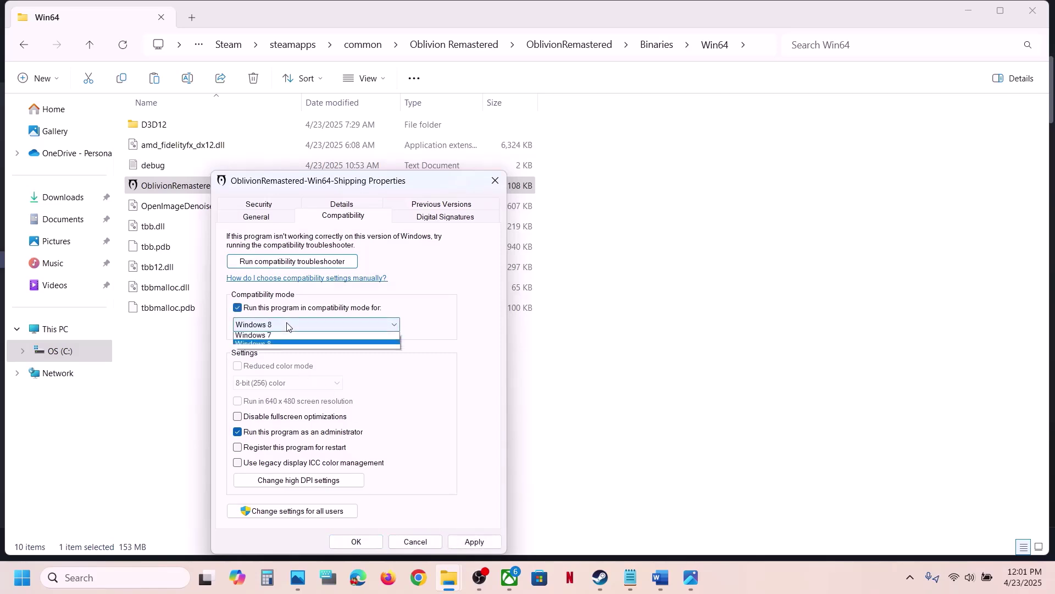
click(275, 363)
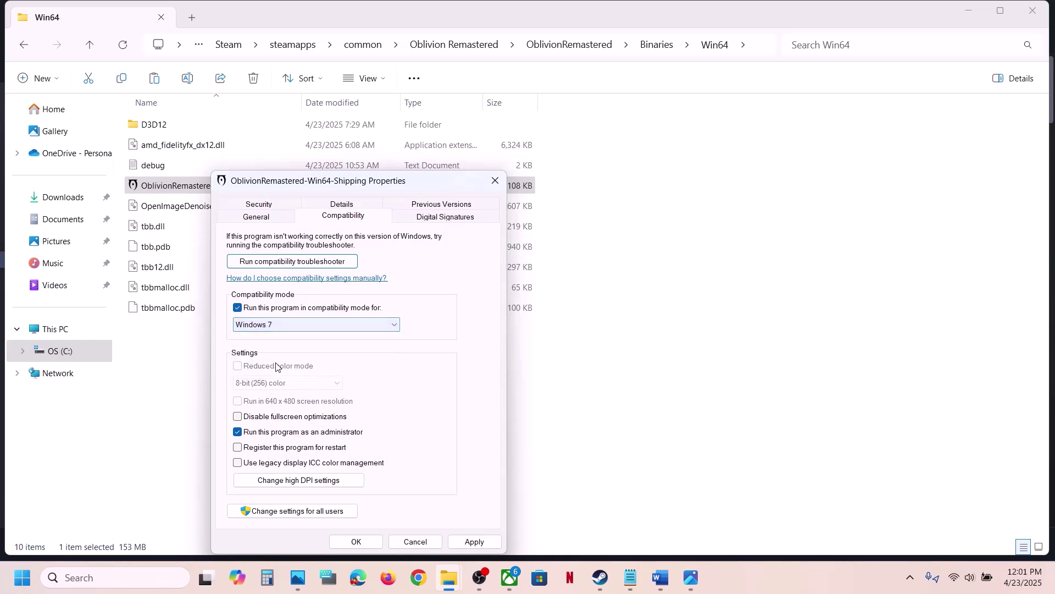
click(475, 540)
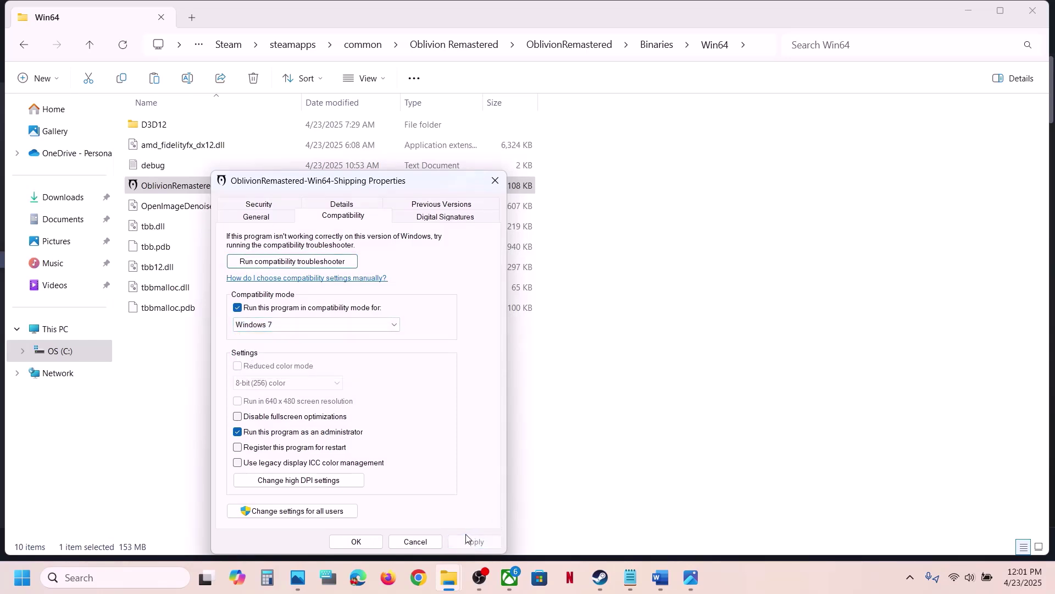
click(238, 418)
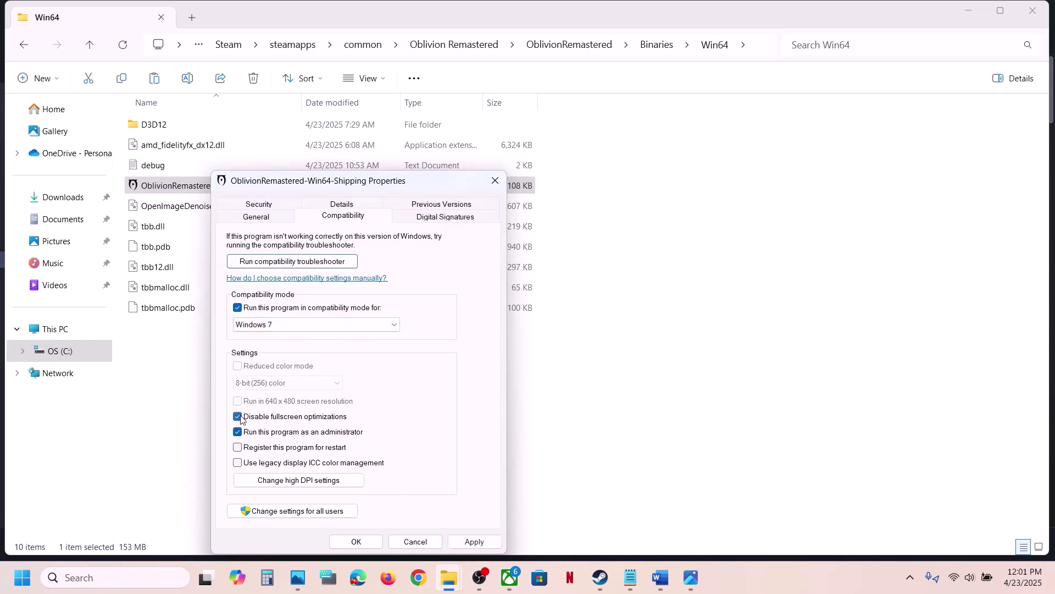
click(475, 541)
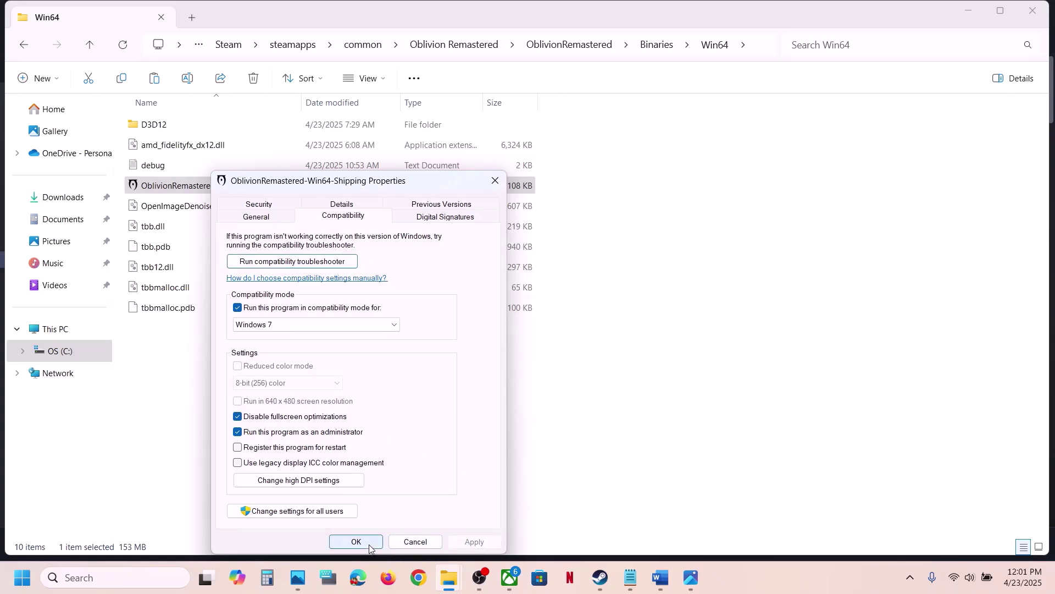
Clear the compatibility mode, fullscreen optimization and administrator settings, apply the changes, and close the executable's properties.
click(238, 308)
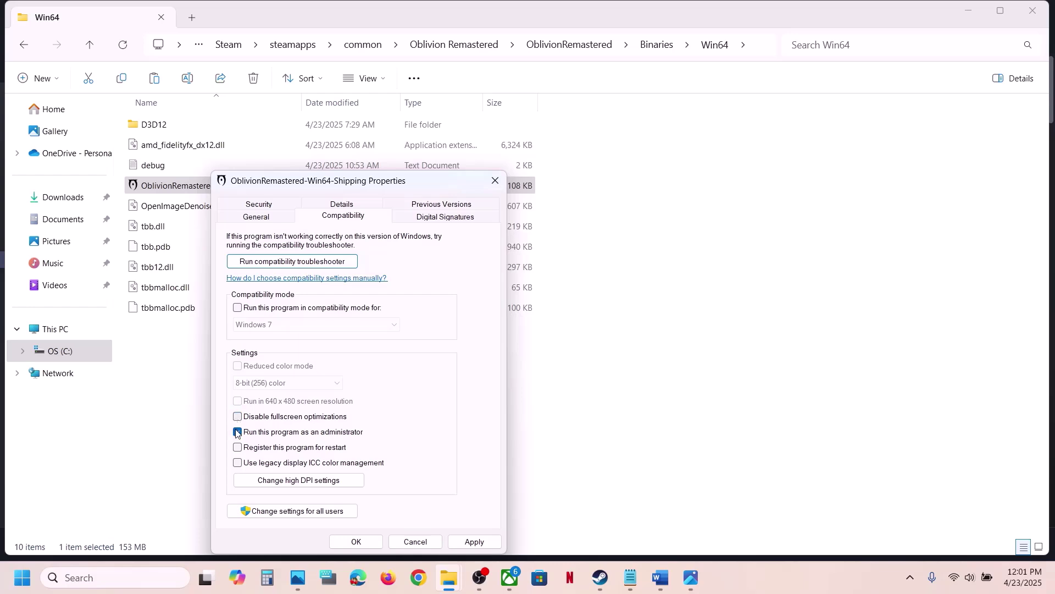
click(474, 541)
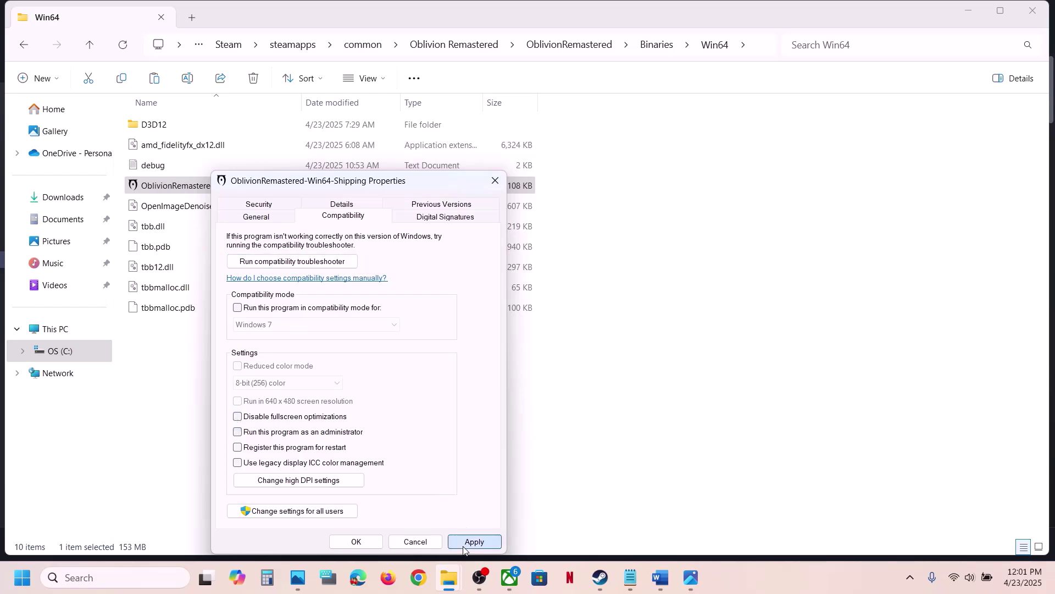
click(377, 542)
Review Step 6 in Word, view the game file verification option in Oblivion Remastered's Steam properties, and close the properties.
click(659, 577)
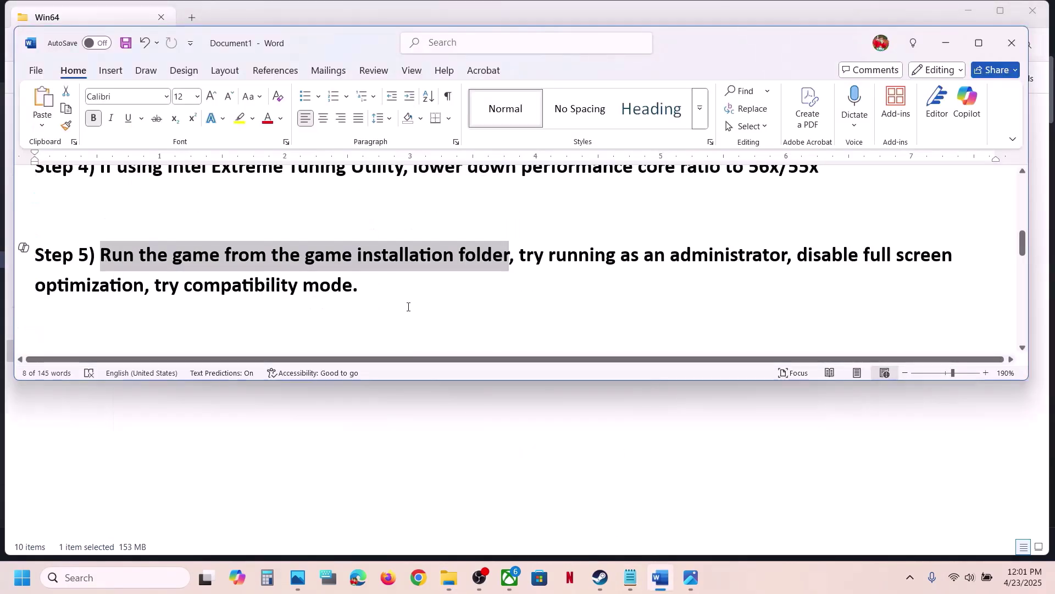
scroll(408, 307, down, 5)
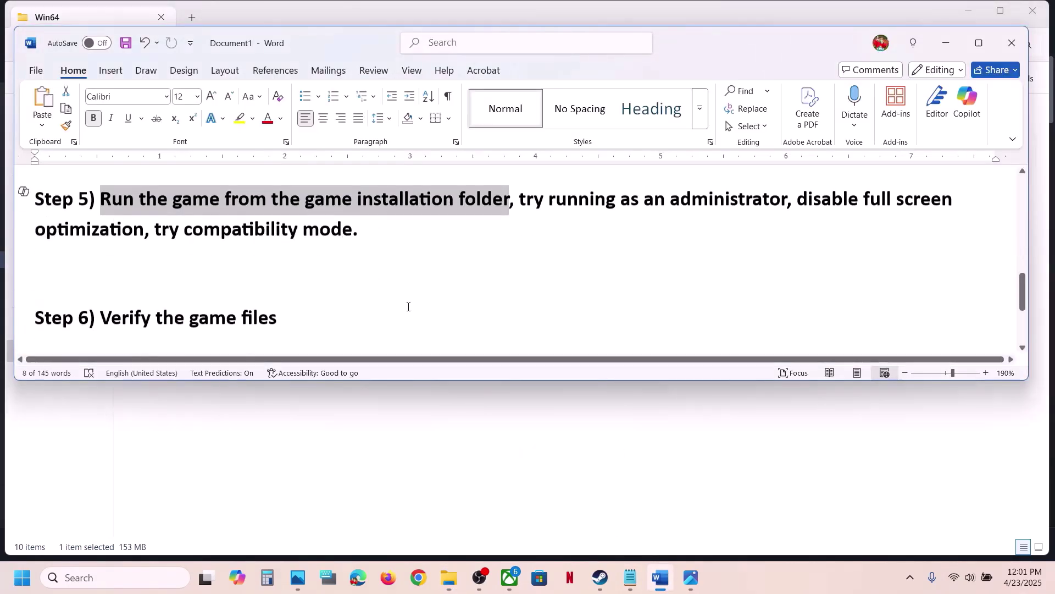
click(600, 577)
right_click(102, 261)
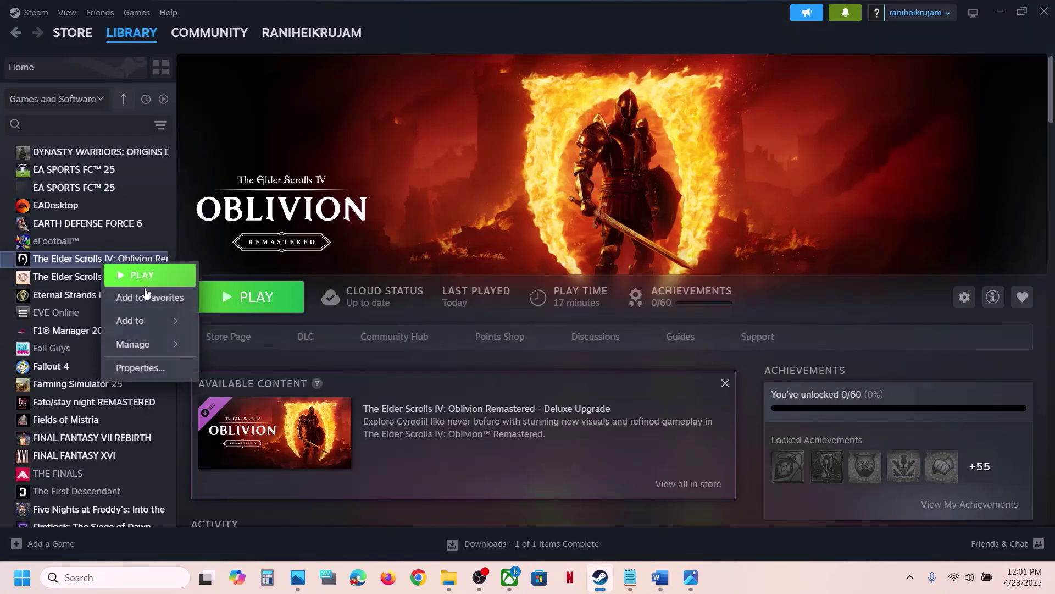
click(132, 368)
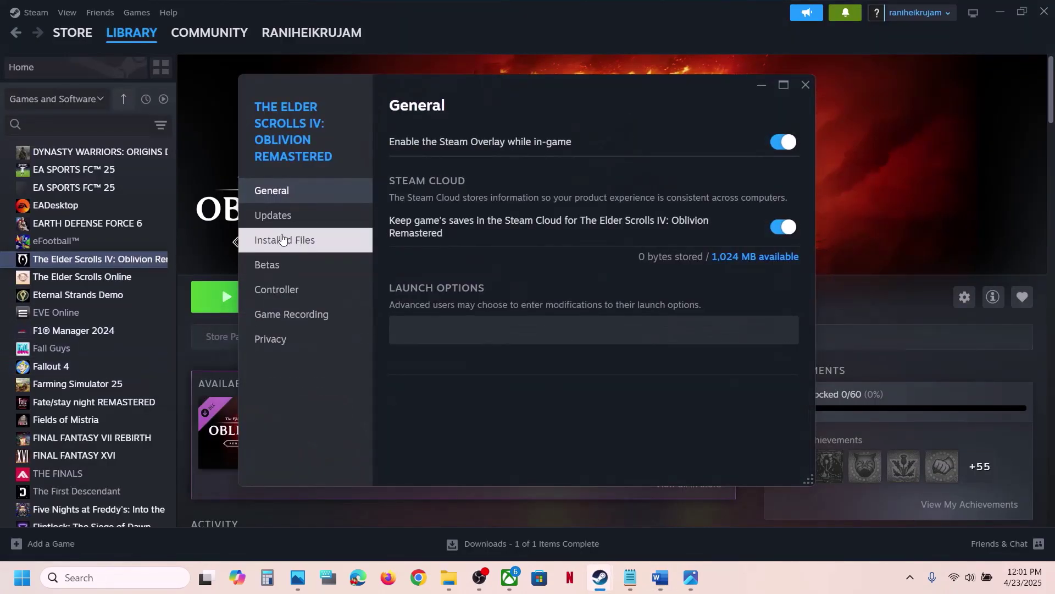
click(282, 240)
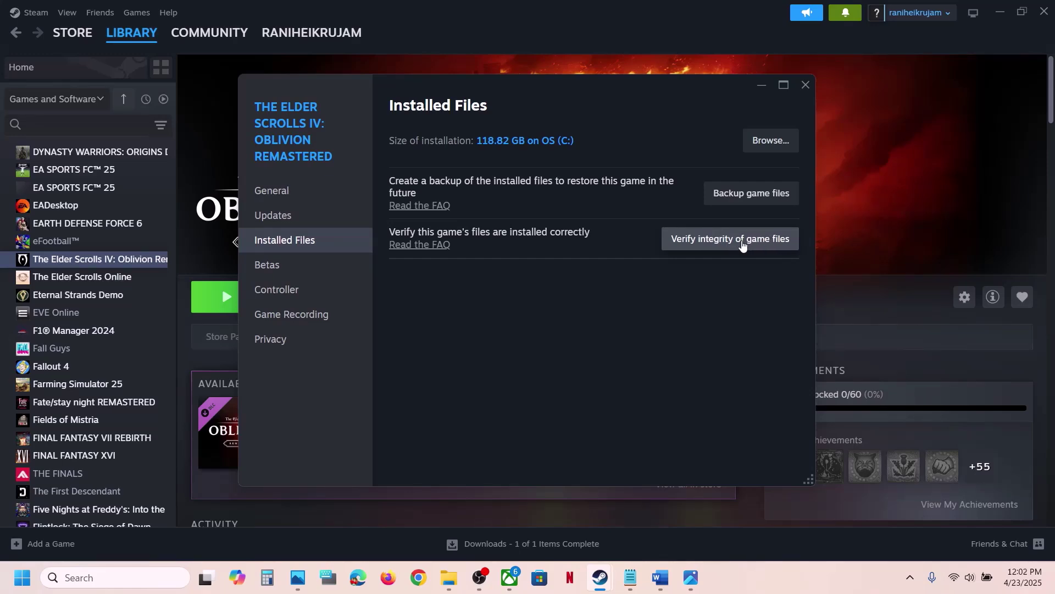
click(807, 87)
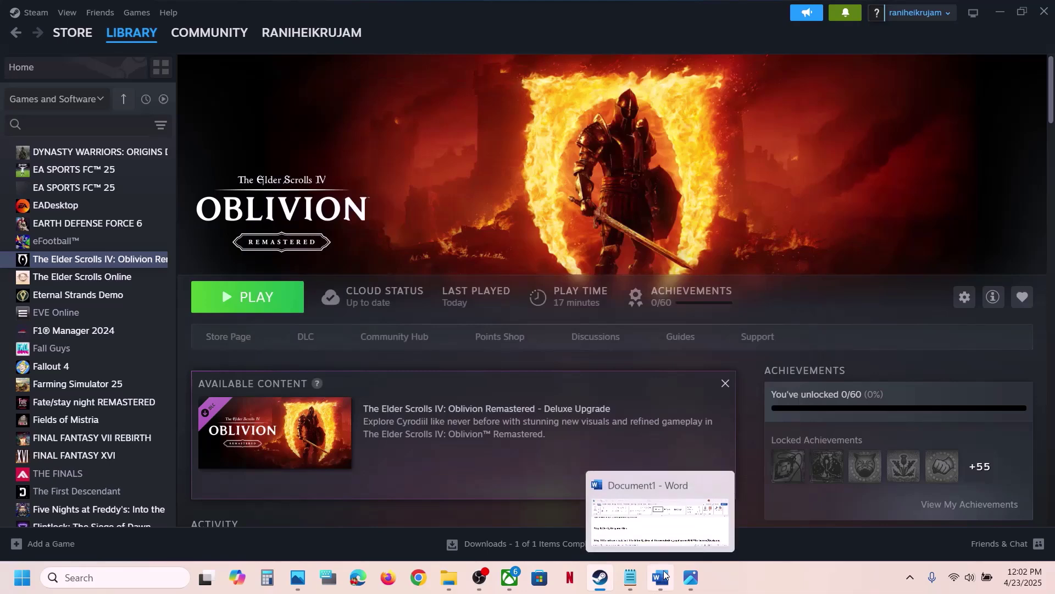
Review Step 7 in Word about setting overclocks to default and closing MSI Afterburner/Rivatuner.
click(662, 576)
scroll(474, 304, down, 1)
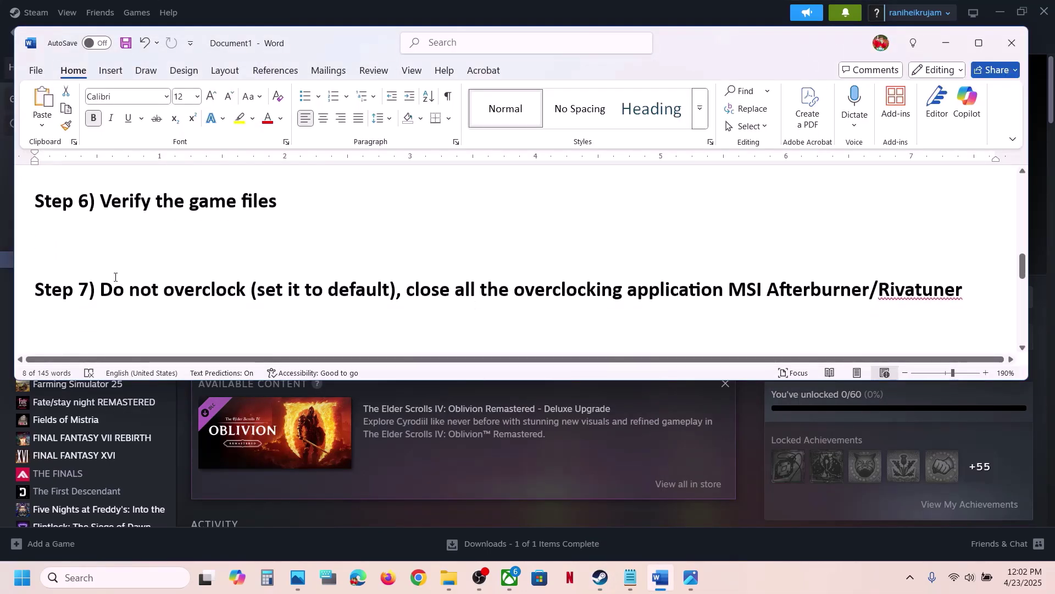
drag(101, 288, 318, 291)
click(274, 290)
drag(274, 290, 392, 290)
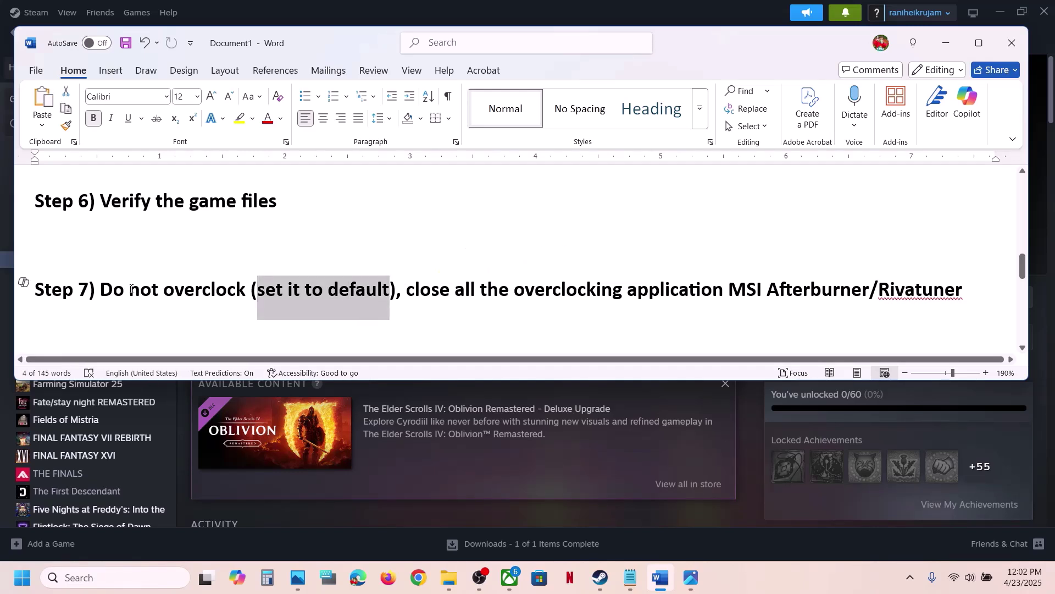
drag(109, 292, 834, 287)
click(834, 287)
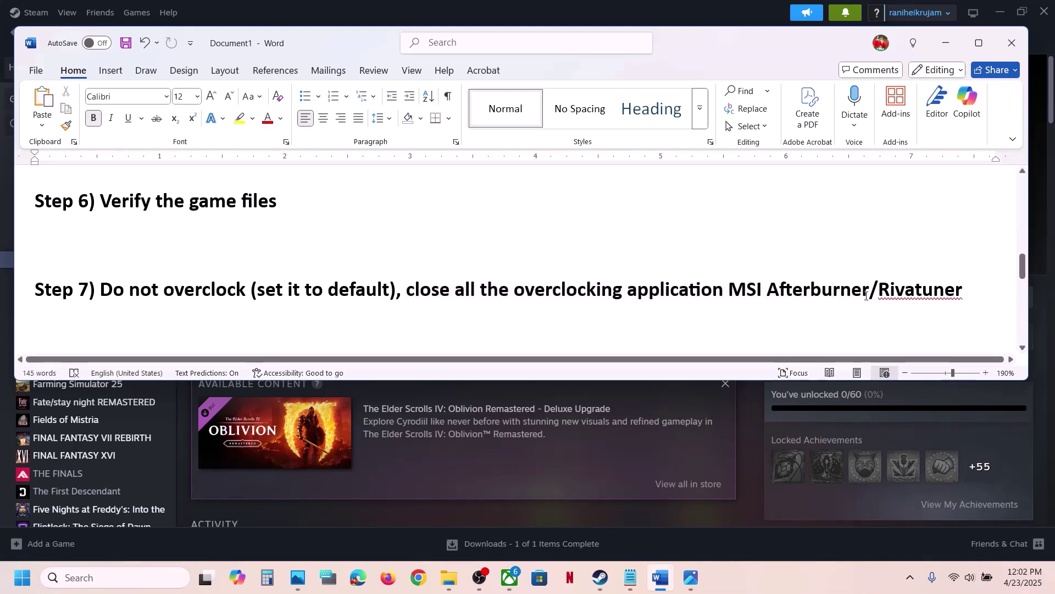
drag(965, 290, 514, 290)
click(276, 284)
Review Step 8 in Word about a clean graphics driver installation, including the NVIDIA and AMD download links.
scroll(275, 284, down, 2)
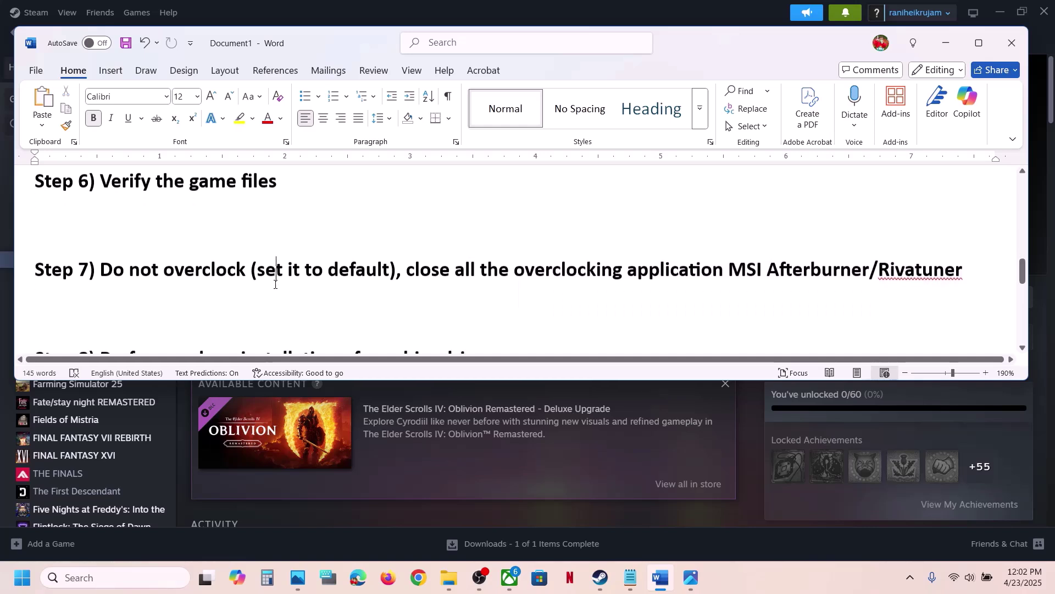
scroll(275, 284, down, 2)
scroll(153, 280, down, 1)
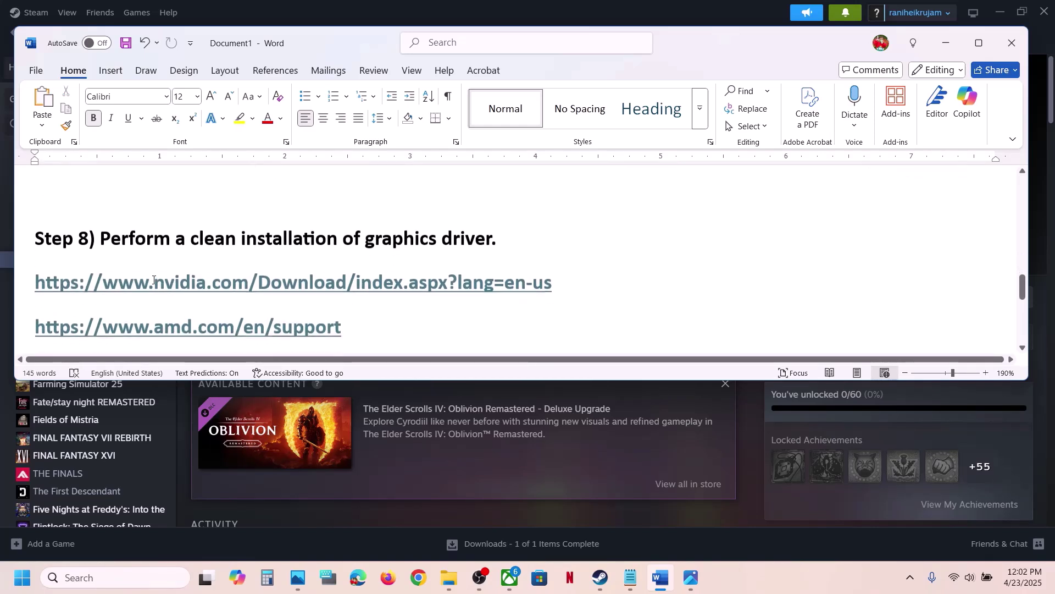
drag(100, 213, 507, 203)
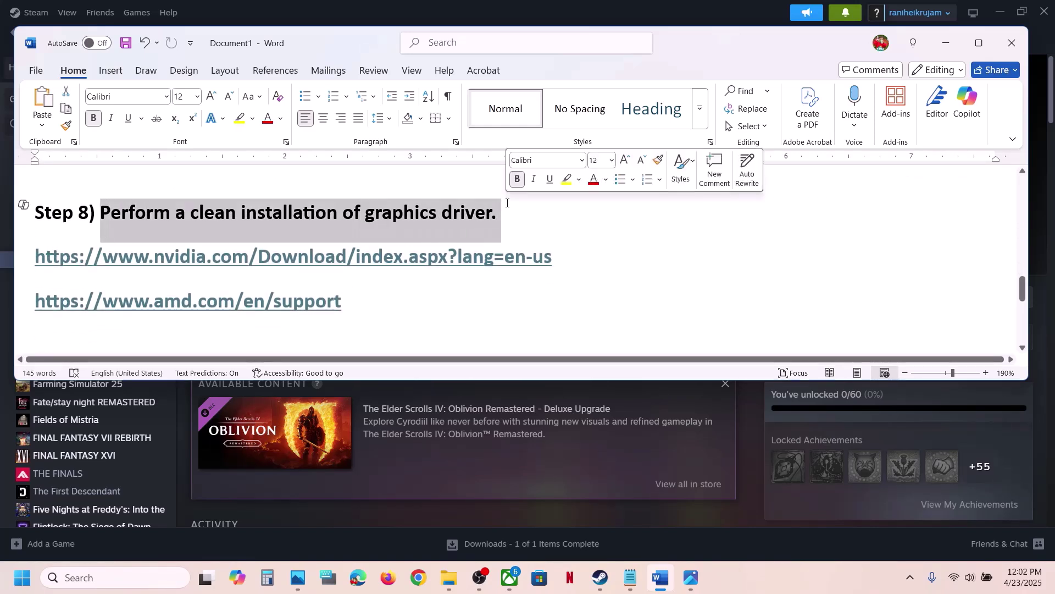
double_click(206, 304)
click(135, 213)
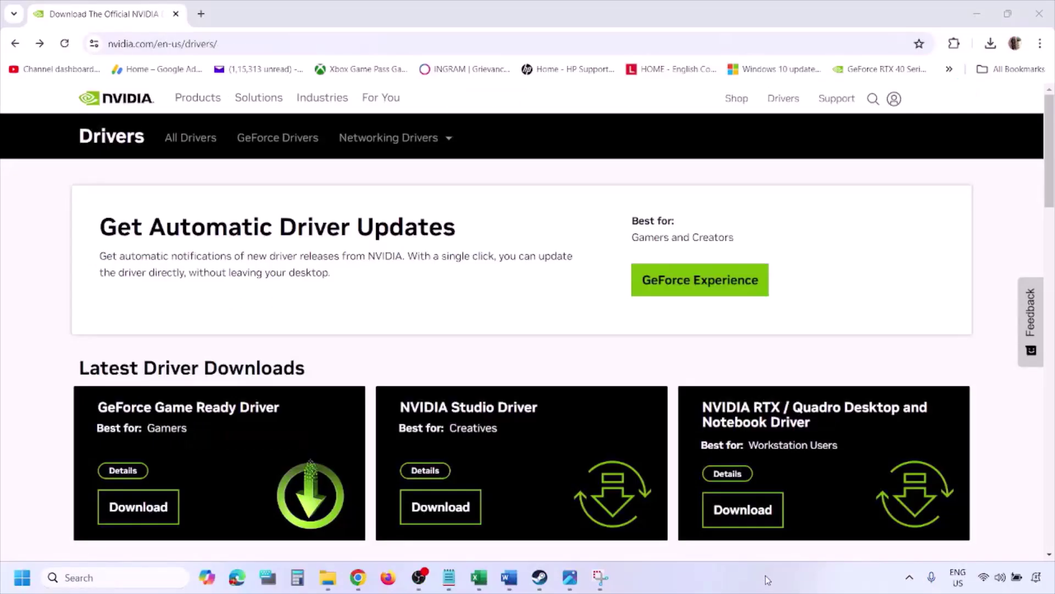
Search NVIDIA's driver page in Chrome for GeForce RTX 3050 Laptop GPU drivers on Windows 11, and view the 1.png results example in Photos.
scroll(247, 336, down, 8)
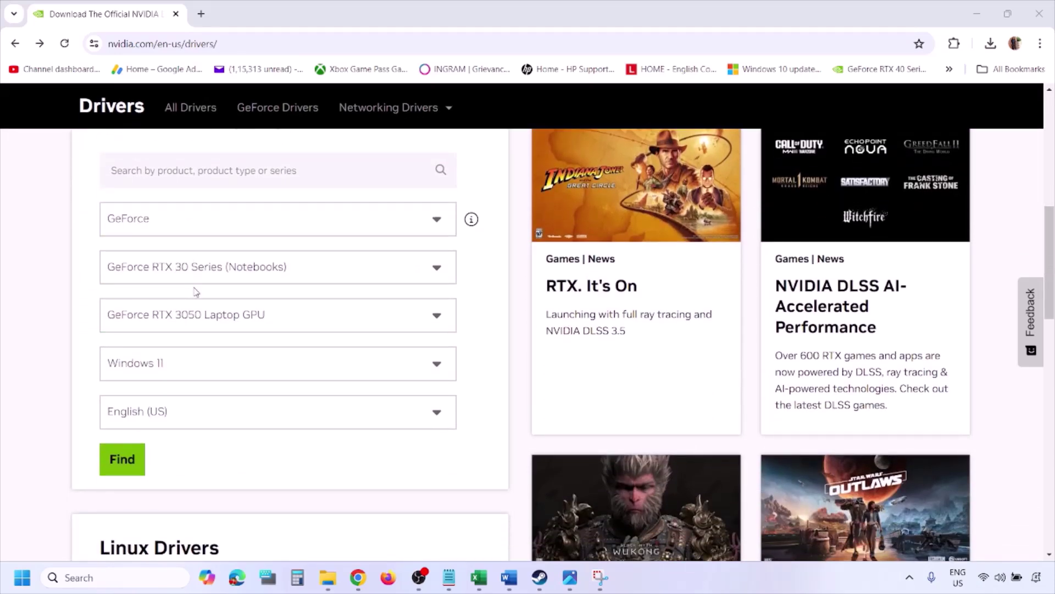
click(174, 367)
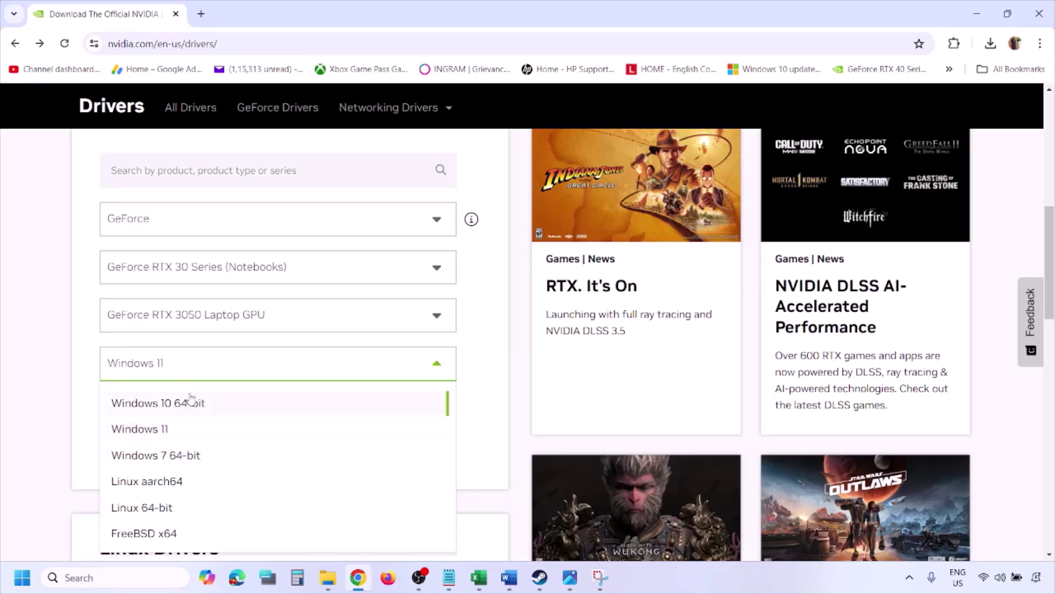
click(155, 430)
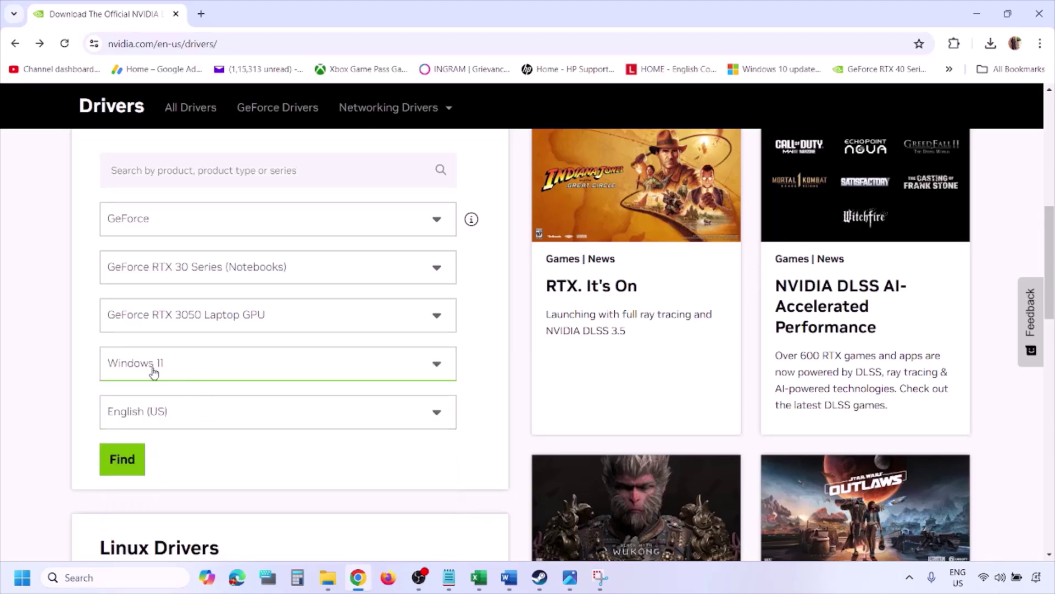
click(124, 461)
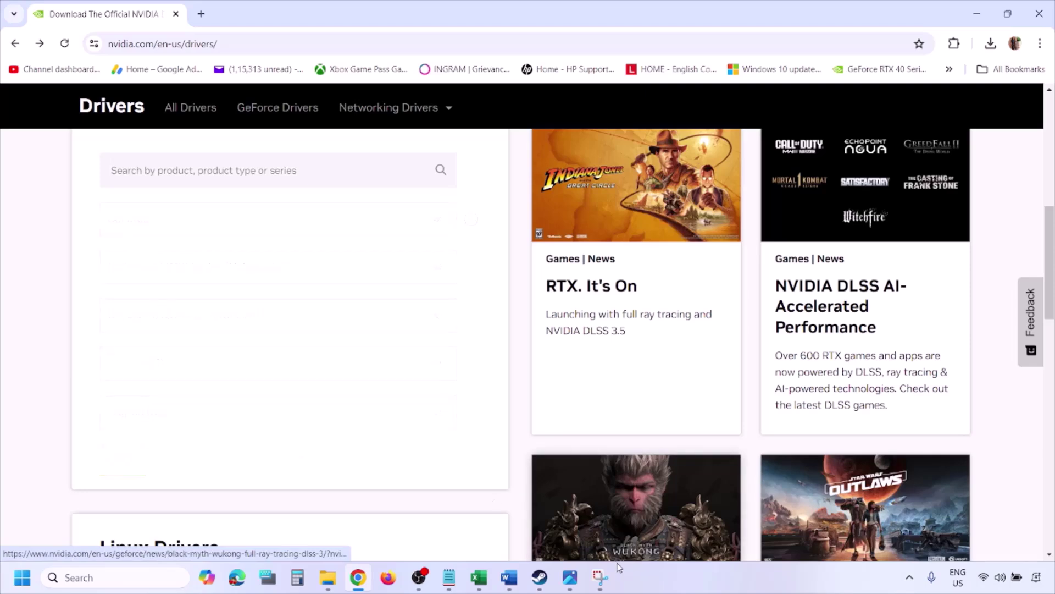
click(570, 579)
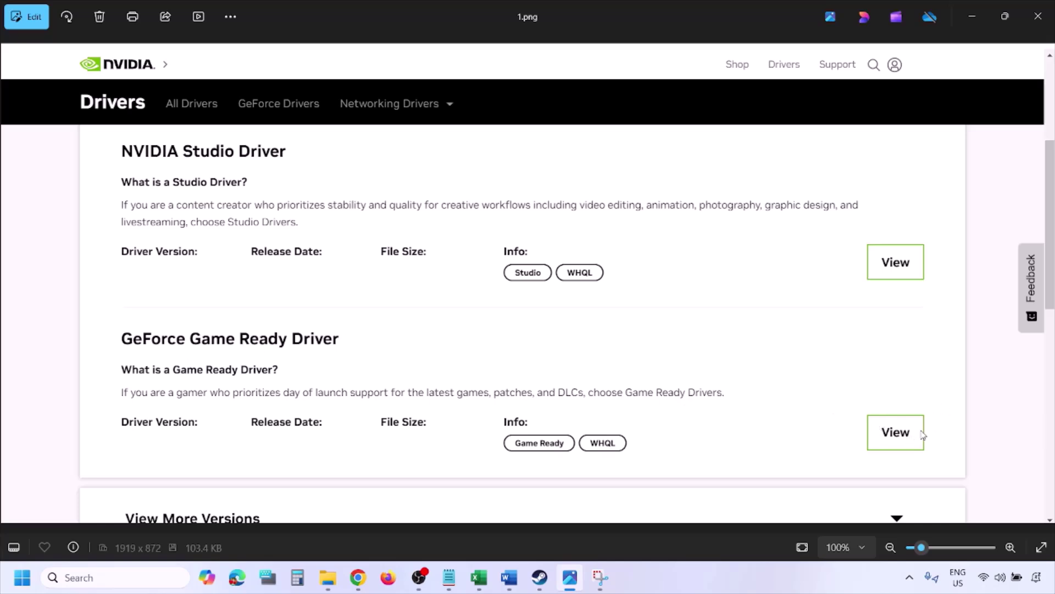
View example images 2.png to 5.png covering the Game Ready driver download and custom clean installation, and open the Windows power options.
key(Right)
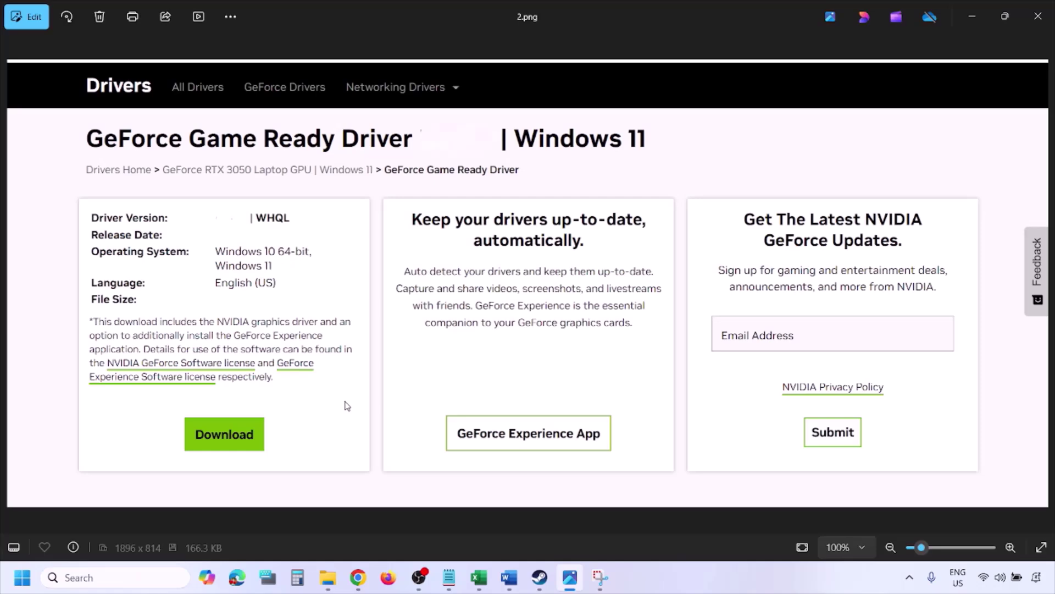
key(Right)
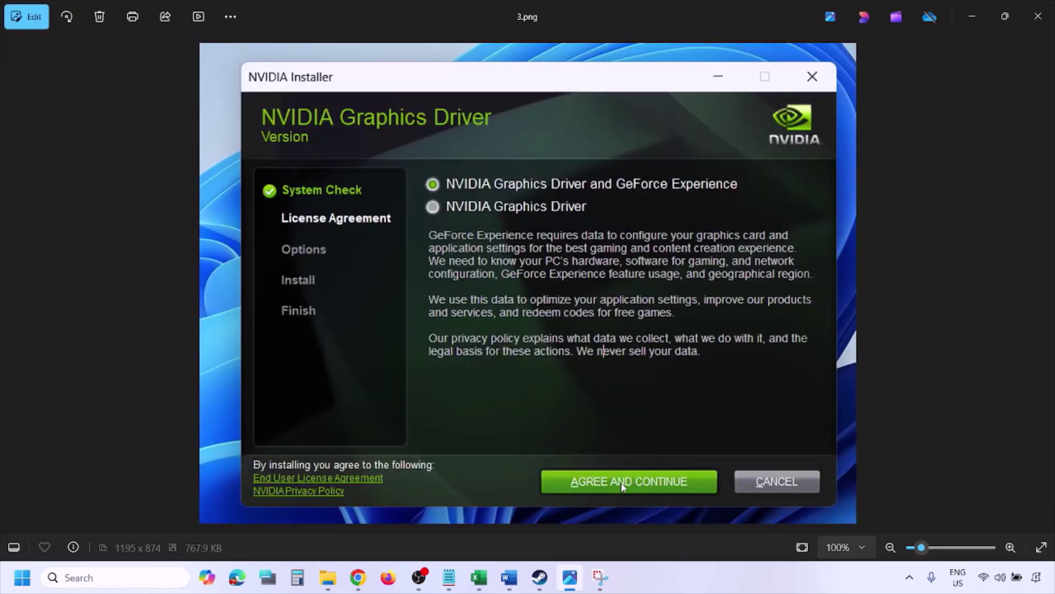
key(Right)
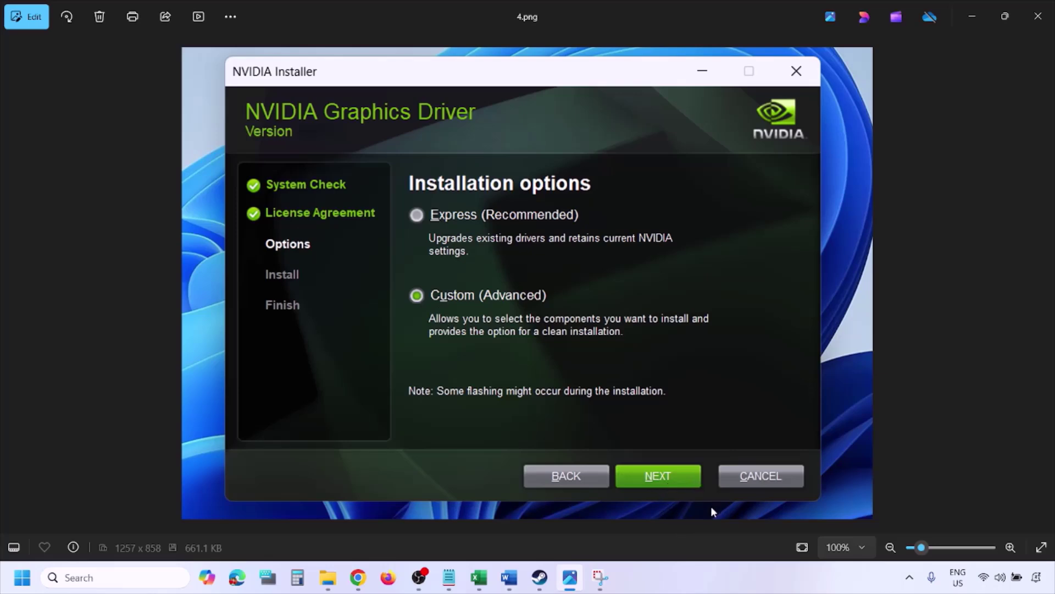
key(Right)
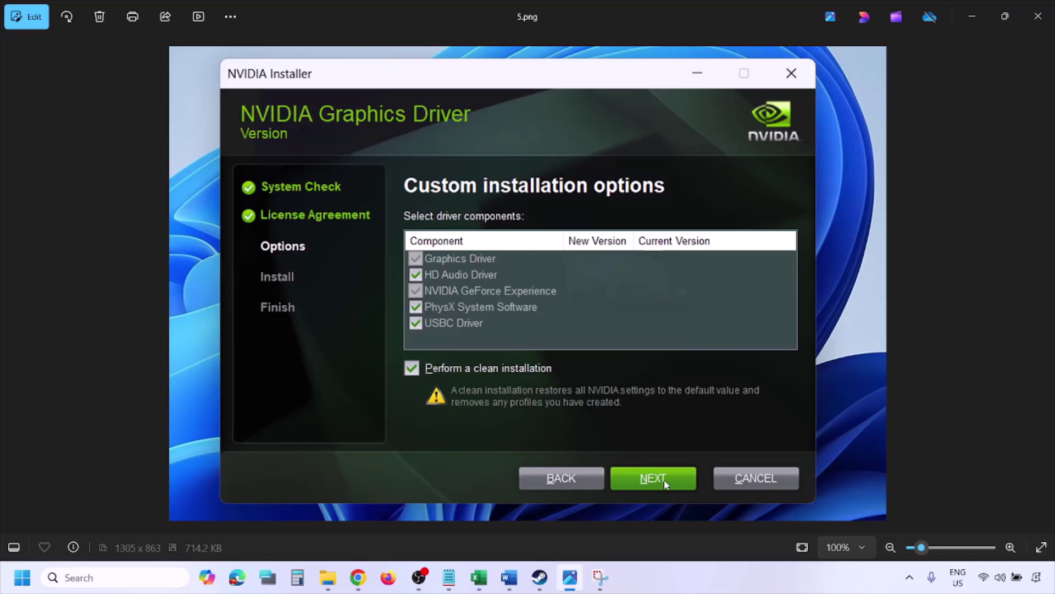
click(22, 578)
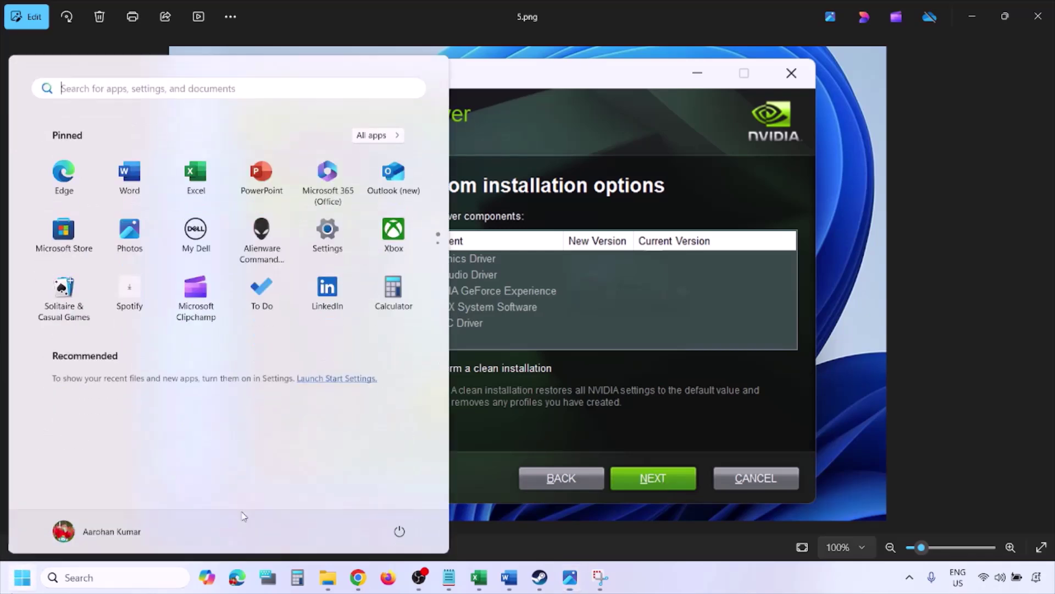
click(404, 535)
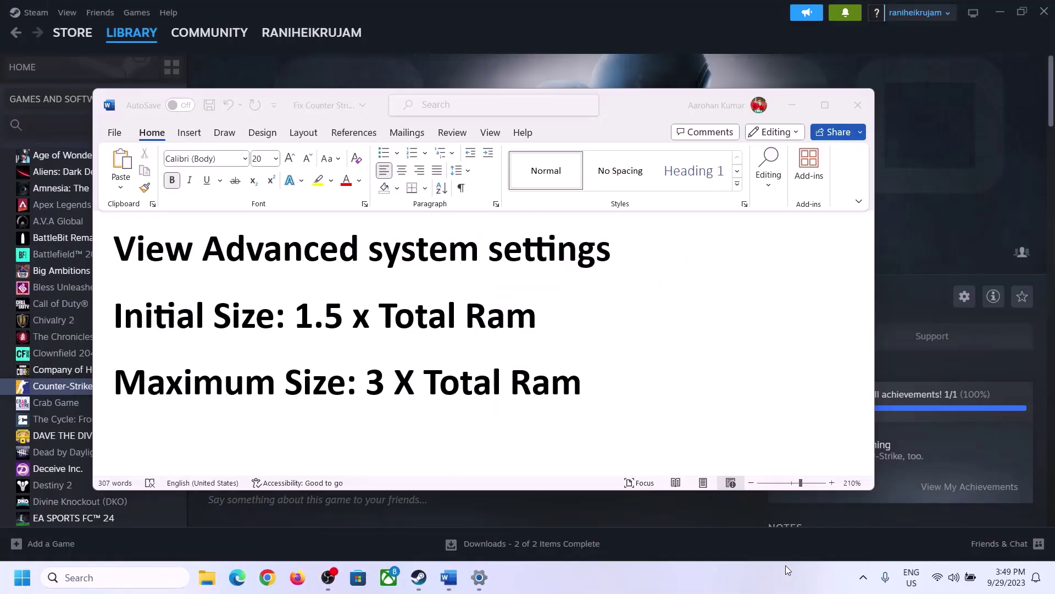
Search Windows for "View Advanced system settings" copied from the Word notes, open it, and move System Properties over the document's middle.
click(128, 252)
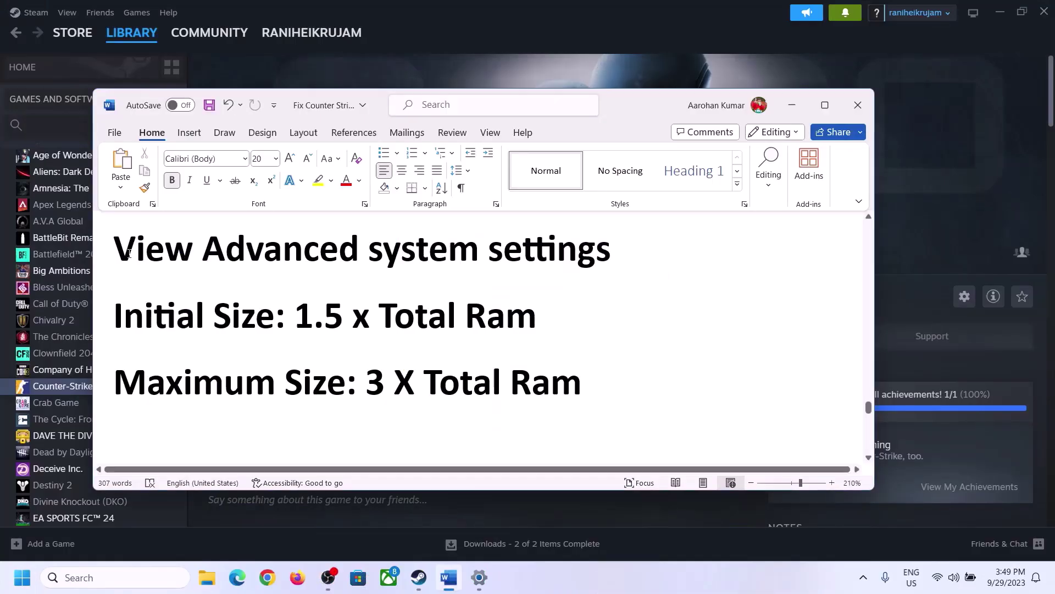
drag(136, 256, 588, 260)
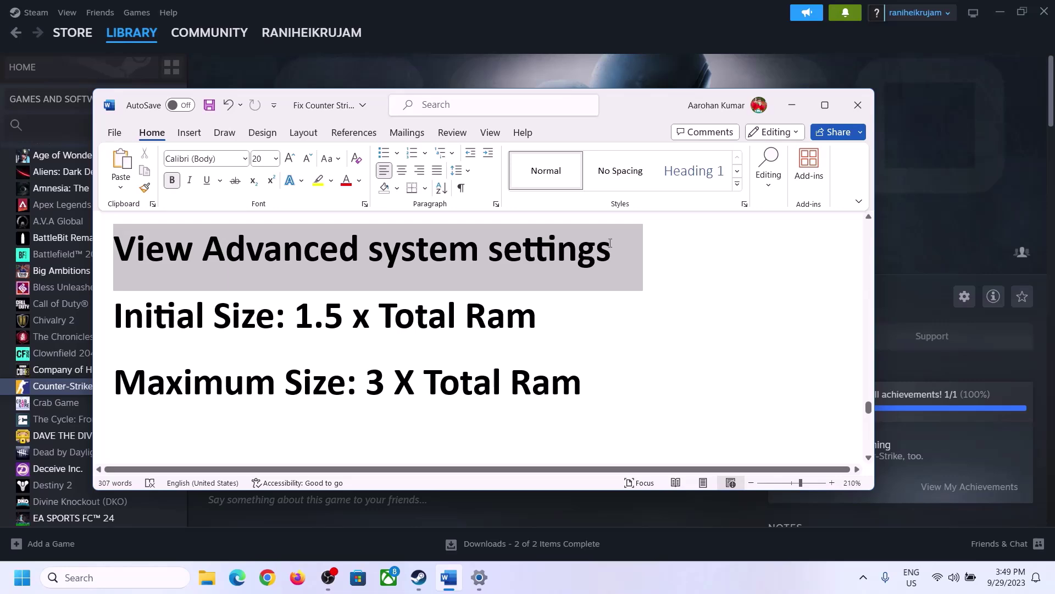
key(ctrl+c)
click(119, 577)
key(ctrl+v)
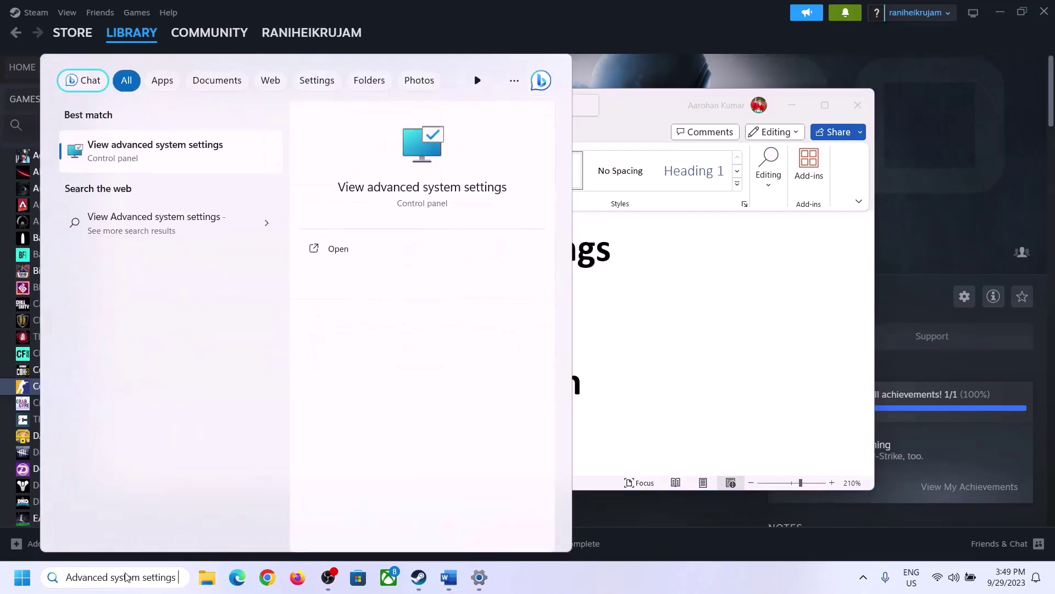
click(148, 159)
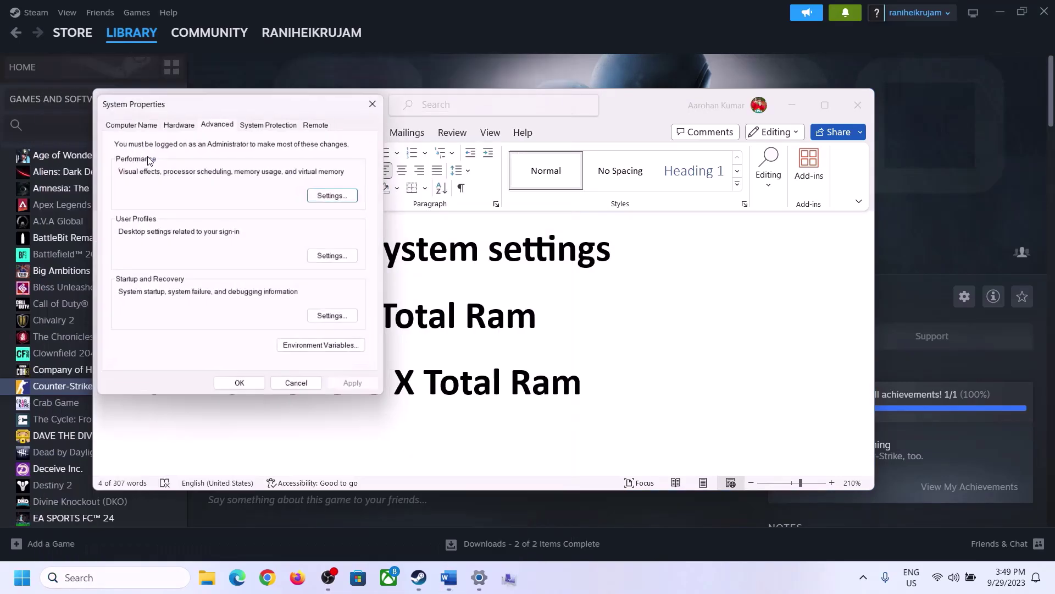
drag(220, 107, 471, 185)
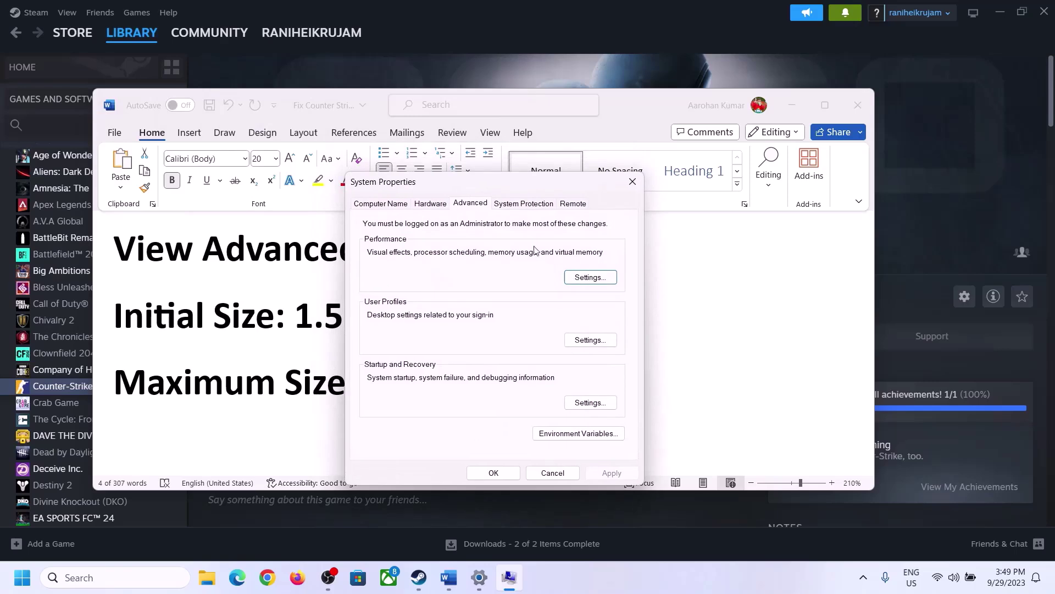
Open the virtual memory settings, disable automatic paging file management for all drives, and choose a custom size for drive C:.
click(591, 279)
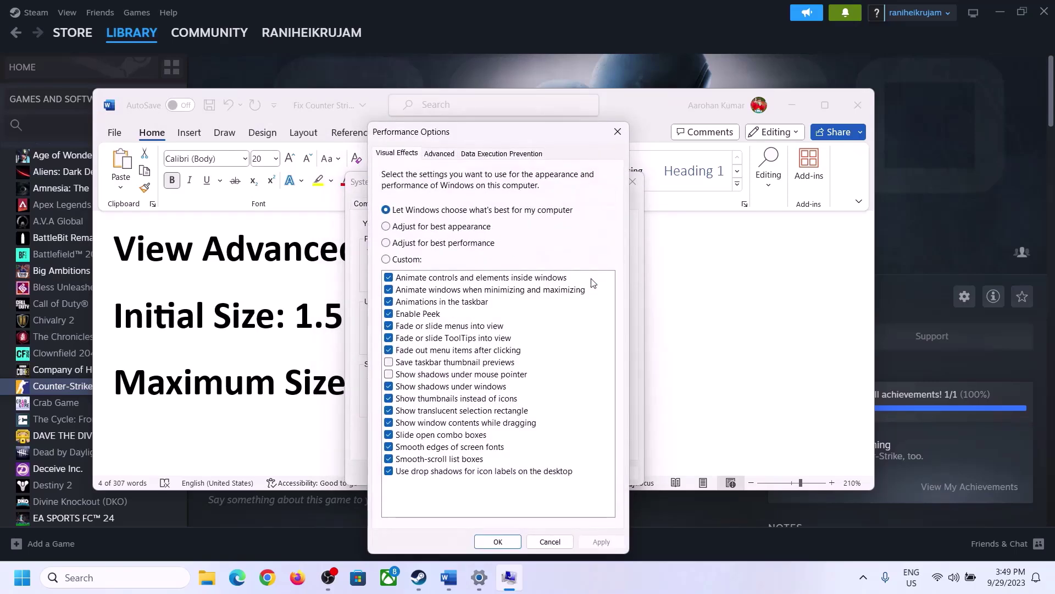
click(442, 155)
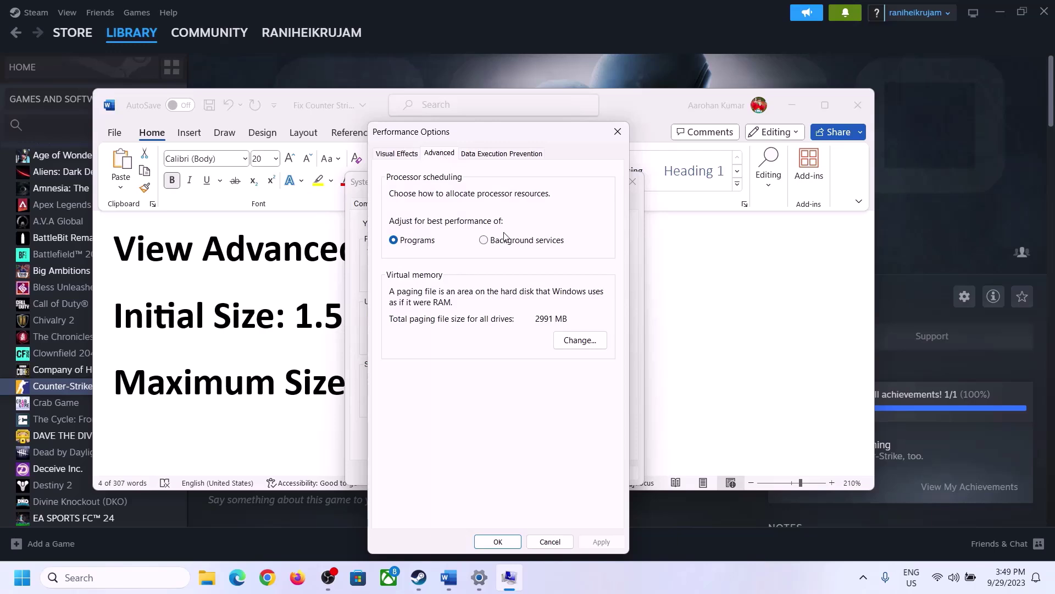
click(585, 341)
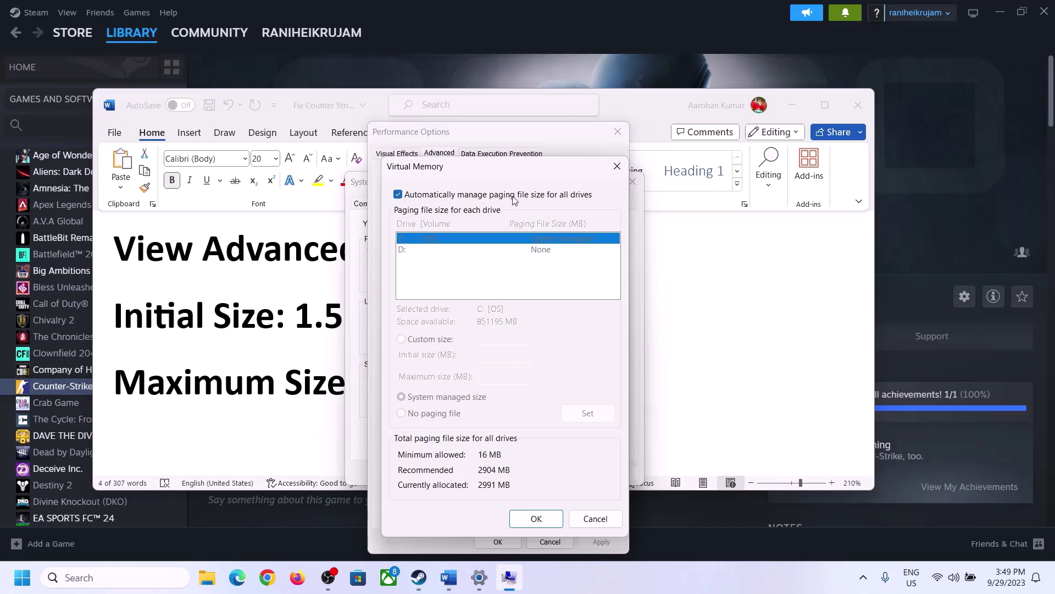
click(399, 195)
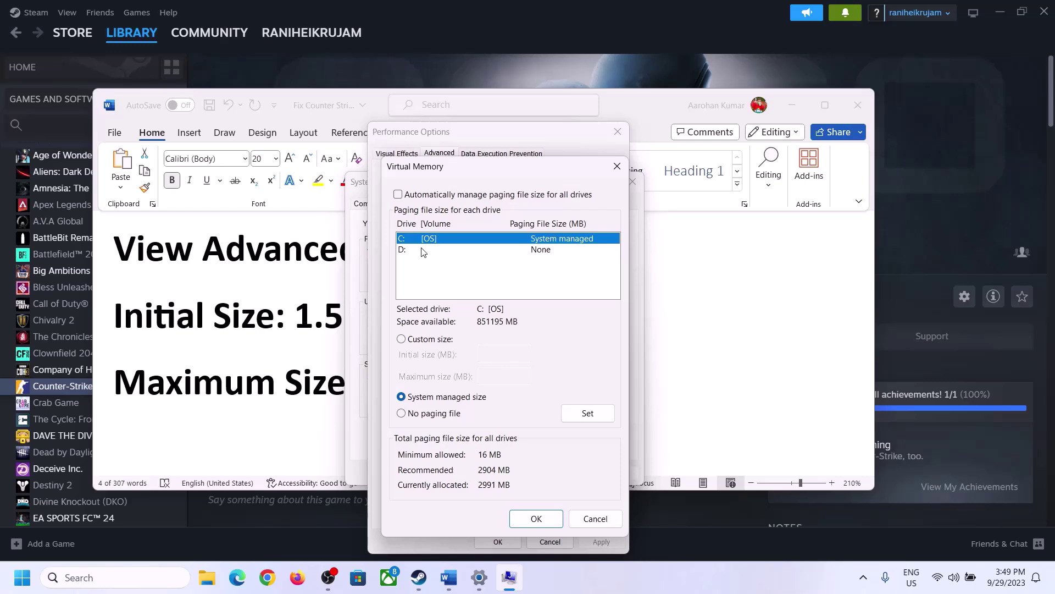
click(416, 240)
click(401, 339)
click(506, 354)
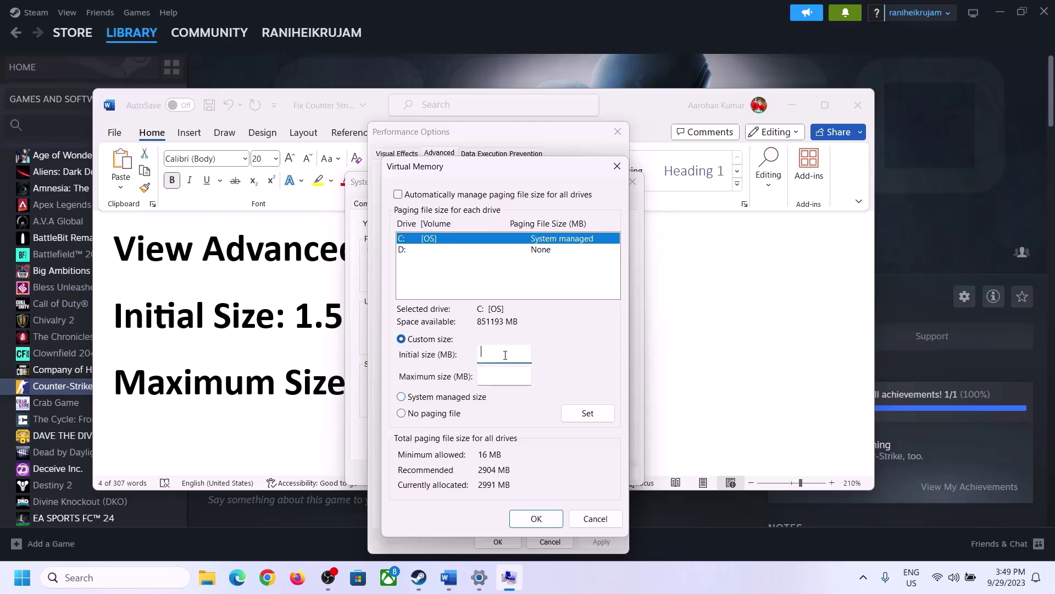
Check the 1.5 x Total Ram initial size formula in Word and the installed RAM in Windows Settings, and return to Virtual Memory.
click(291, 330)
drag(302, 315, 487, 325)
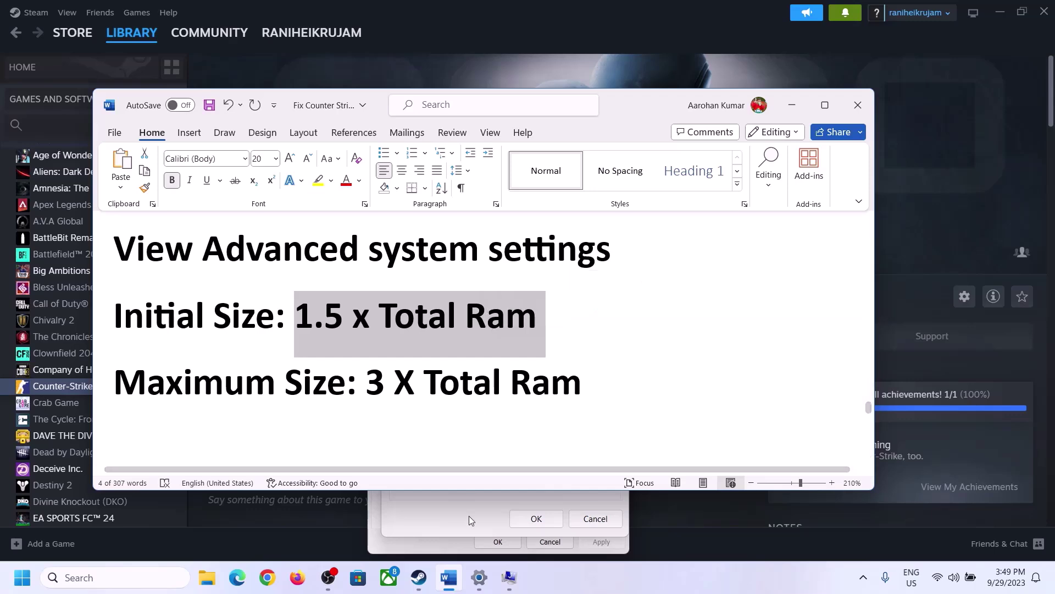
click(479, 580)
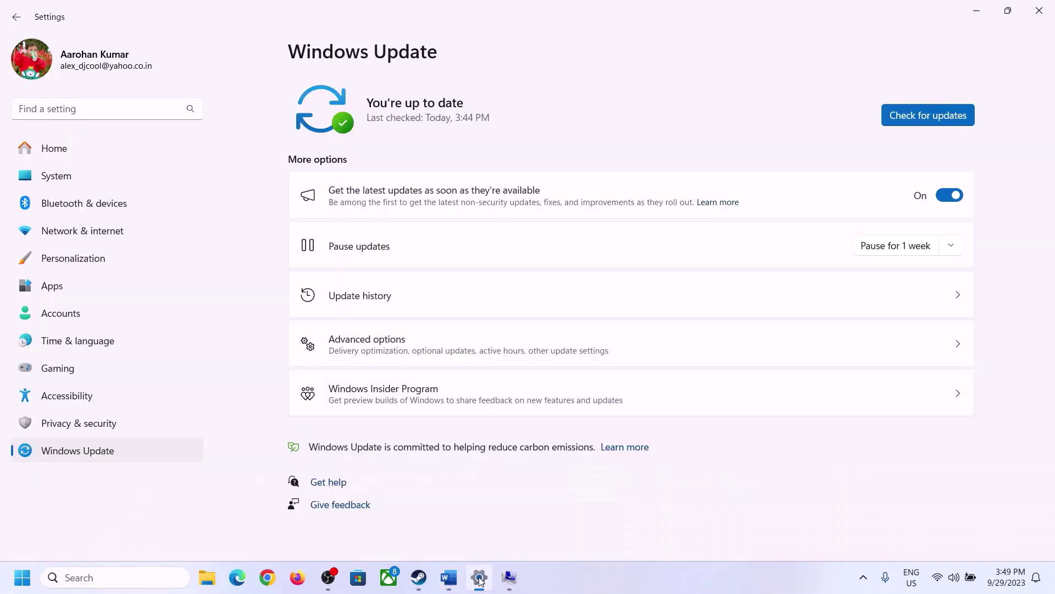
click(49, 183)
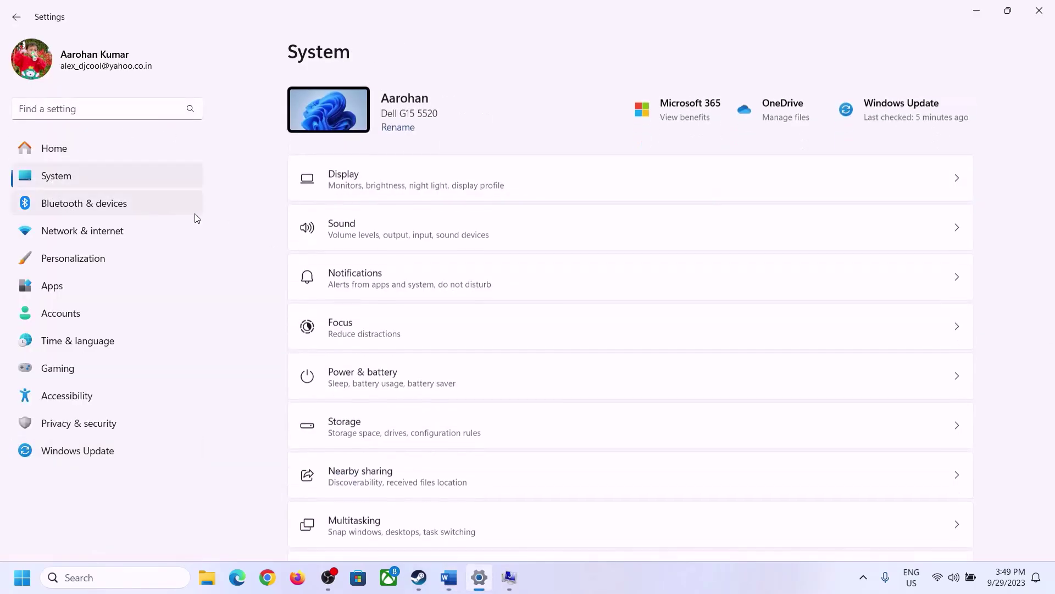
scroll(389, 396, down, 7)
click(348, 516)
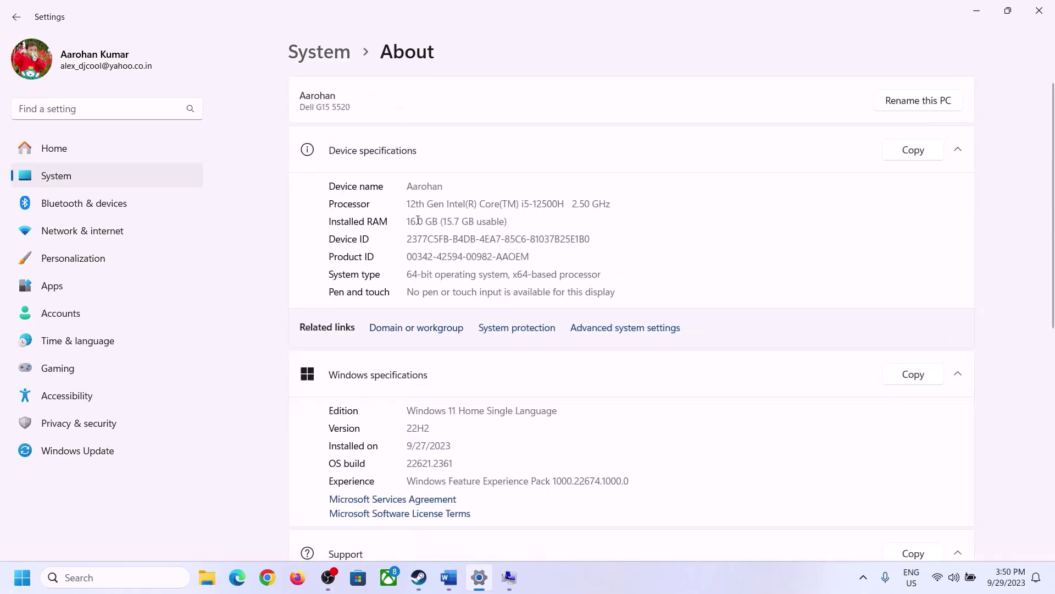
drag(418, 221, 407, 221)
click(414, 220)
drag(416, 217, 404, 221)
click(509, 577)
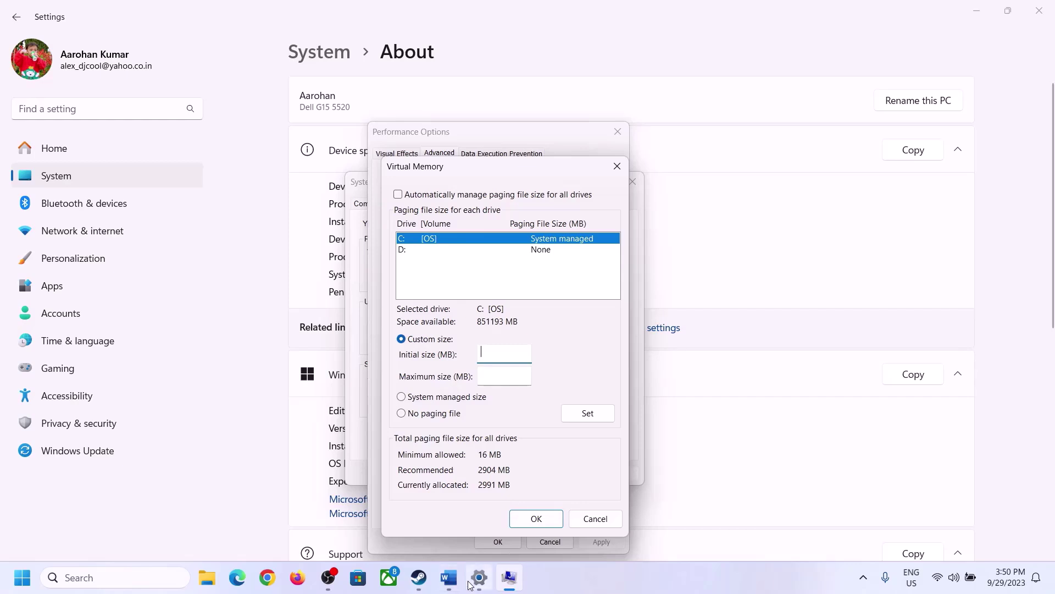
Launch Calculator with the Run command calc, place it beside the Virtual Memory dialog, and recheck the initial size formula in Word.
mouse_move(480, 577)
mouse_move(476, 508)
key(super+r)
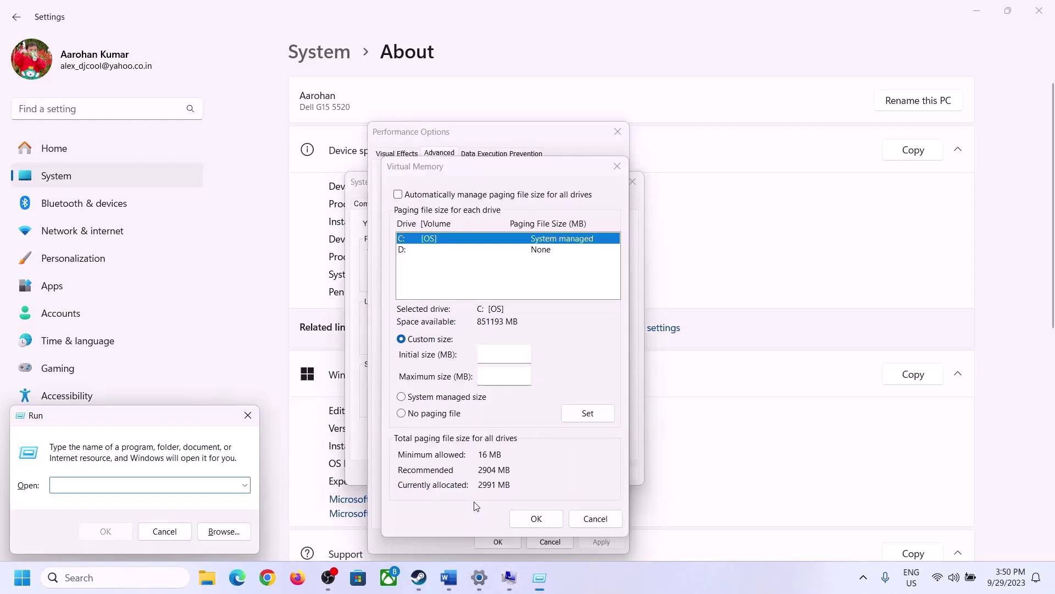
text(cal)
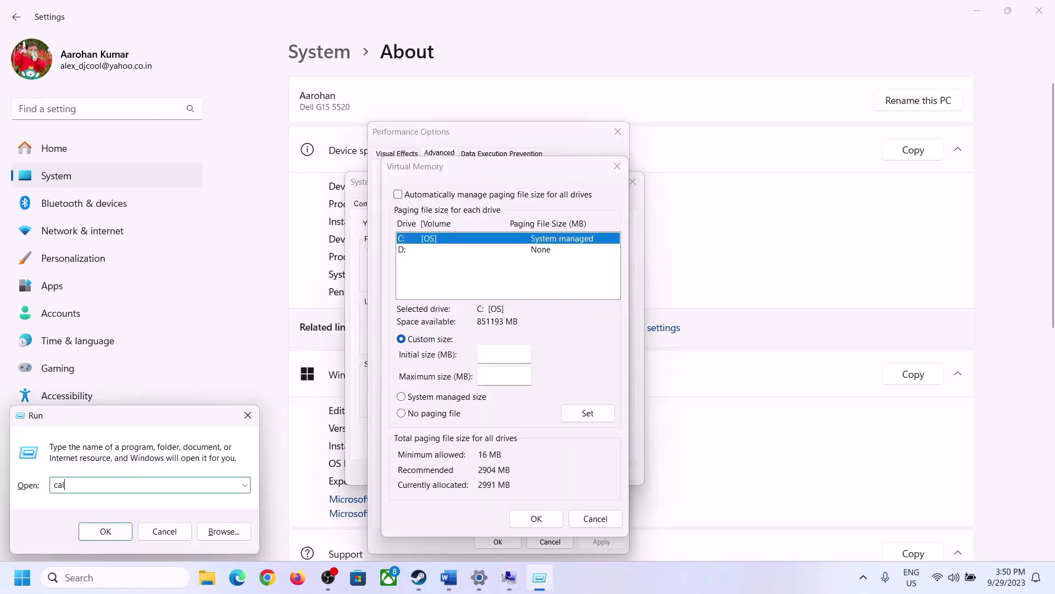
text(c)
click(105, 531)
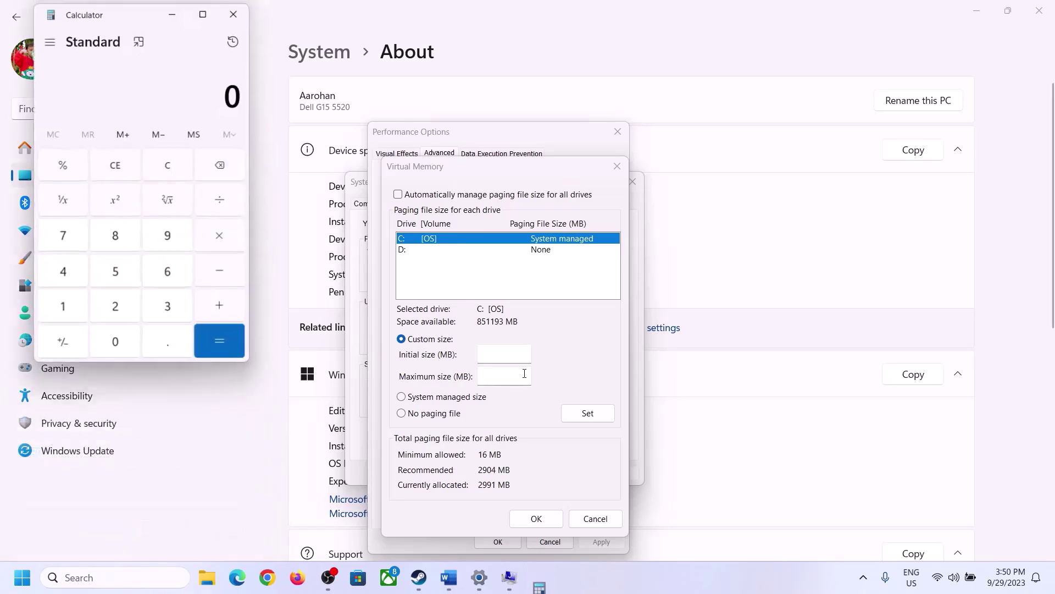
drag(132, 22, 769, 180)
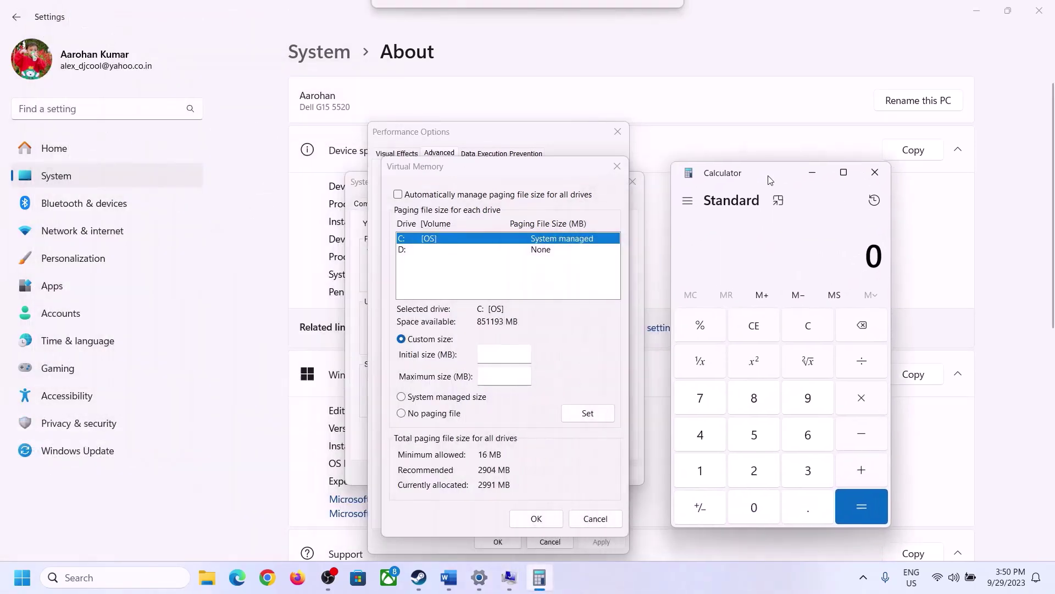
click(448, 584)
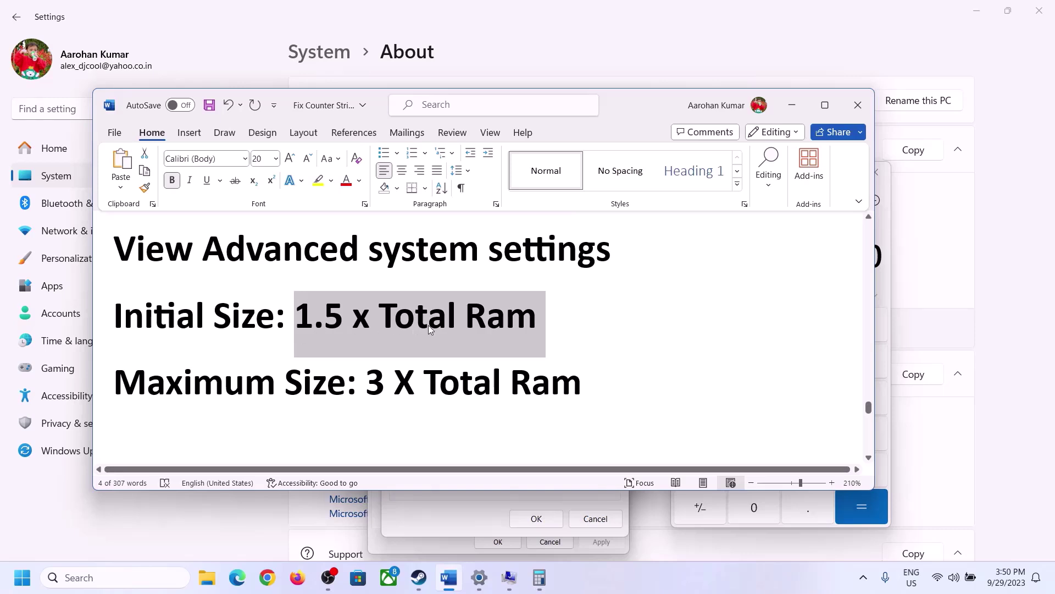
click(539, 577)
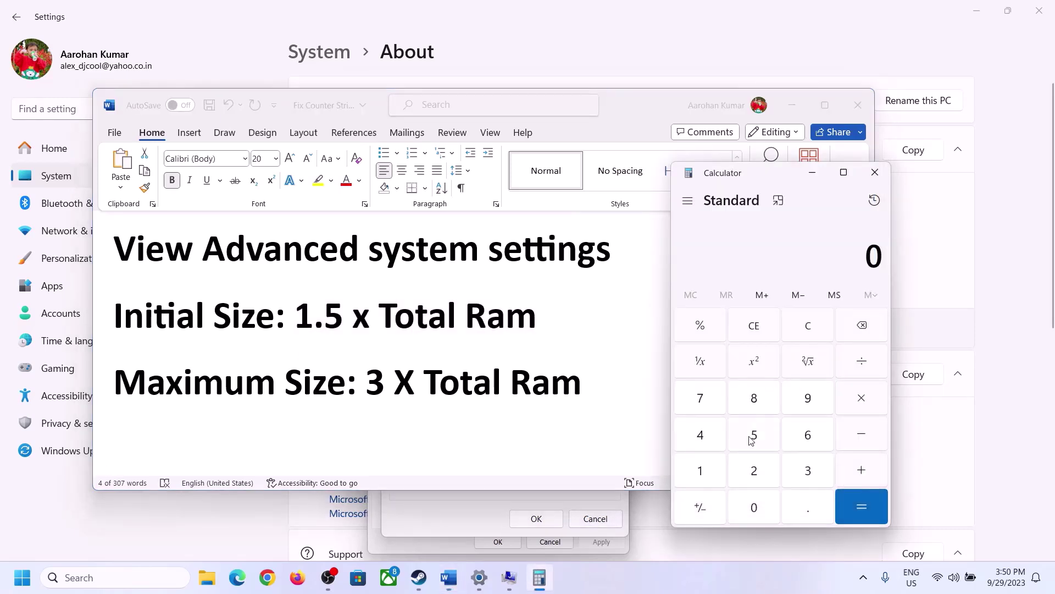
click(701, 471)
click(806, 438)
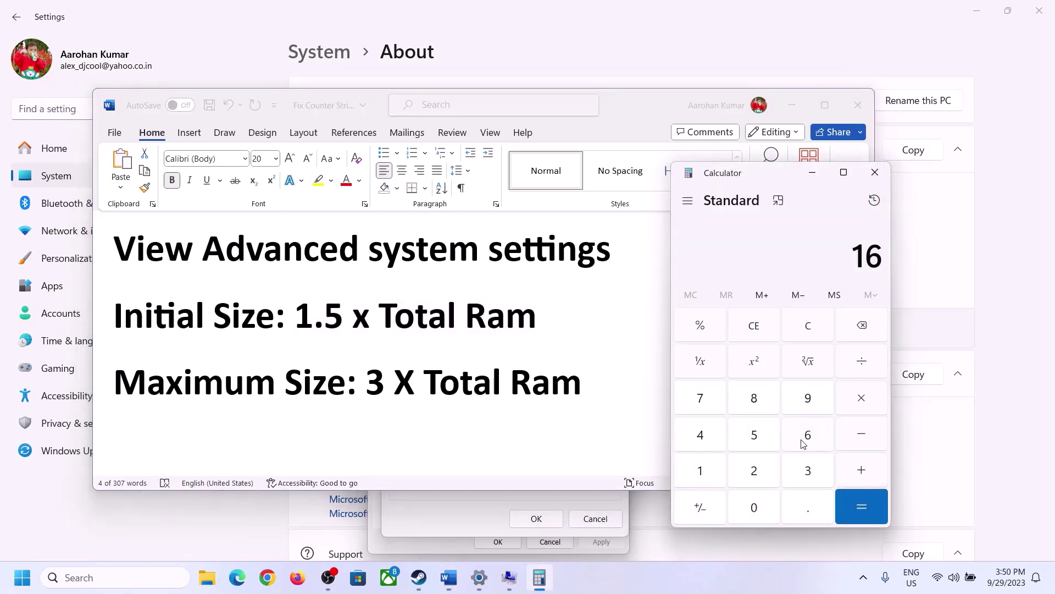
click(813, 338)
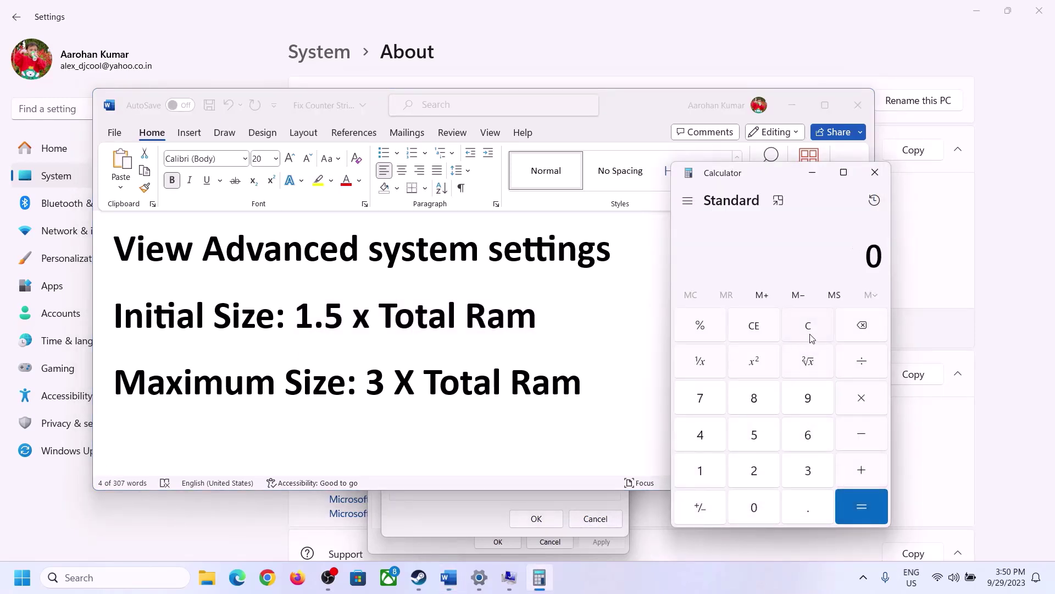
Convert the installed RAM to megabytes in Calculator by computing 16 × 1024.
click(706, 472)
click(791, 442)
click(861, 408)
click(701, 472)
click(762, 508)
click(739, 468)
click(709, 445)
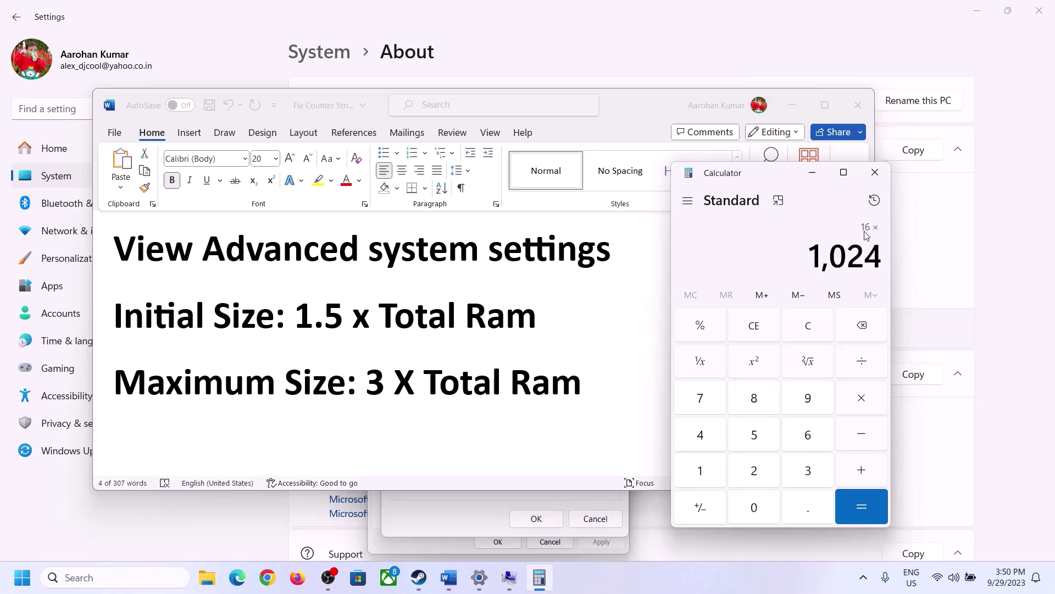
click(861, 507)
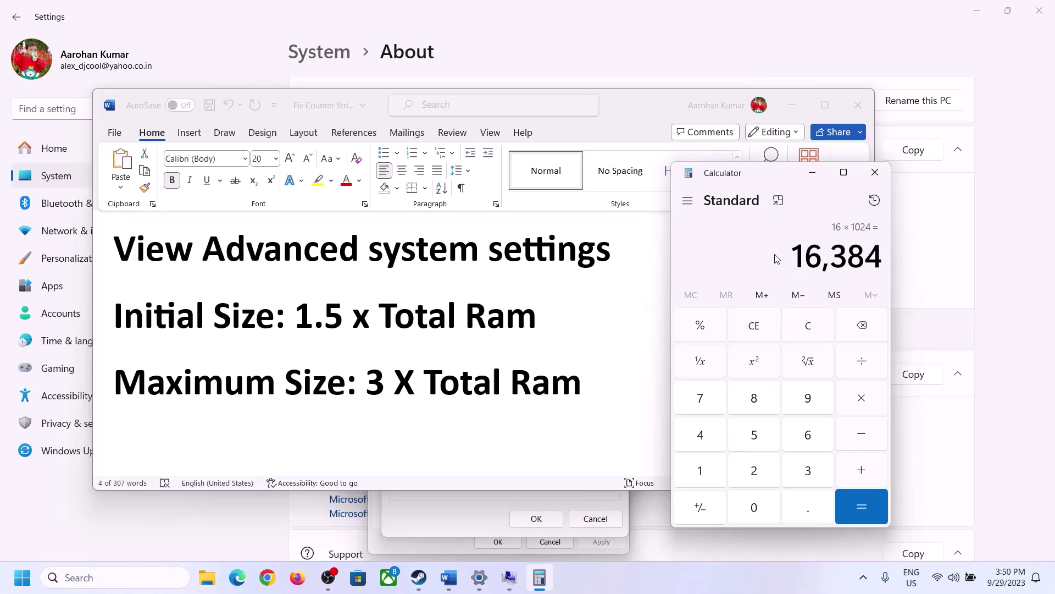
Multiply the RAM size in megabytes by 1.5 in Calculator to get the initial paging file size.
click(863, 401)
click(707, 470)
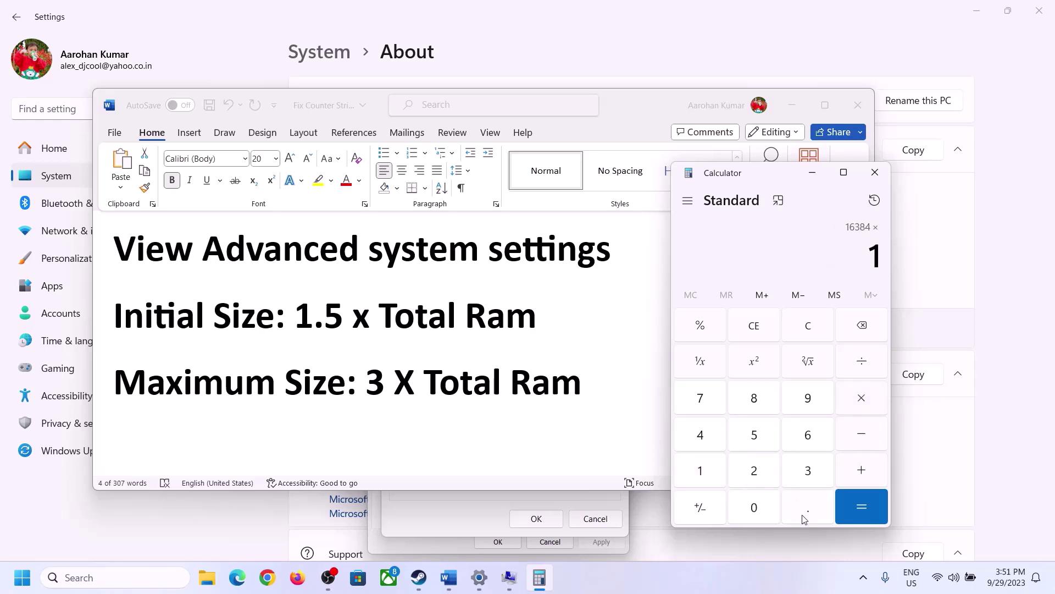
click(806, 508)
click(763, 442)
click(862, 506)
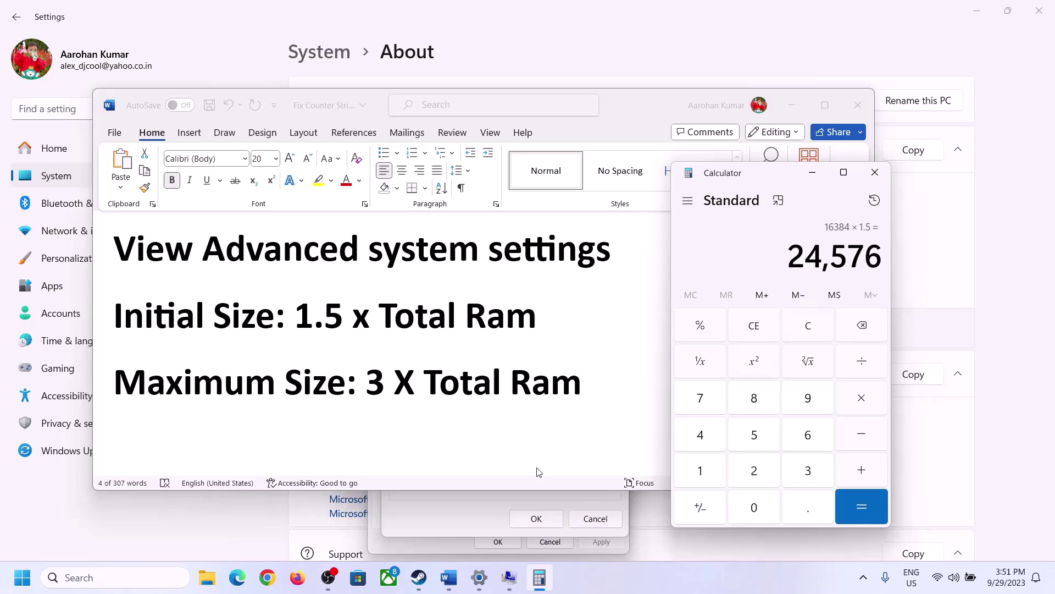
Set the initial paging file size for drive C: to 24576 MB in the Virtual Memory dialog.
click(465, 513)
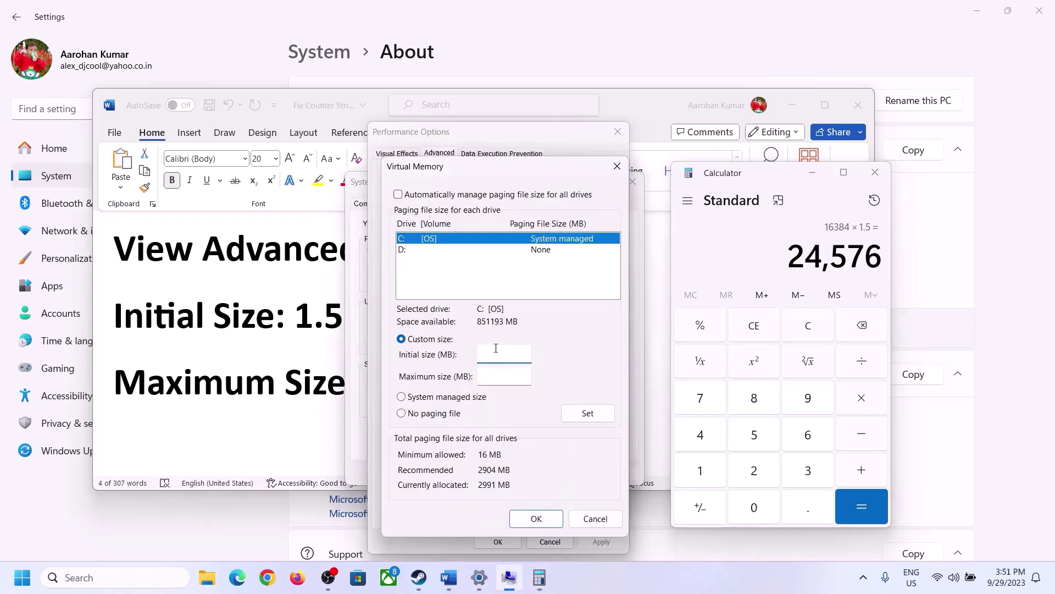
text(24576)
click(529, 375)
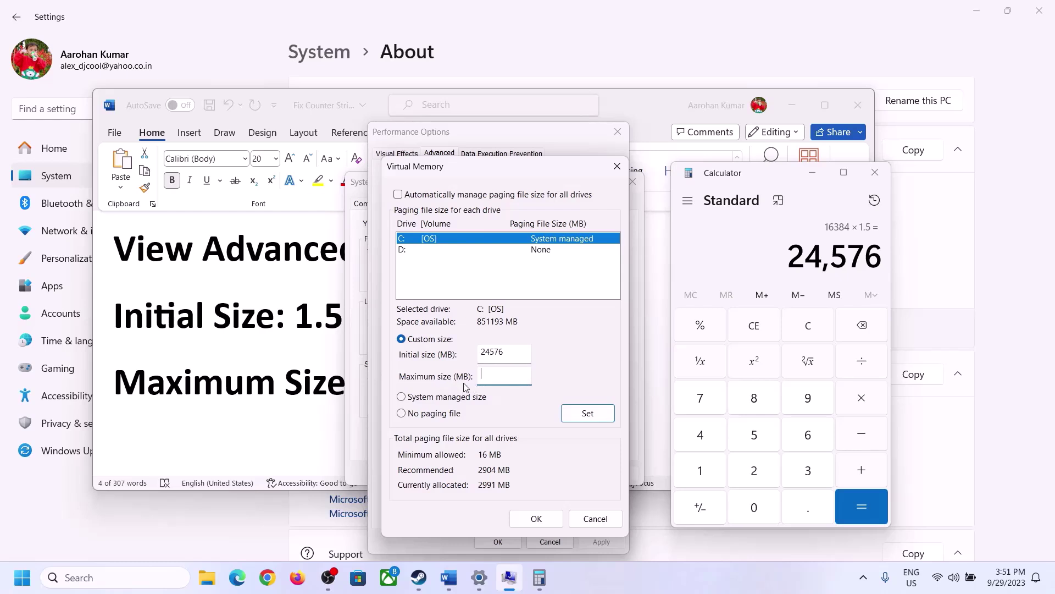
Check the maximum size formula in Word and the installed RAM in Settings, clearing the previous result in Calculator.
click(304, 389)
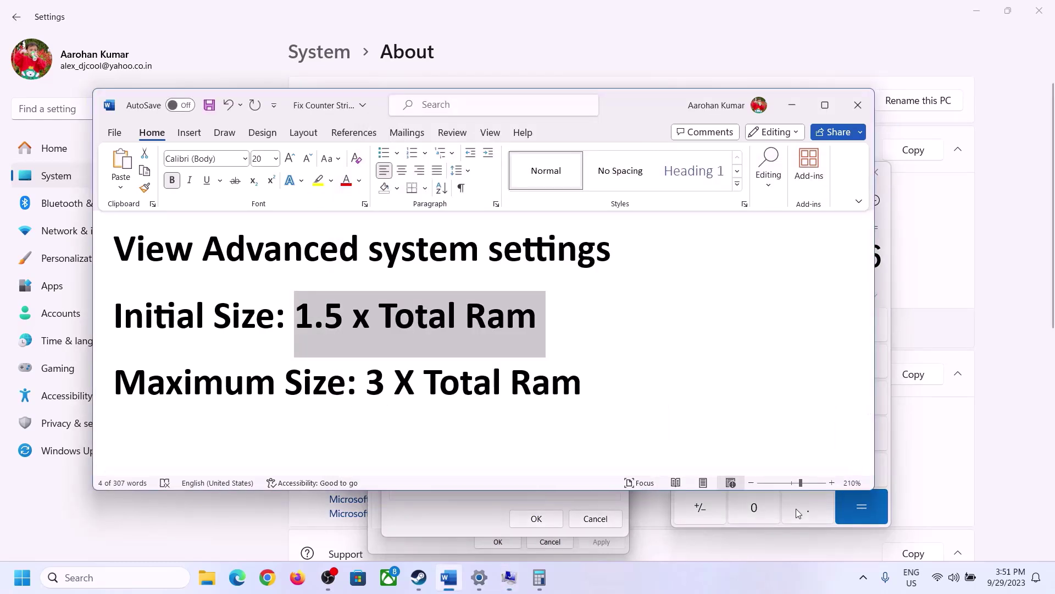
click(886, 288)
click(818, 327)
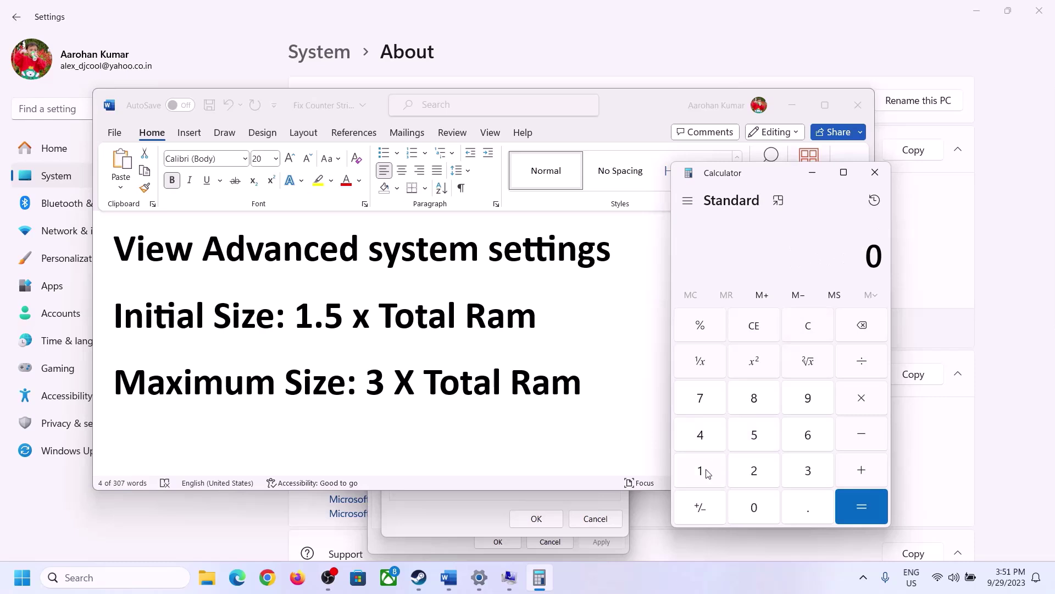
click(479, 577)
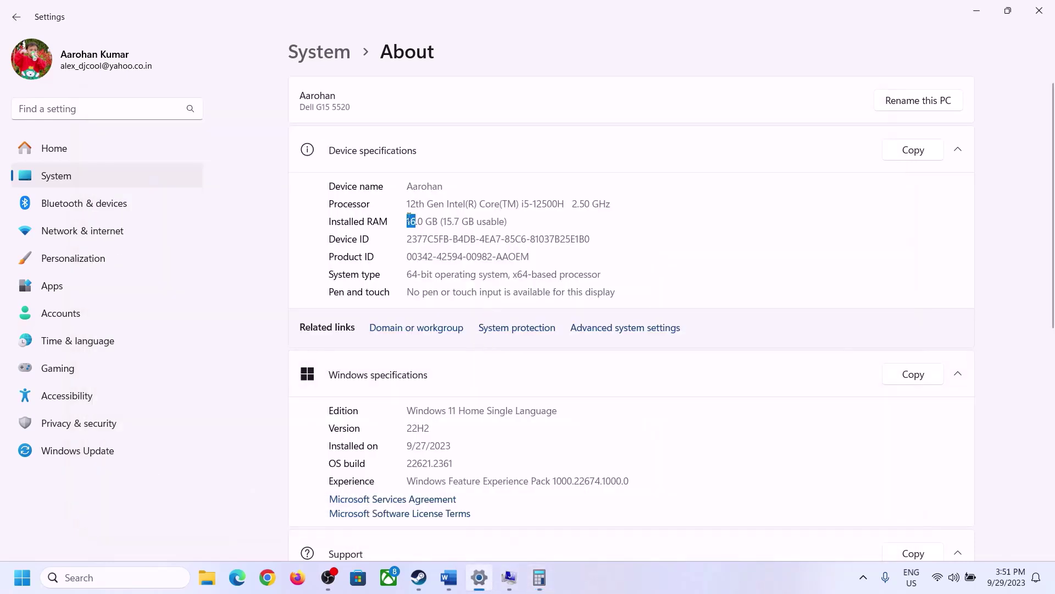
click(541, 576)
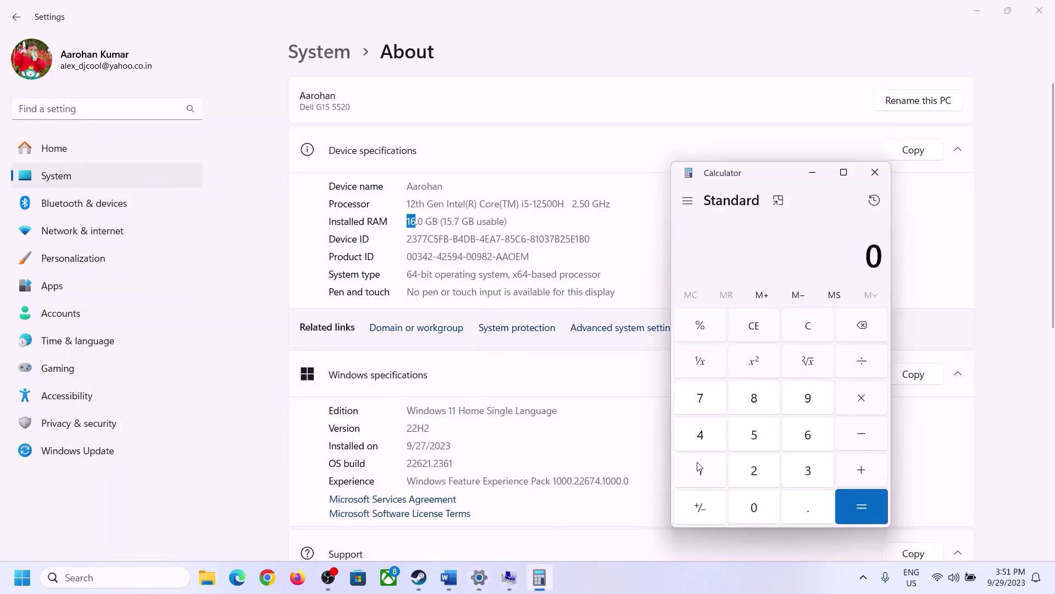
Compute 16 × 1024 in Calculator to get the installed RAM in megabytes again.
click(713, 466)
click(806, 434)
click(859, 398)
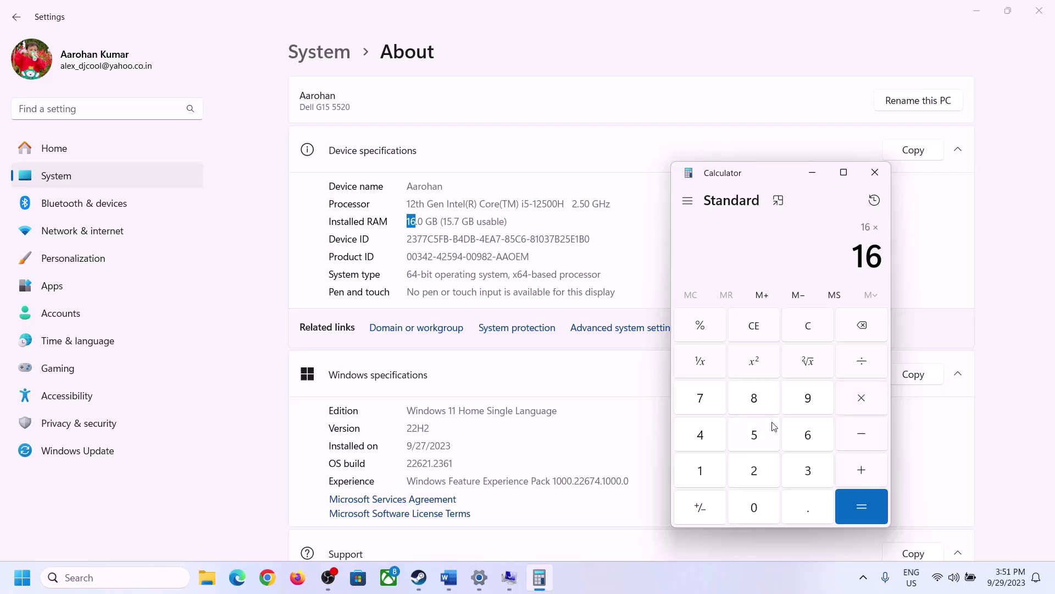
click(707, 466)
click(748, 503)
click(754, 472)
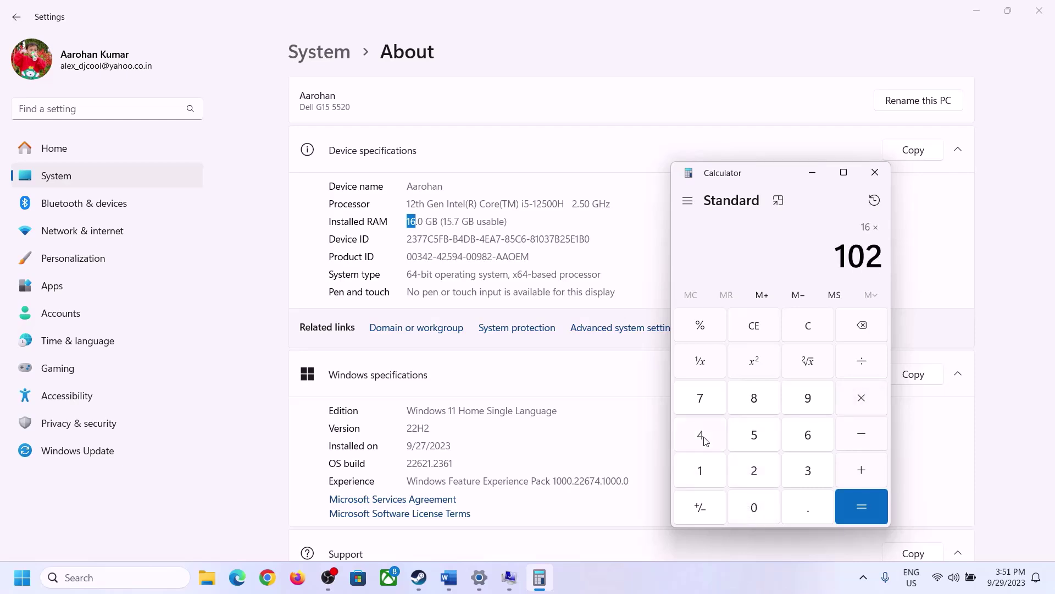
click(702, 439)
click(849, 520)
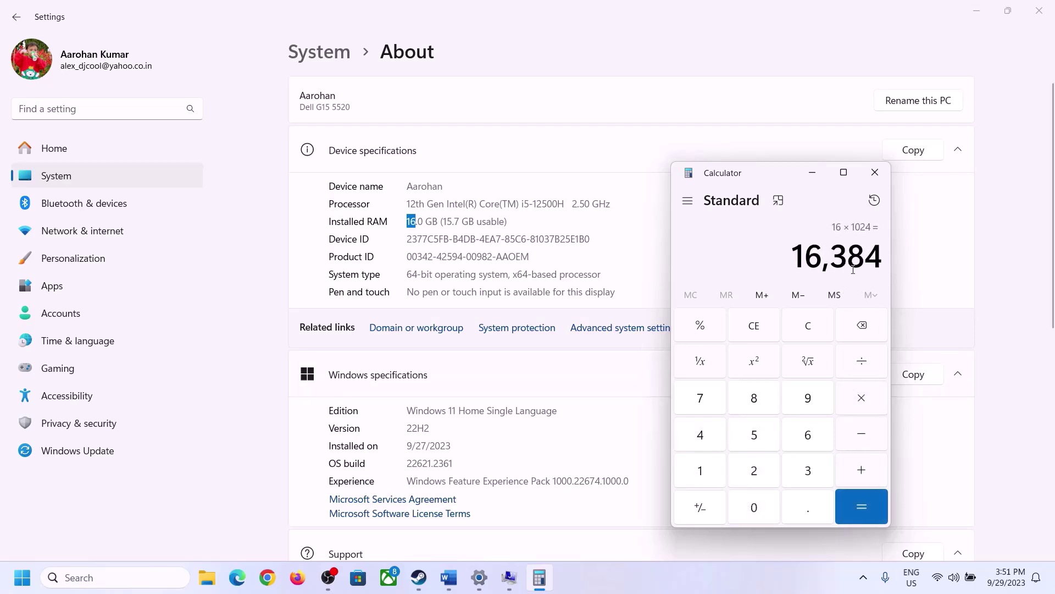
Recheck the maximum size formula in Word and multiply the RAM size in megabytes by 3 in Calculator.
click(448, 576)
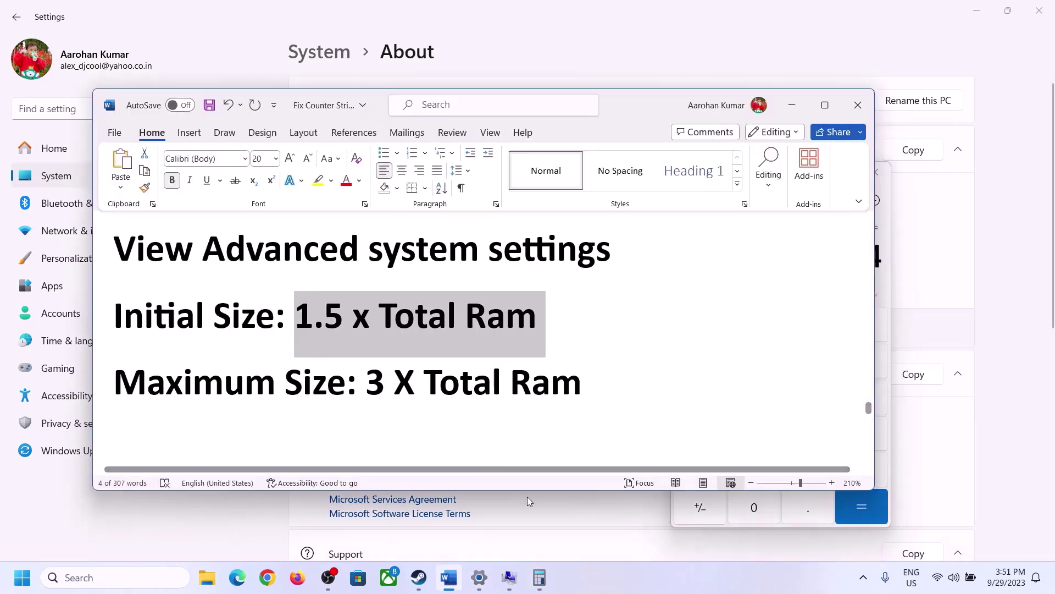
click(539, 578)
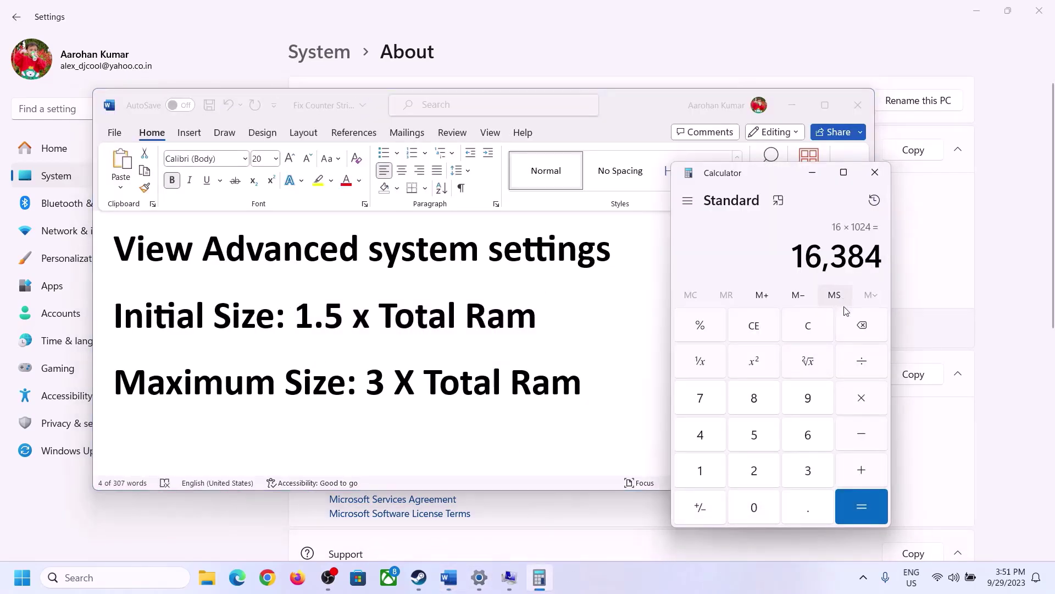
click(864, 406)
click(794, 474)
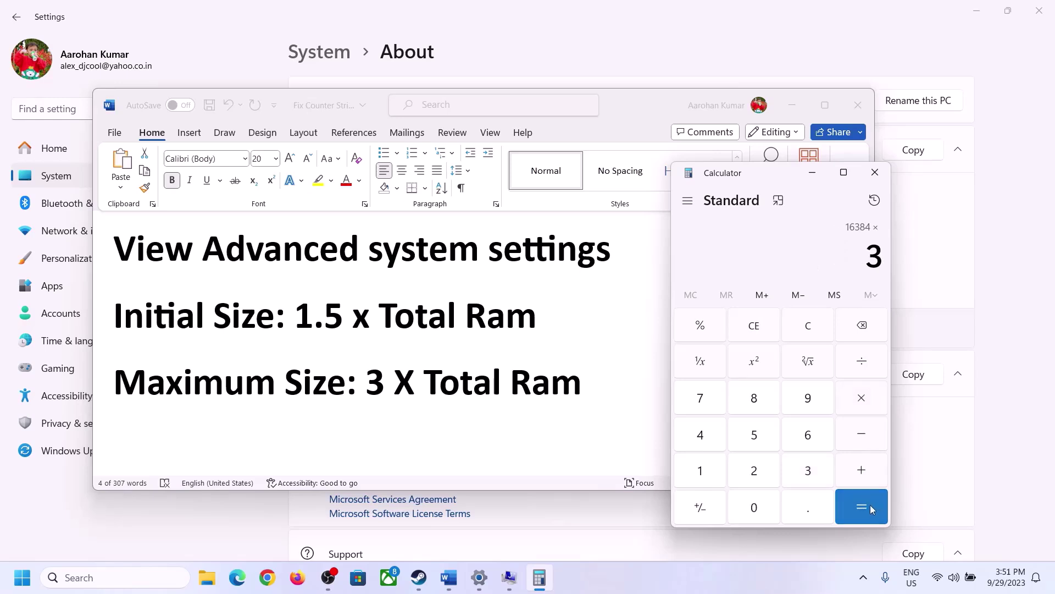
click(870, 505)
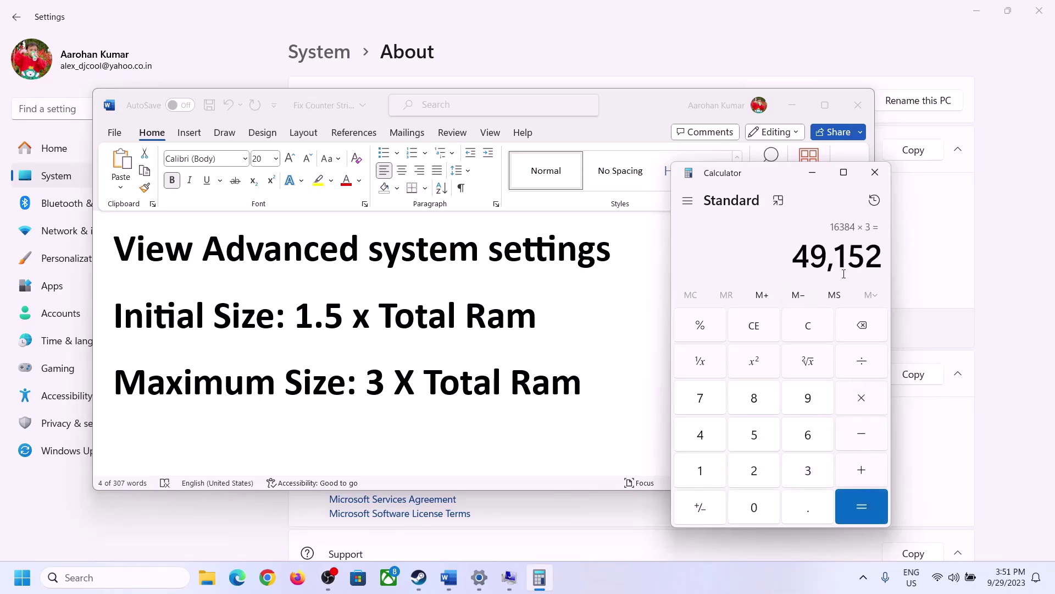
Set the maximum paging file size for drive C: to 49152 MB and apply the custom size to the drive.
click(510, 579)
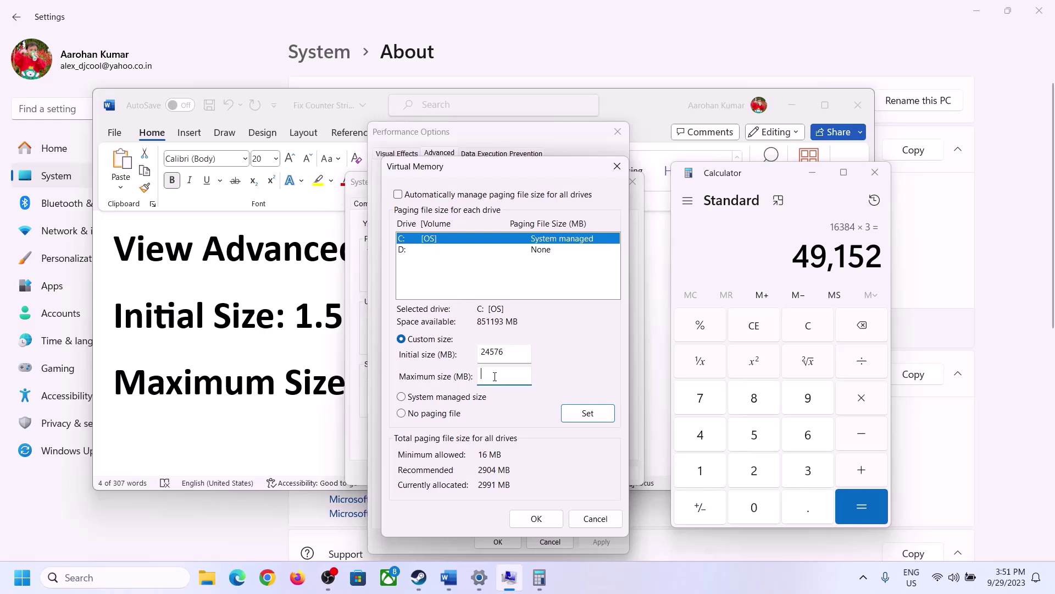
text(49152)
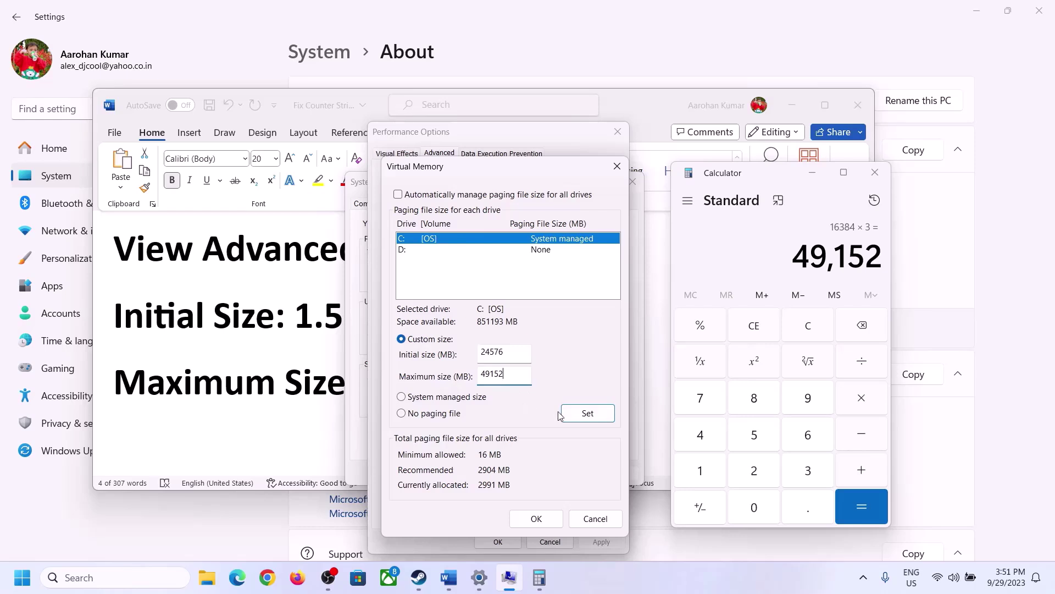
click(587, 417)
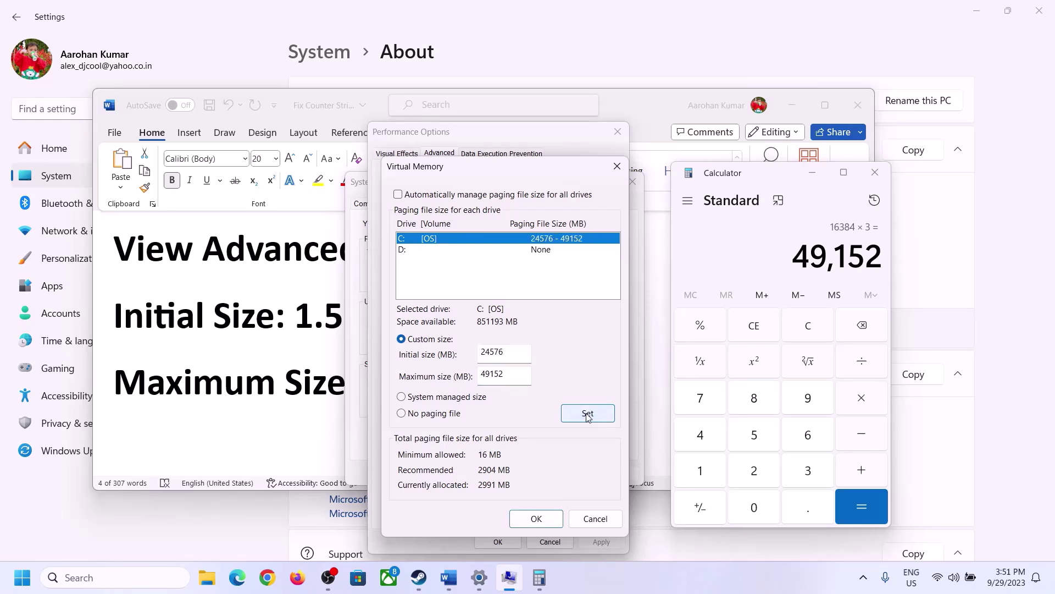
Accept the virtual memory change, closing Performance Options and System Properties without restarting the computer.
click(537, 519)
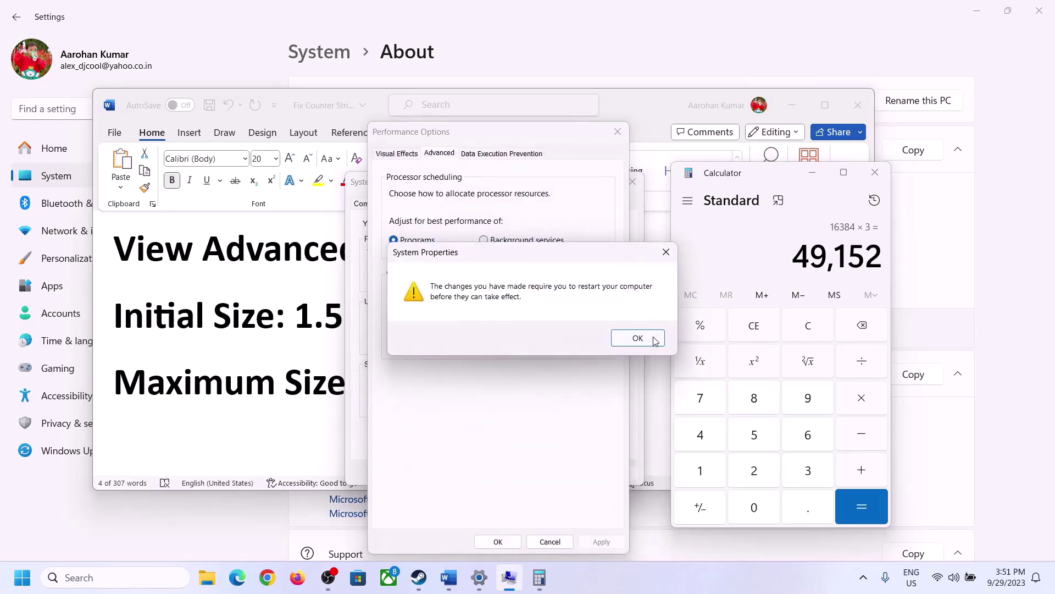
click(638, 338)
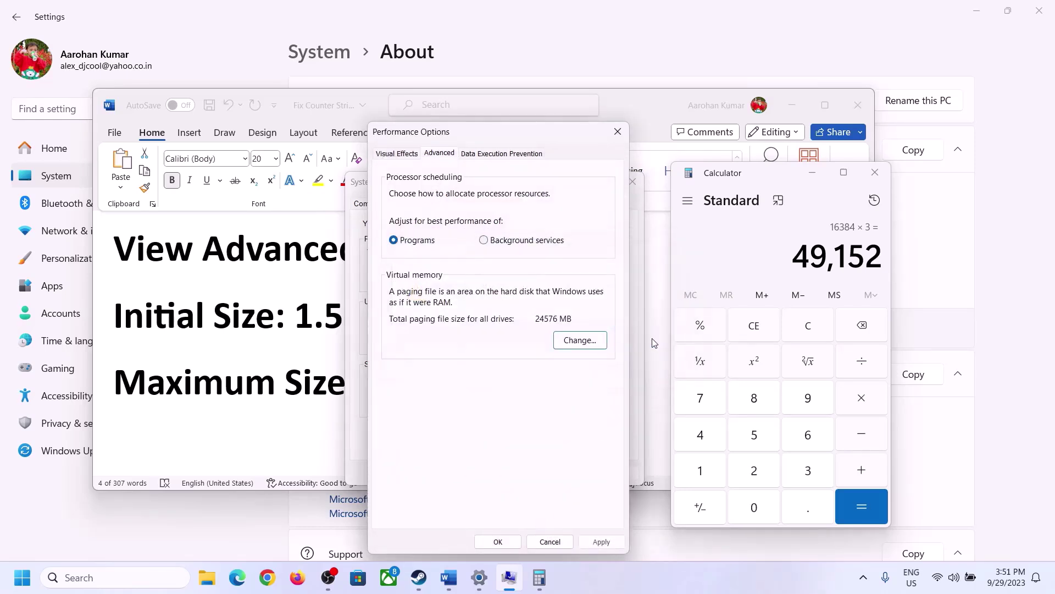
click(498, 541)
click(497, 472)
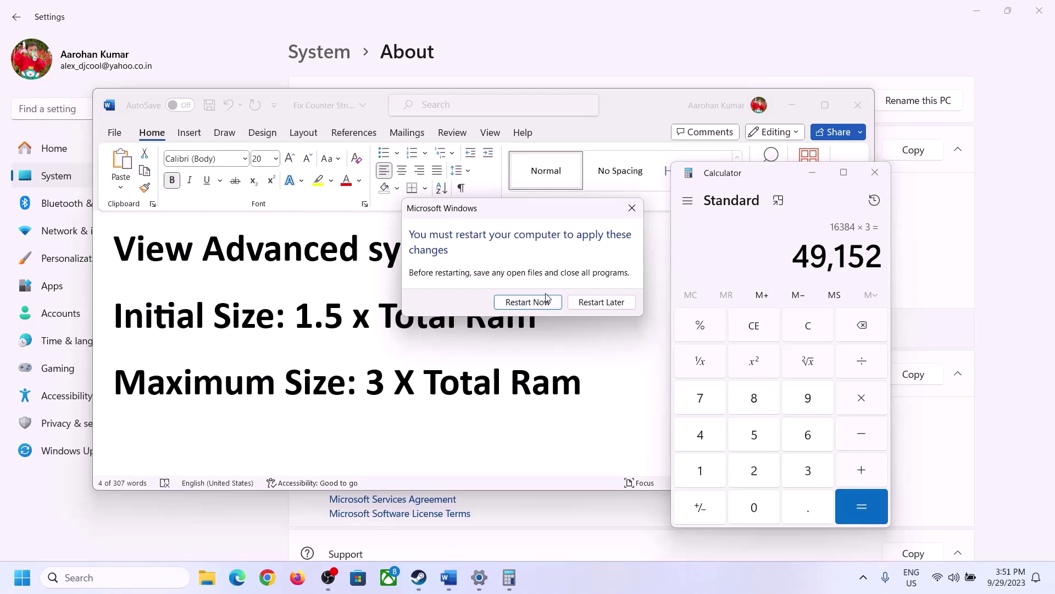
click(631, 207)
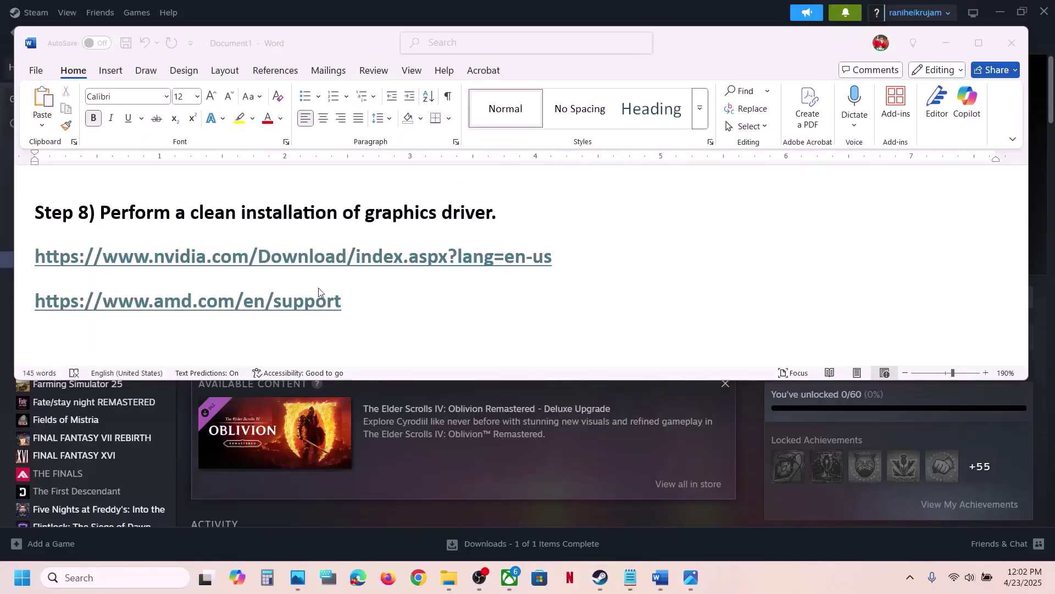
Highlight the AMD support link under Step 8 in Word, and open the NVIDIA driver download link in Chrome.
click(187, 302)
drag(104, 300, 345, 302)
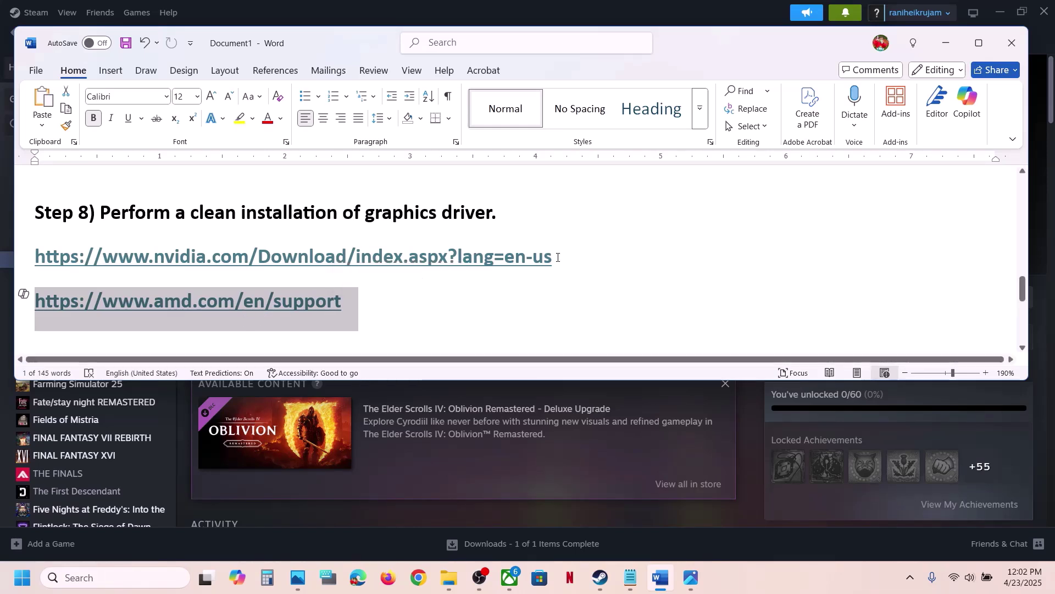
triple_click(113, 251)
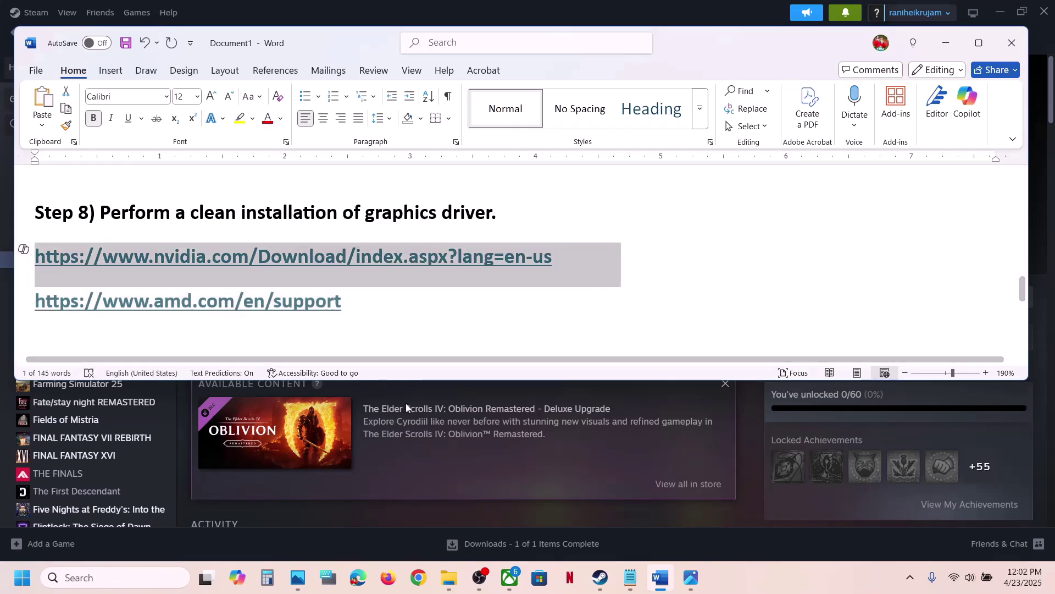
click(429, 588)
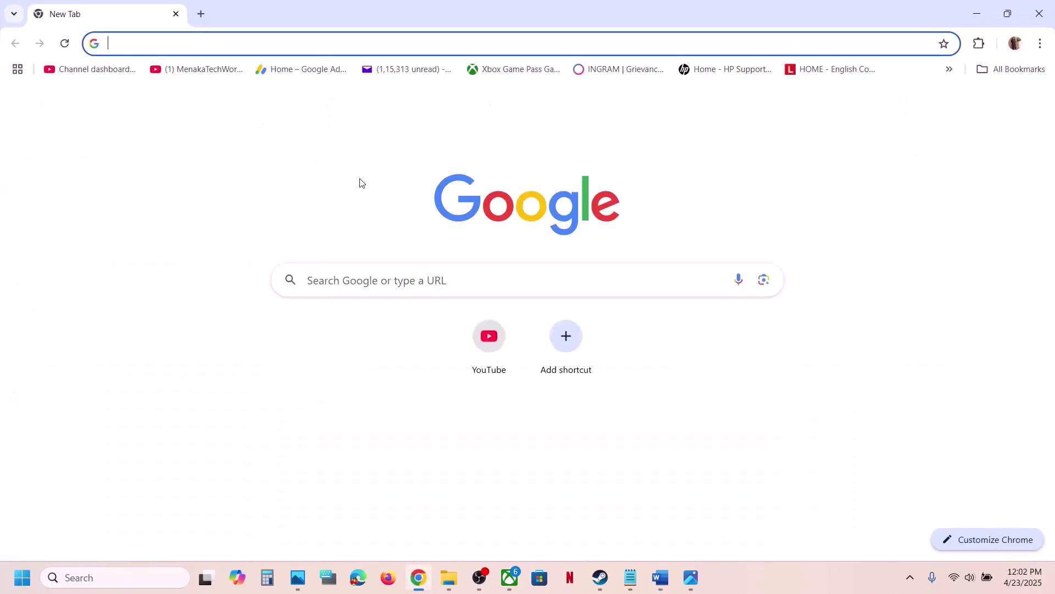
text(nvidia.com/Download/index.aspx?lang=en-us)
key(Return)
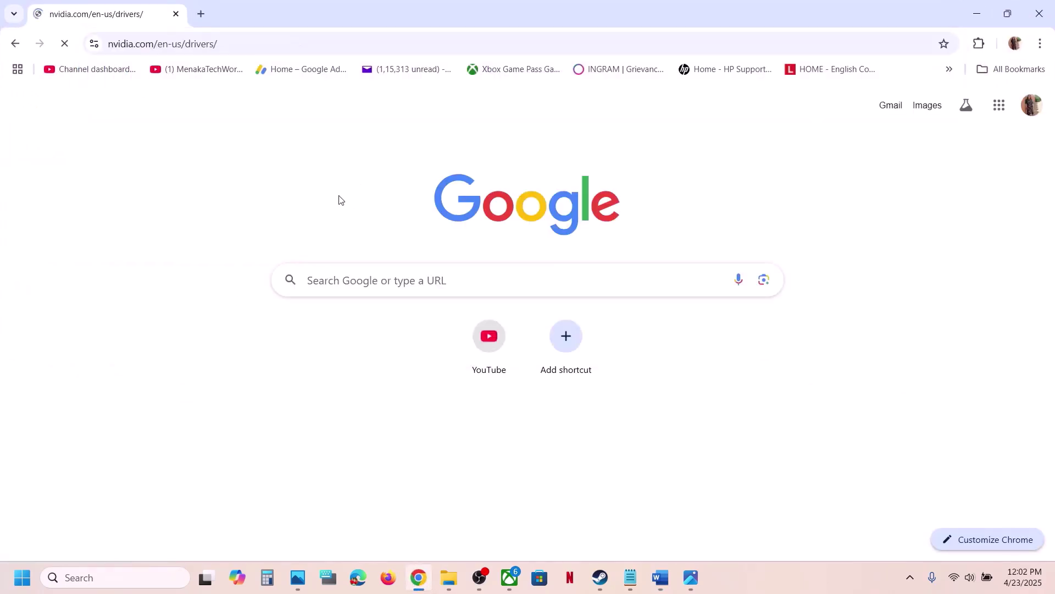
Run the manual driver search for the GeForce RTX 3050 Laptop GPU on Windows 11 in English (US).
scroll(370, 363, down, 4)
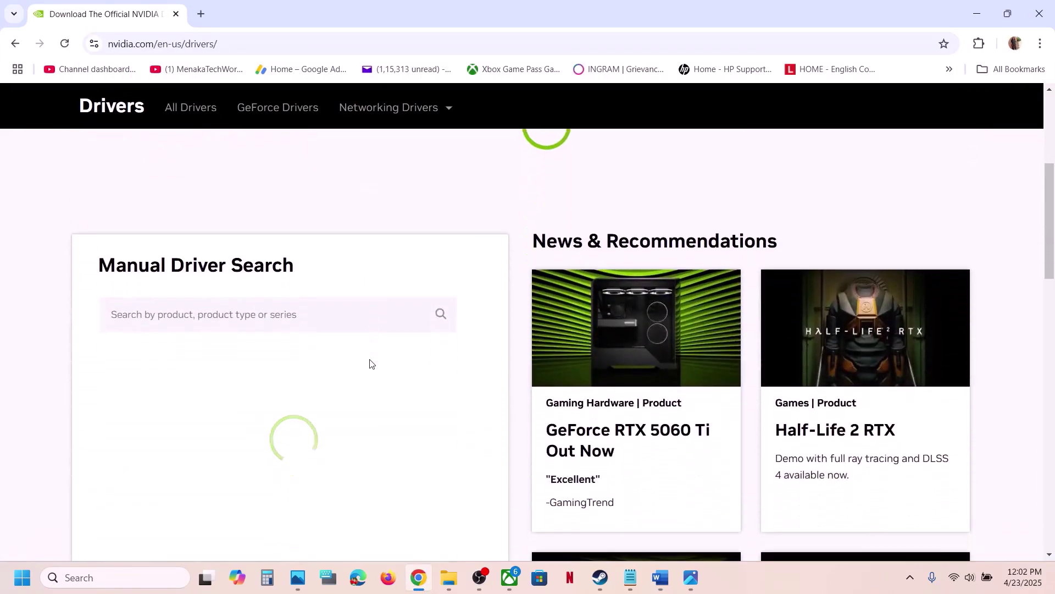
scroll(369, 362, down, 2)
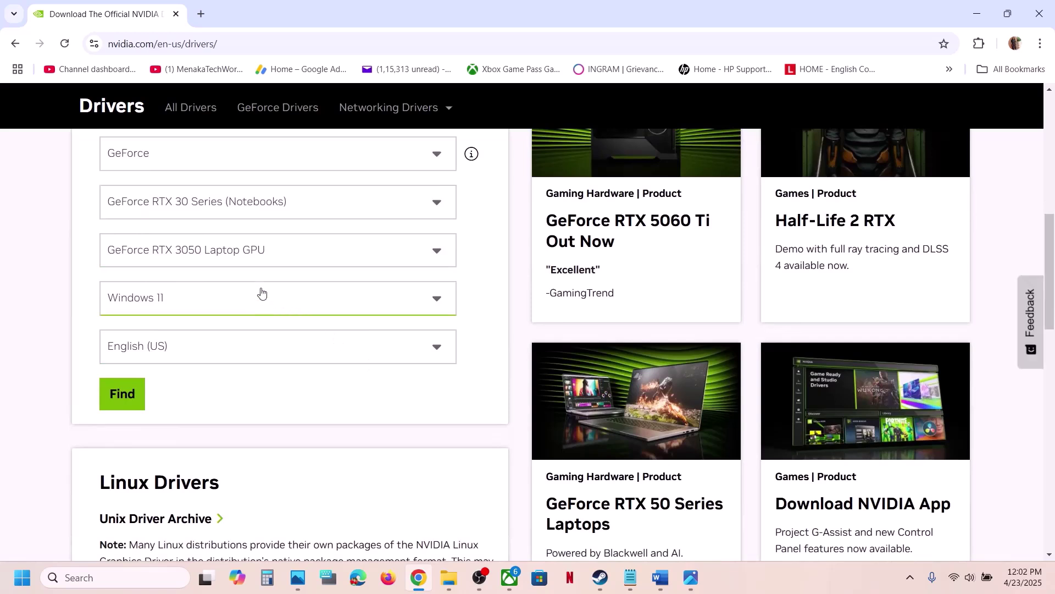
click(121, 396)
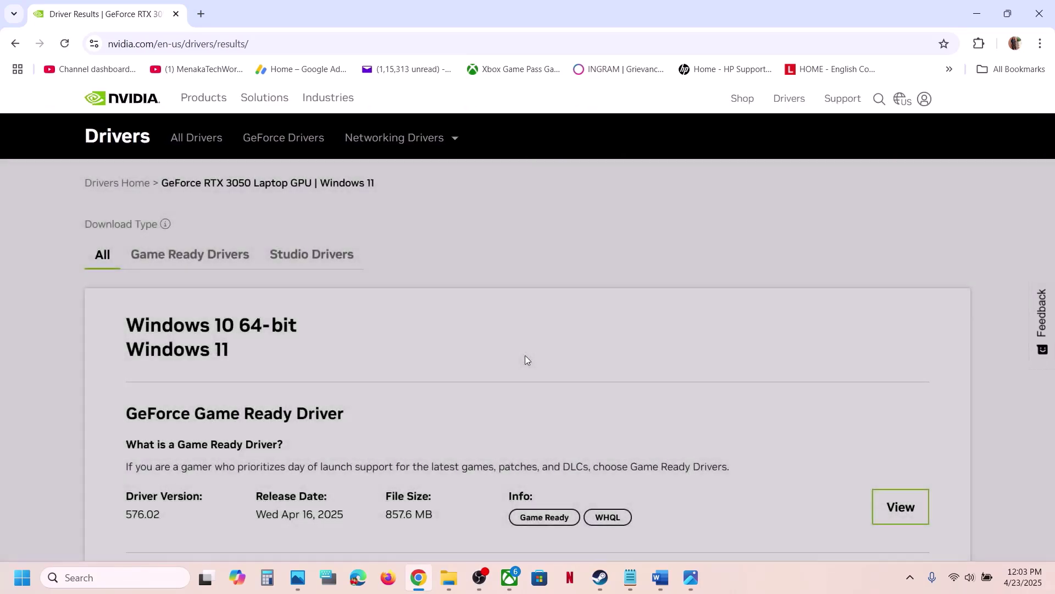
Expand the list of additional driver versions on the NVIDIA results page.
scroll(527, 360, down, 3)
scroll(526, 360, down, 3)
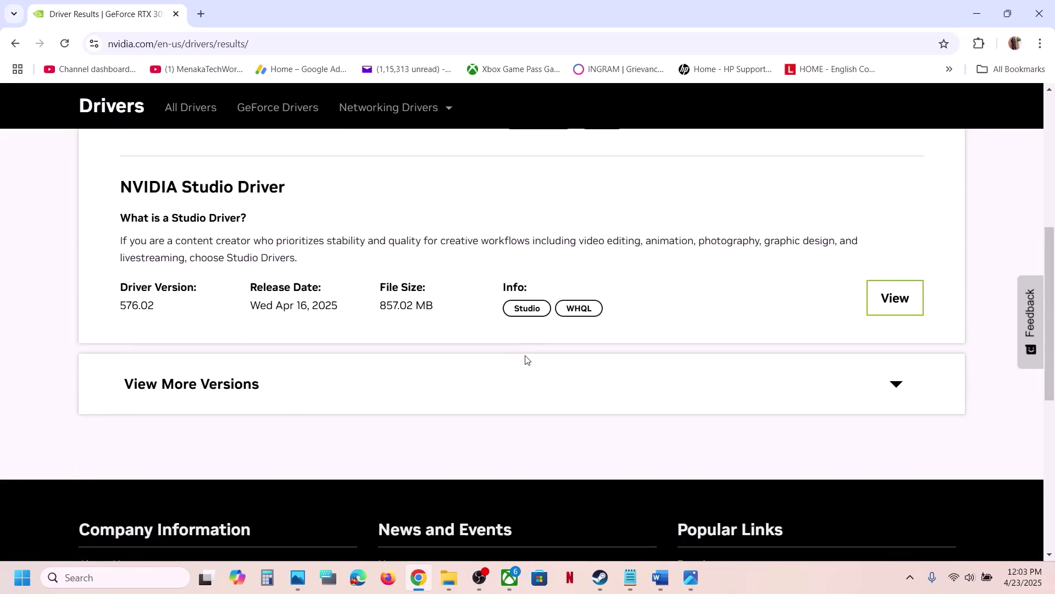
click(186, 390)
scroll(341, 337, down, 4)
scroll(341, 337, up, 10)
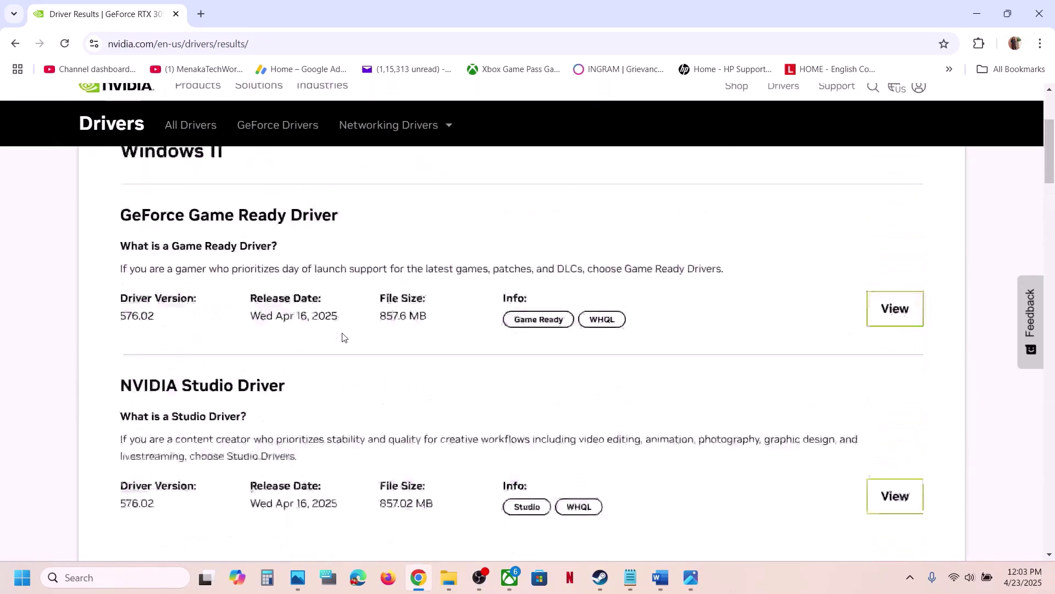
Examine the Game Ready driver versions, highlighting 576.02 and the older 572.83 and 572.70 as installation candidates.
scroll(330, 337, down, 3)
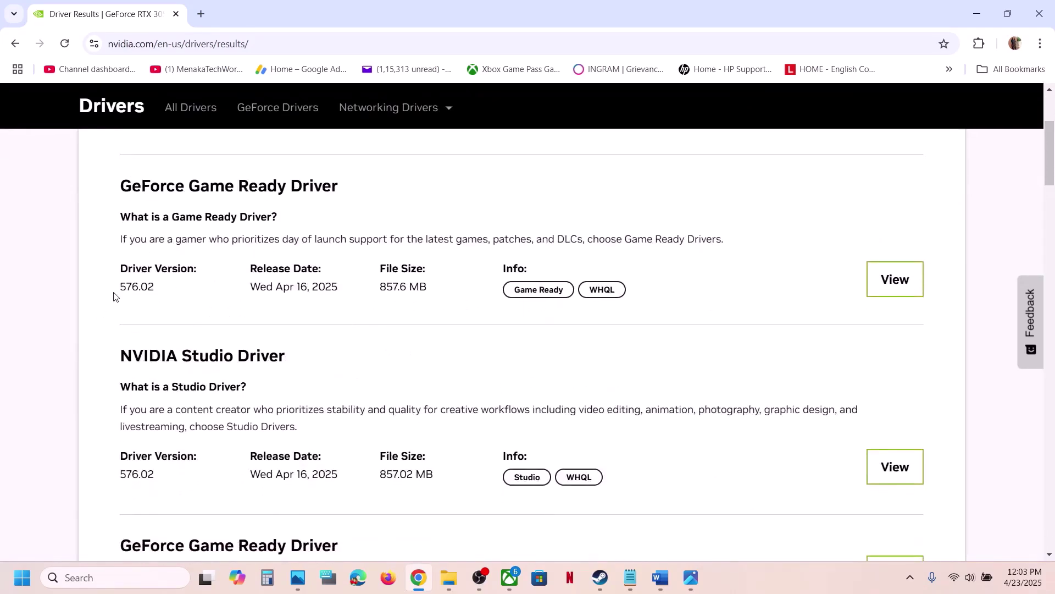
drag(113, 296, 157, 290)
scroll(197, 383, down, 2)
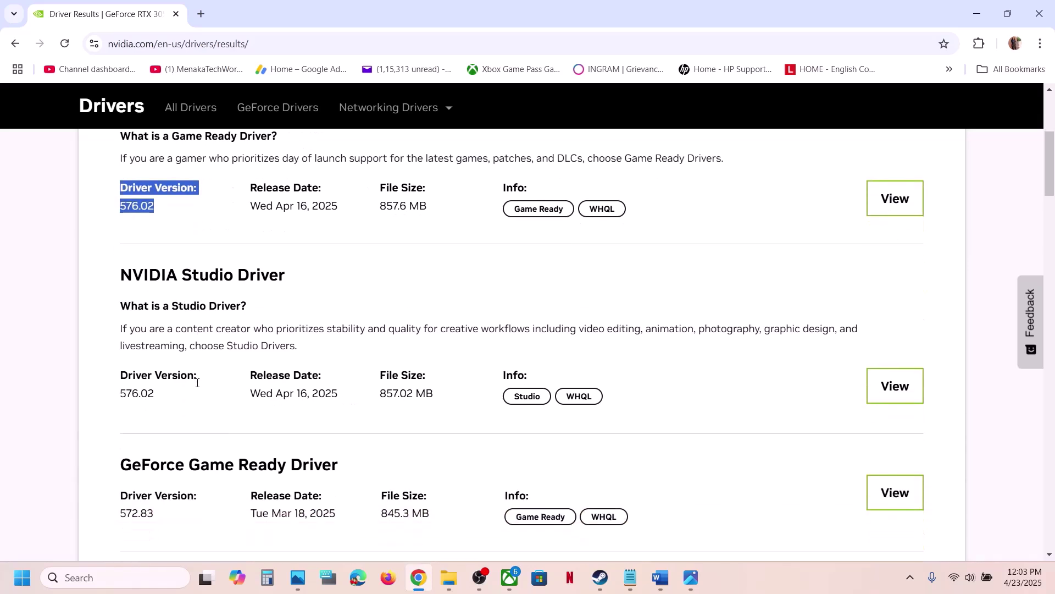
scroll(180, 390, down, 3)
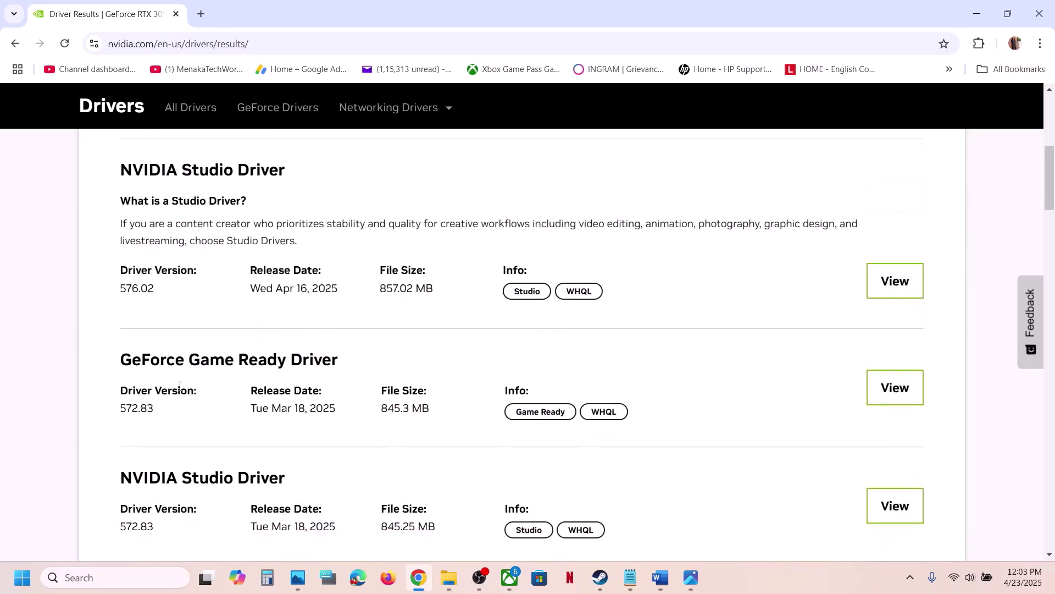
scroll(174, 379, down, 1)
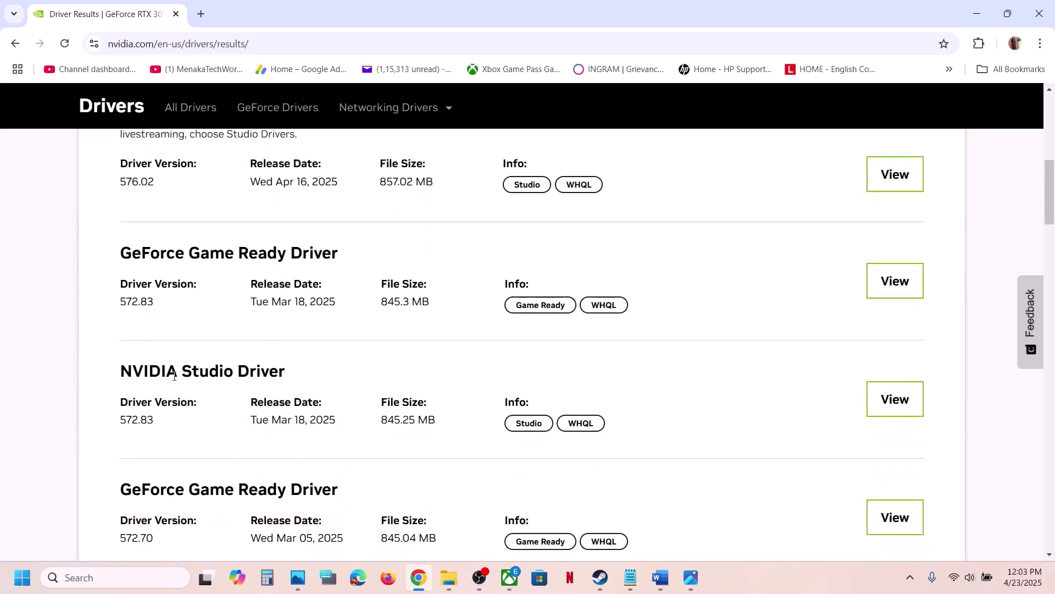
drag(121, 303, 163, 308)
scroll(161, 306, down, 3)
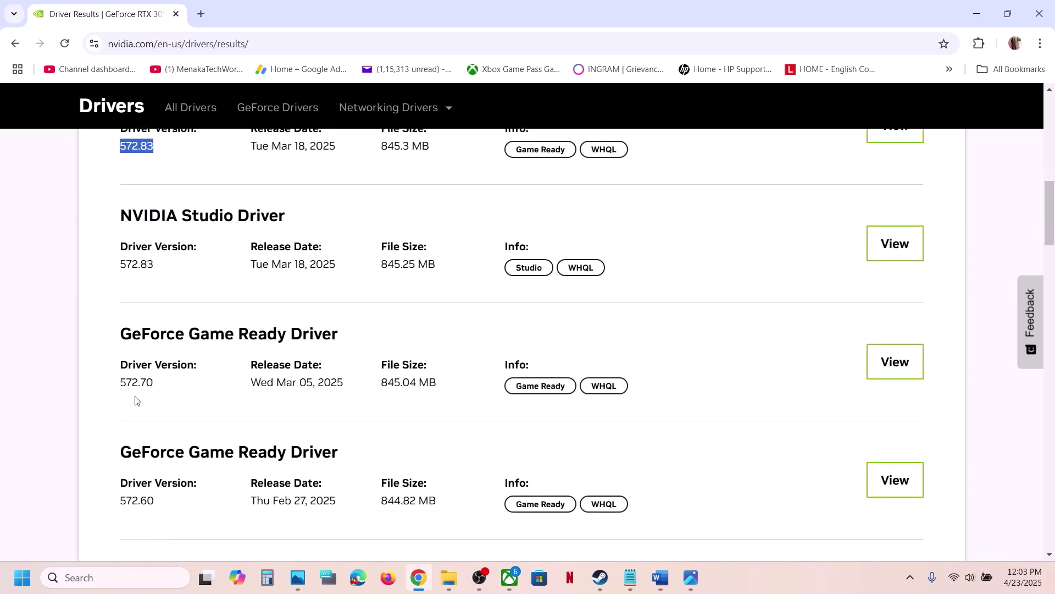
click(123, 386)
drag(123, 386, 161, 384)
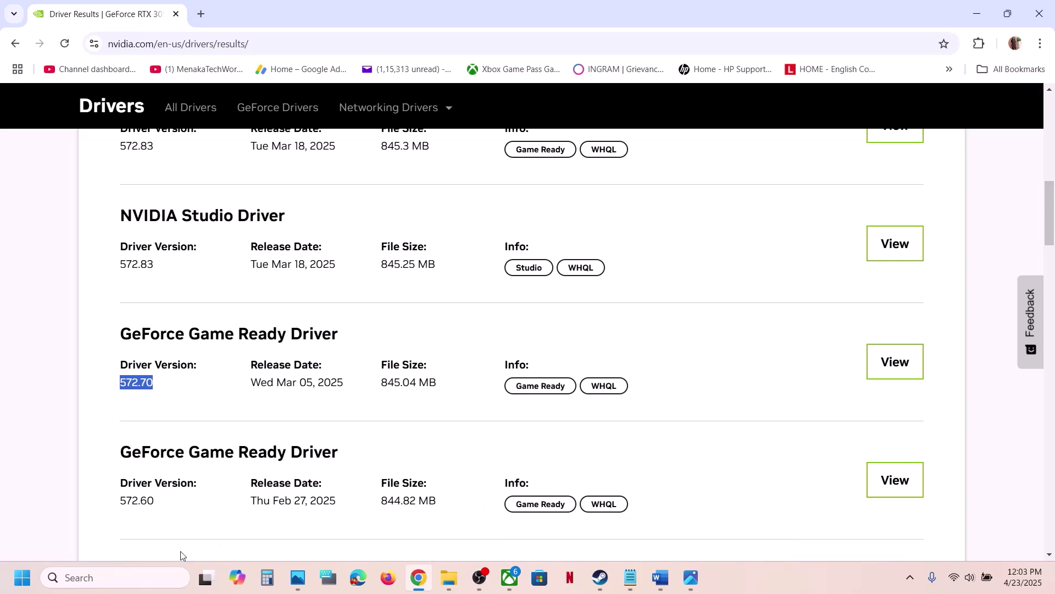
Search Windows for "graphics" and open the Graphics settings page.
click(134, 577)
text(graphi)
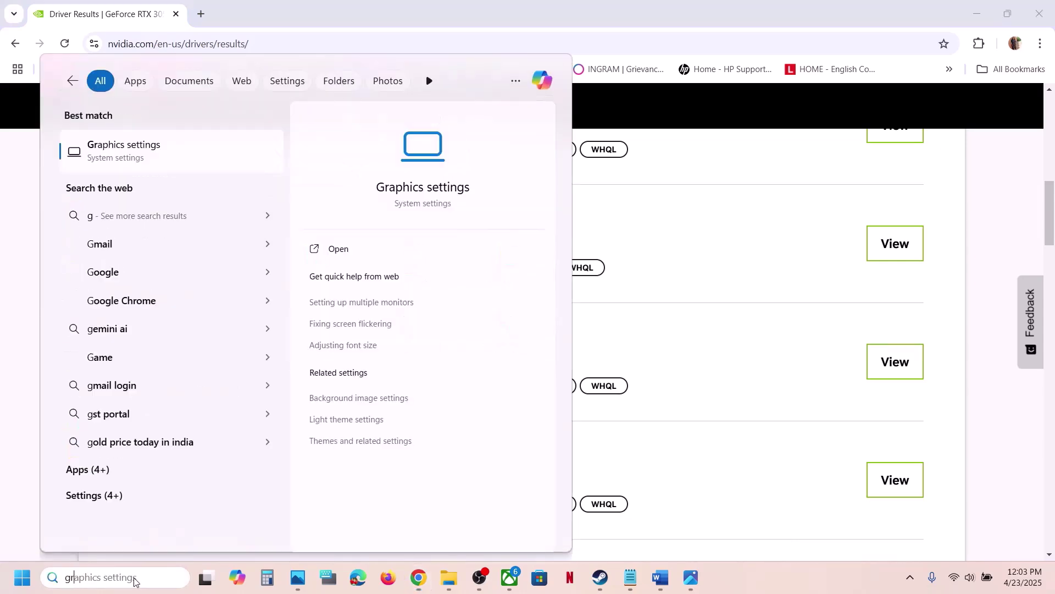
text(cs)
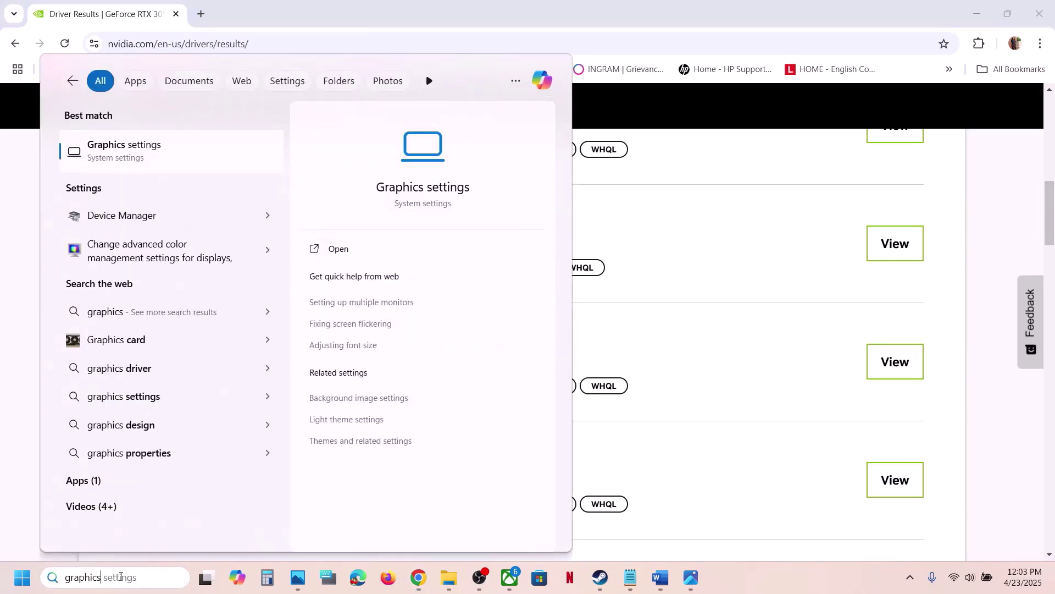
click(119, 164)
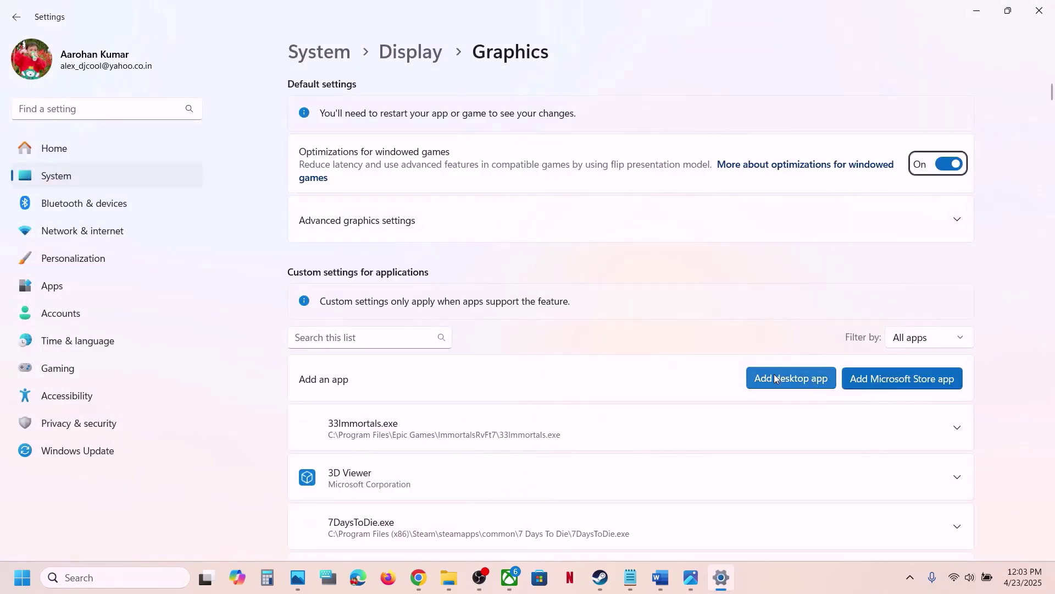
Add the OblivionRemastered application from Steam's common\Oblivion Remastered folder as a desktop app in the custom graphics list.
click(774, 374)
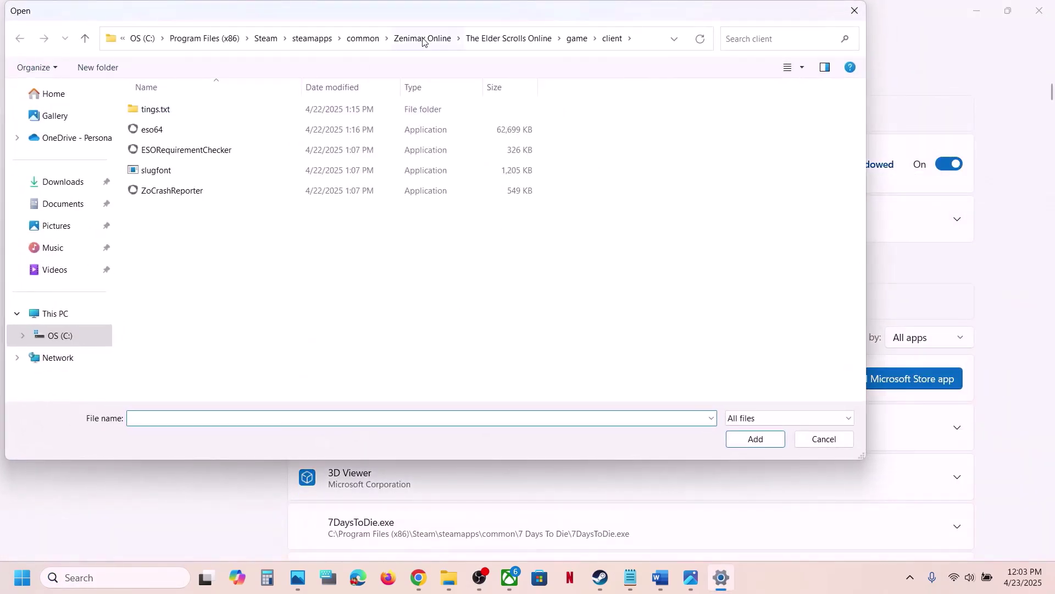
click(371, 42)
double_click(199, 150)
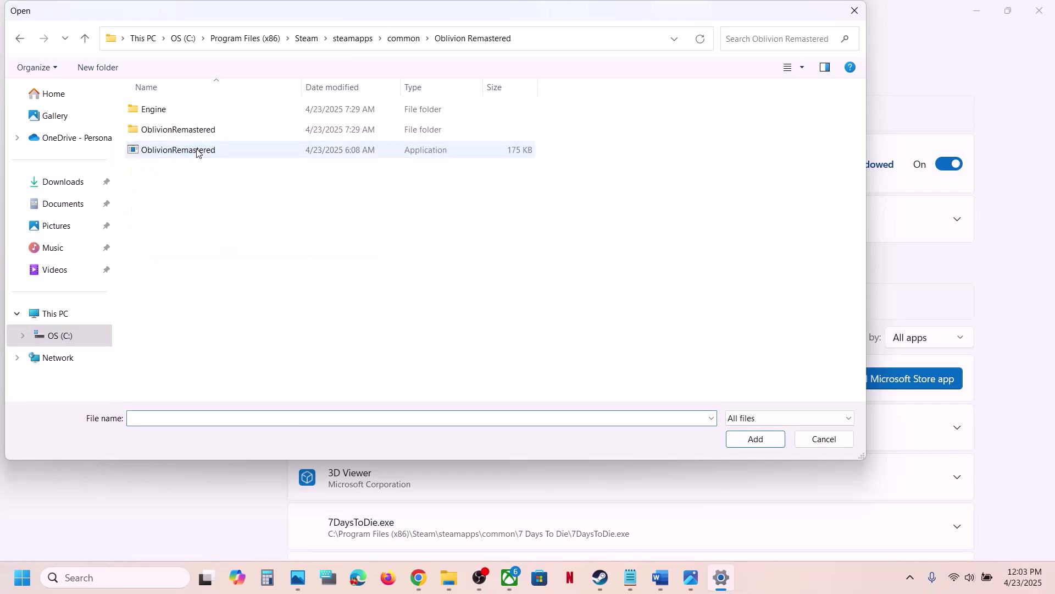
click(209, 157)
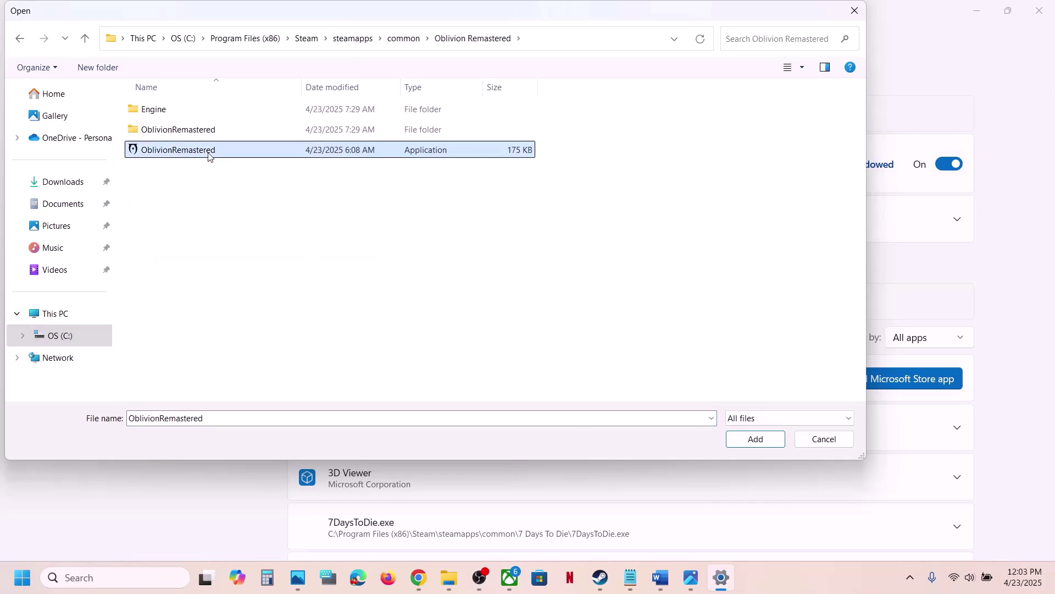
click(736, 448)
Set the GPU preference of the OblivionRemastered.exe entry to High Performance (NVIDIA GeForce RTX 3050 Laptop GPU).
scroll(514, 478, down, 10)
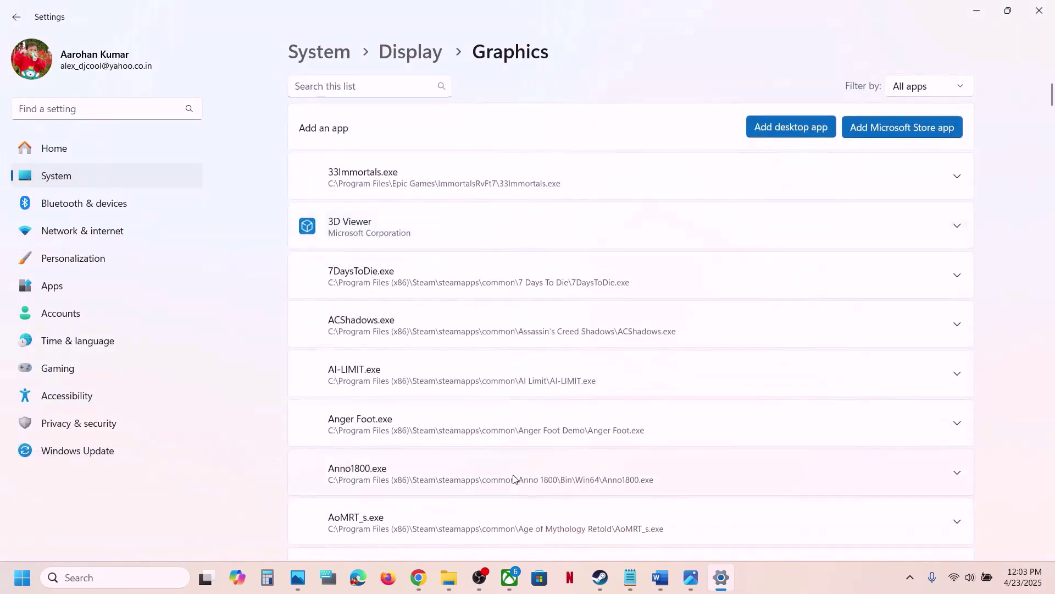
scroll(514, 479, down, 8)
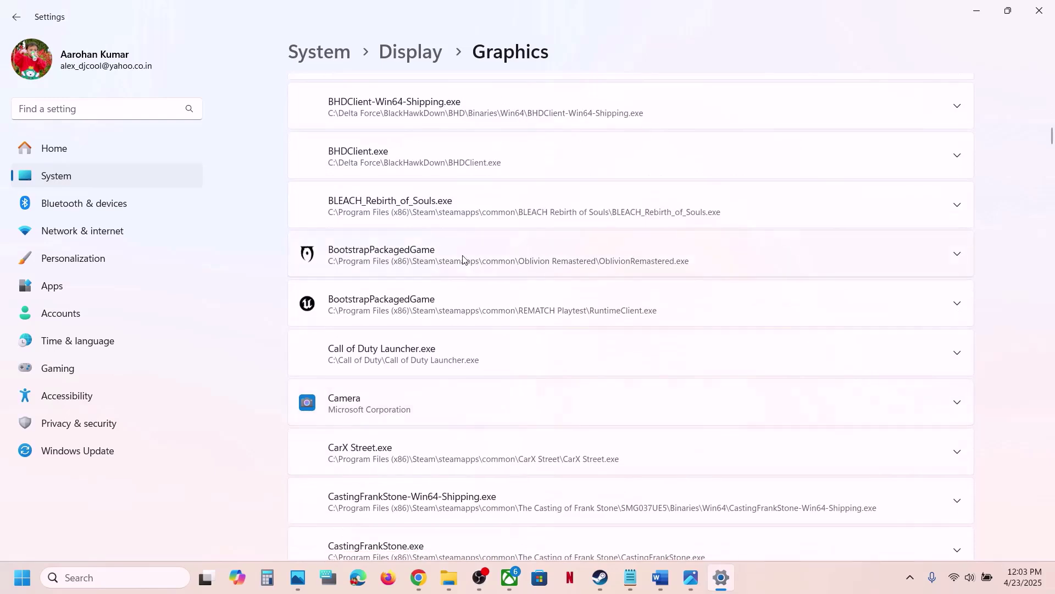
click(503, 257)
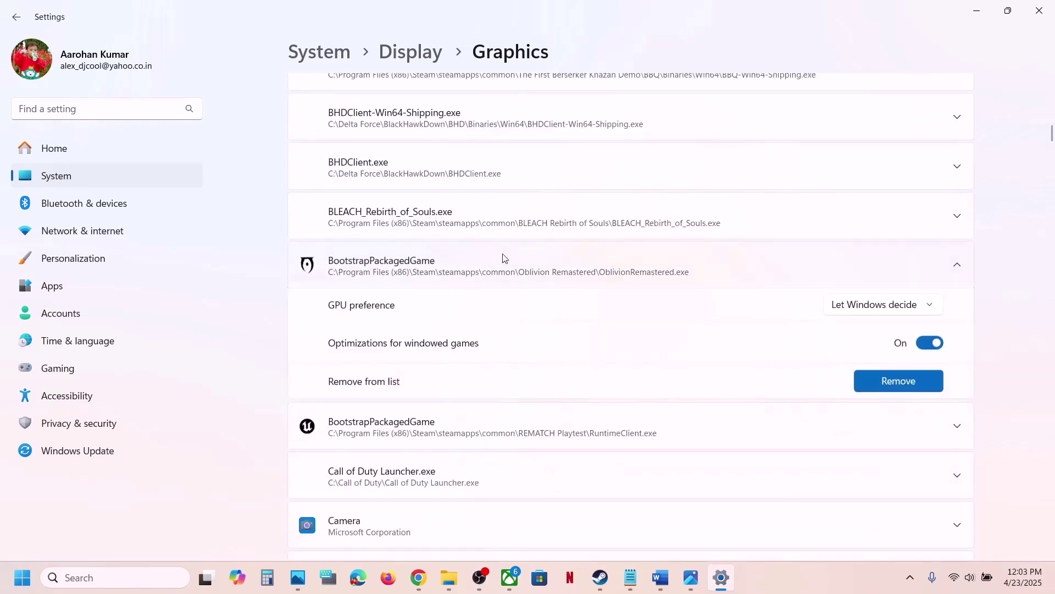
click(926, 306)
click(905, 358)
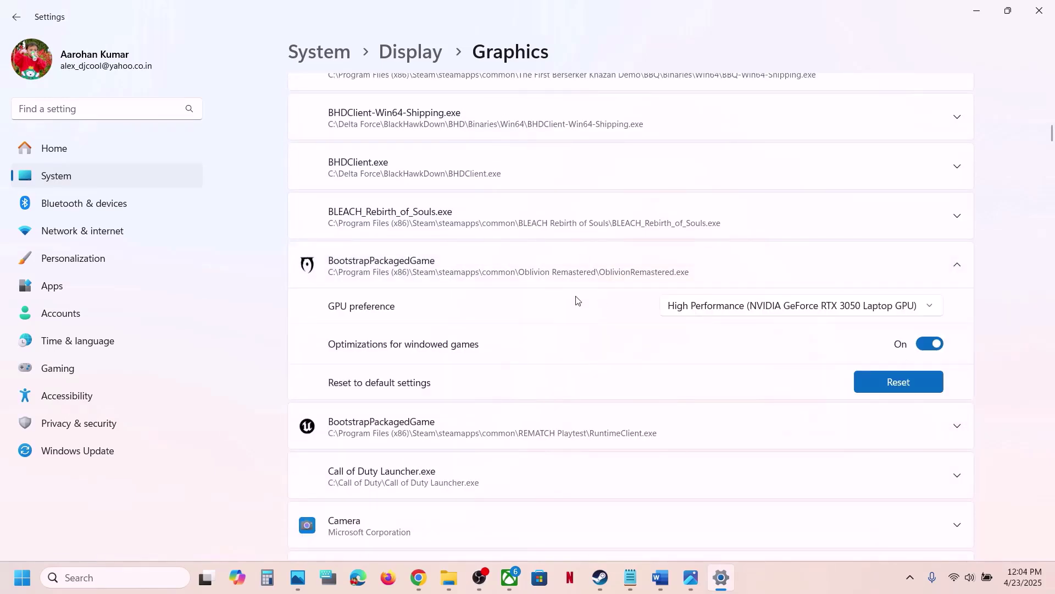
Add OblivionRemastered-Win64-Shipping from the game's OblivionRemastered\Binaries\Win64 folder as another desktop app.
scroll(576, 300, up, 15)
scroll(762, 363, down, 1)
click(774, 391)
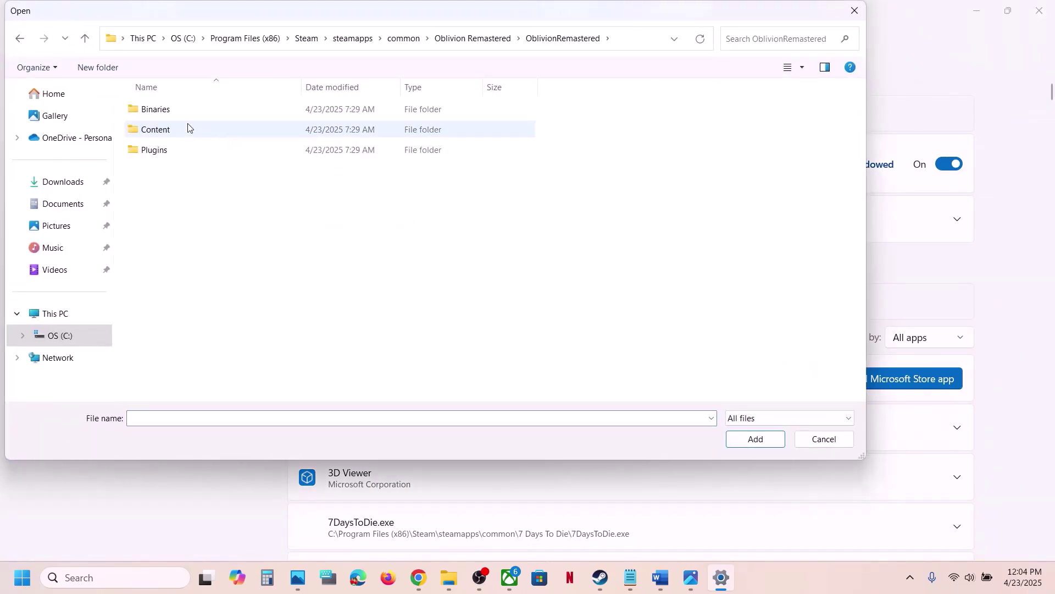
double_click(169, 111)
double_click(169, 111)
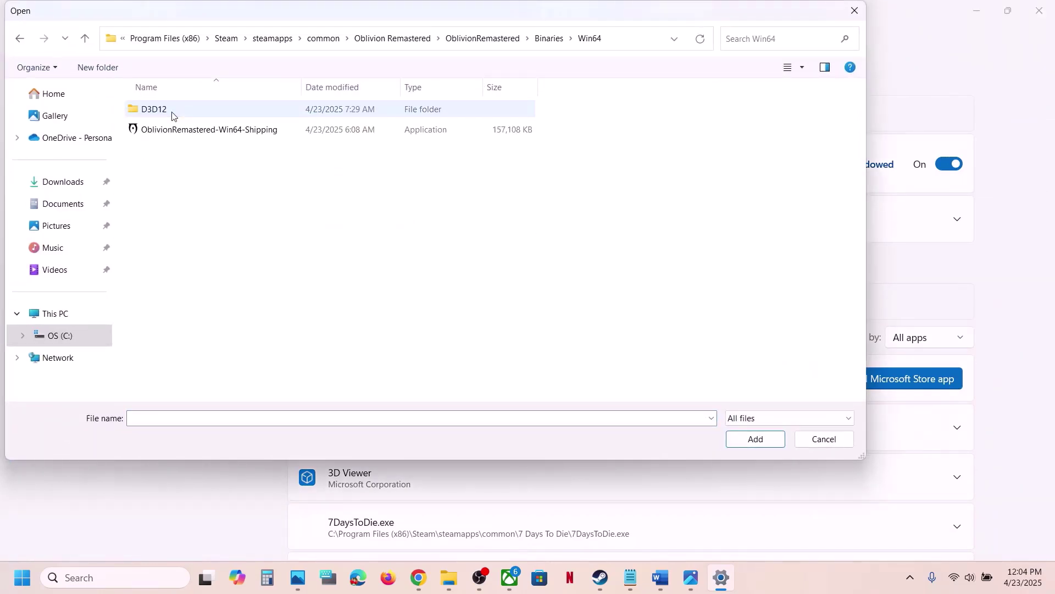
click(196, 132)
click(740, 439)
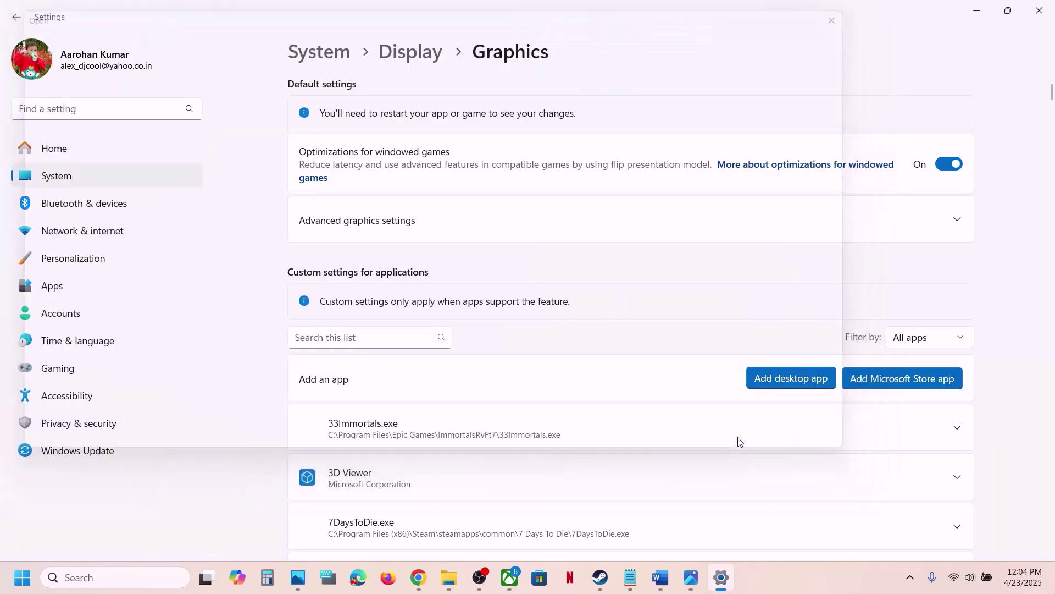
Set the OblivionRemastered-Win64-Shipping.exe GPU preference to High Performance (NVIDIA GeForce RTX 3050 Laptop GPU) and close Settings.
scroll(520, 444, down, 2)
scroll(522, 447, down, 20)
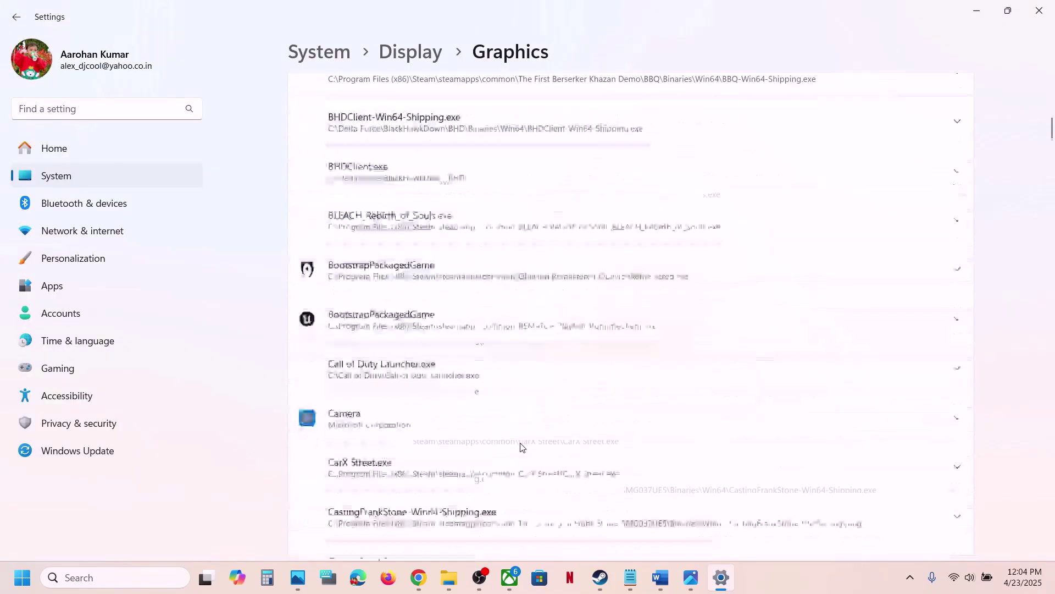
scroll(522, 447, down, 20)
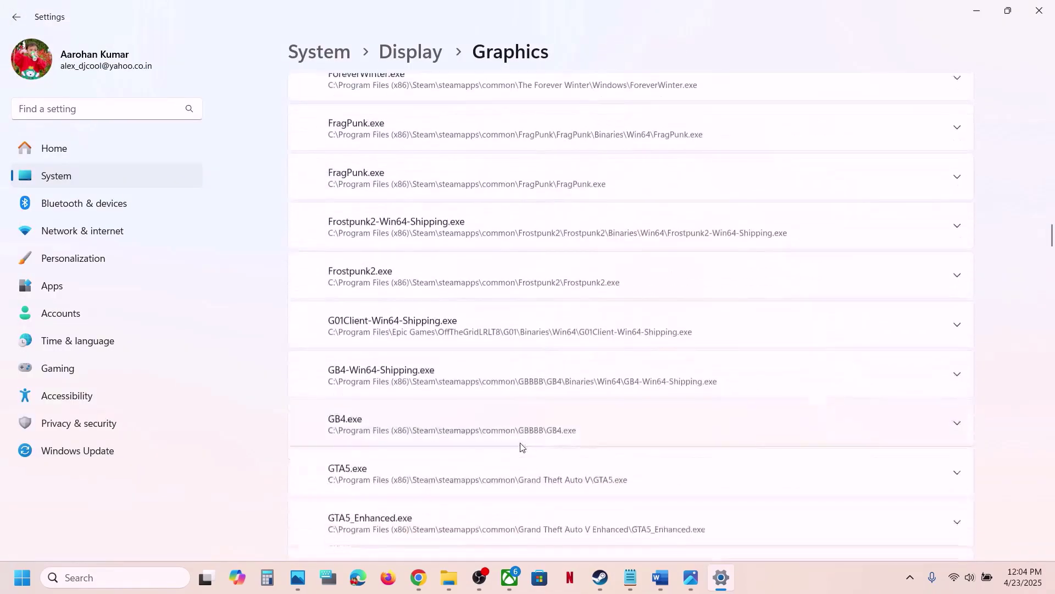
scroll(522, 446, down, 20)
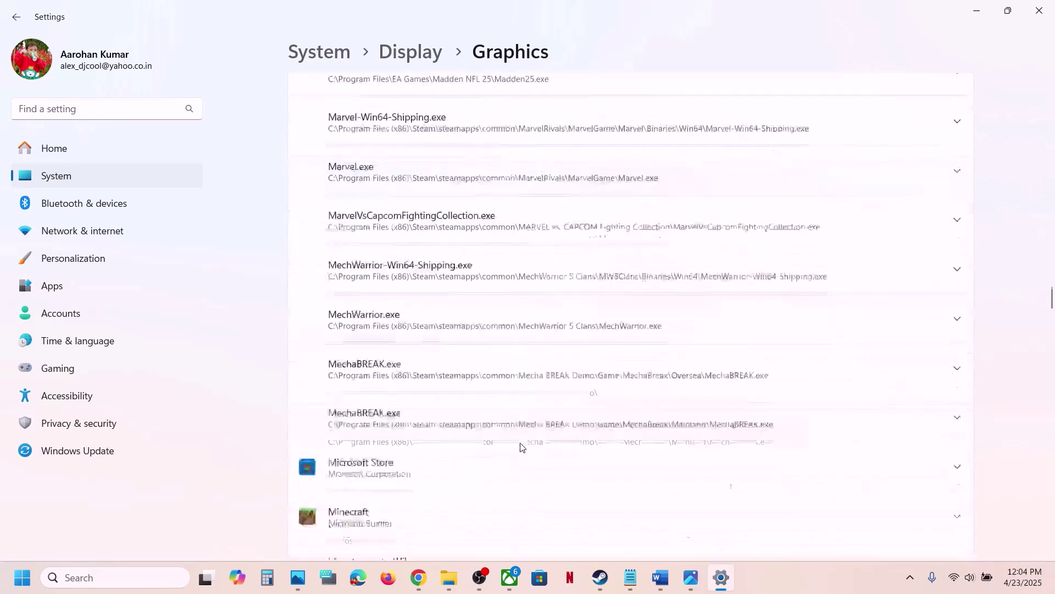
scroll(522, 446, down, 2)
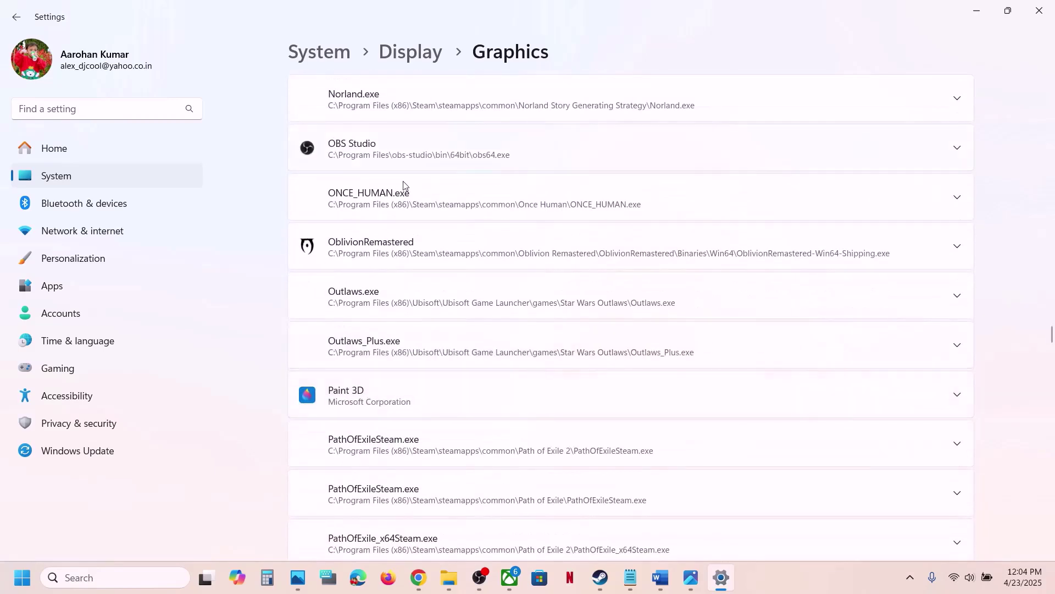
click(409, 253)
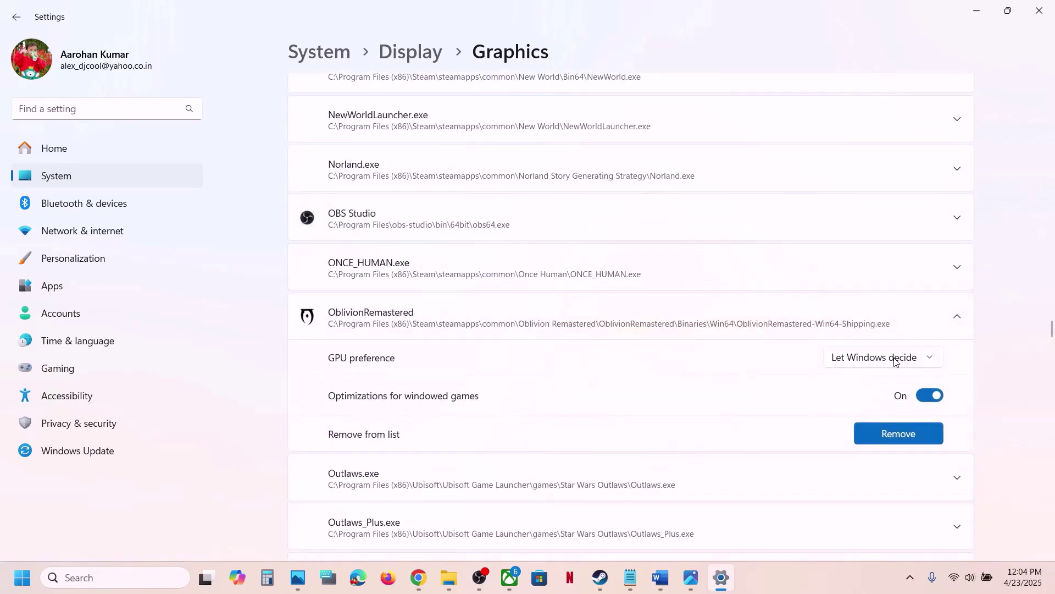
click(890, 357)
click(934, 408)
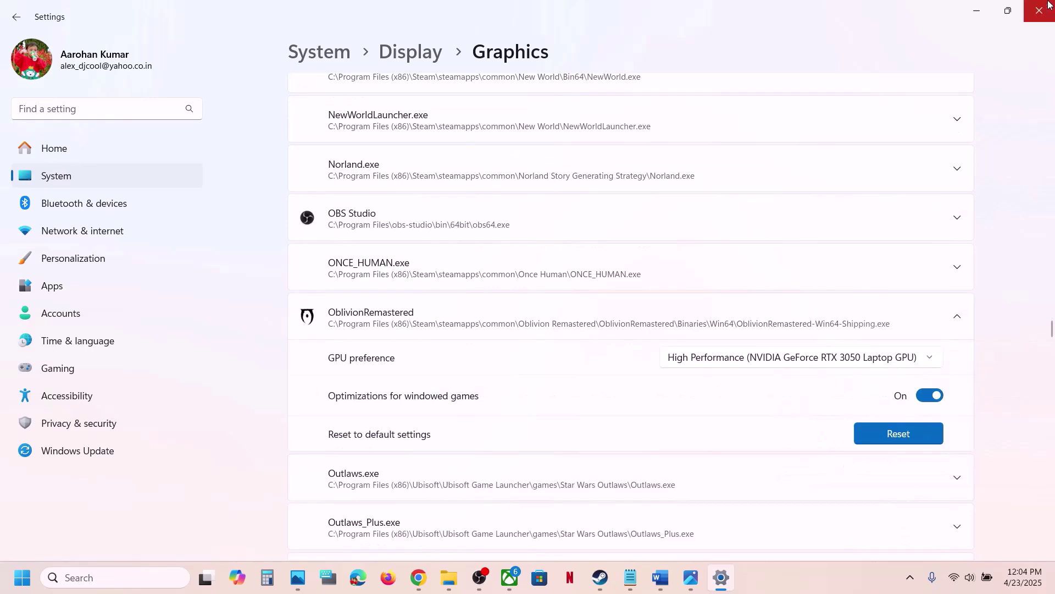
click(1039, 11)
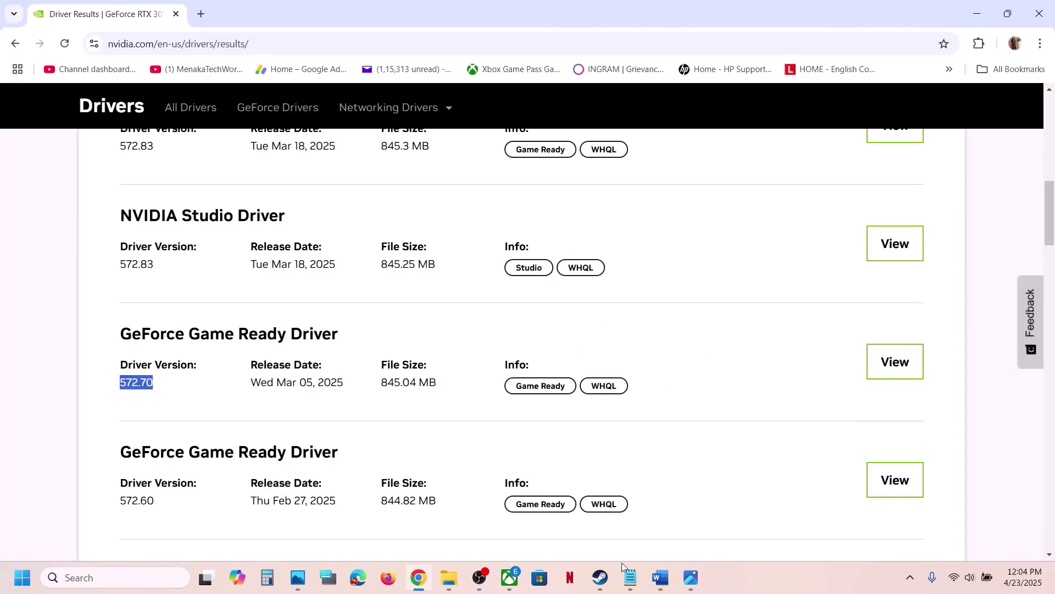
Switch to the Word notes and highlight the Step 9 heading text "Increase Virtual Memory".
click(658, 578)
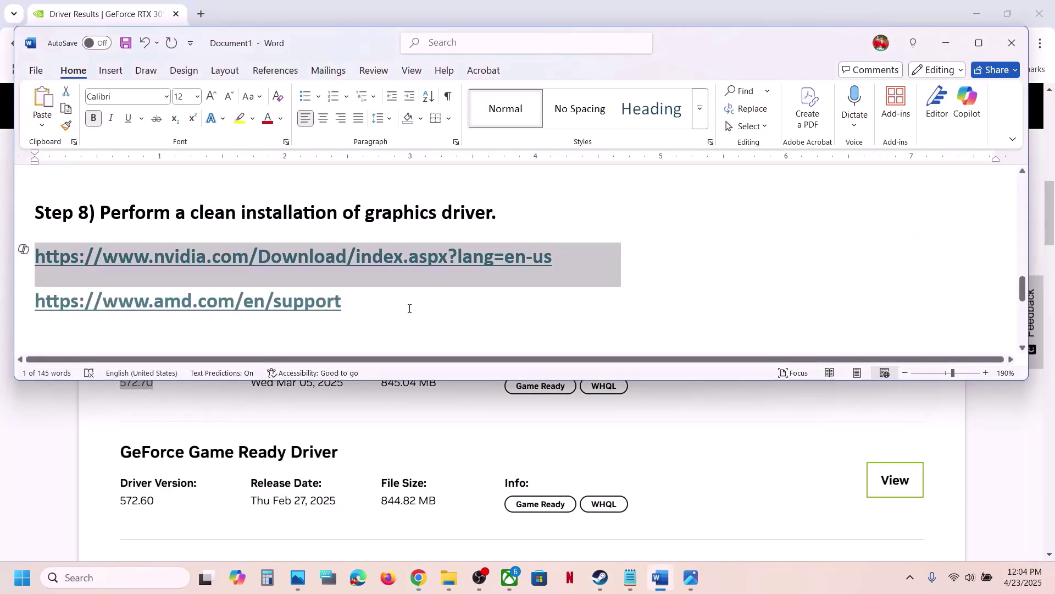
scroll(408, 306, down, 5)
scroll(408, 307, up, 3)
scroll(409, 307, down, 3)
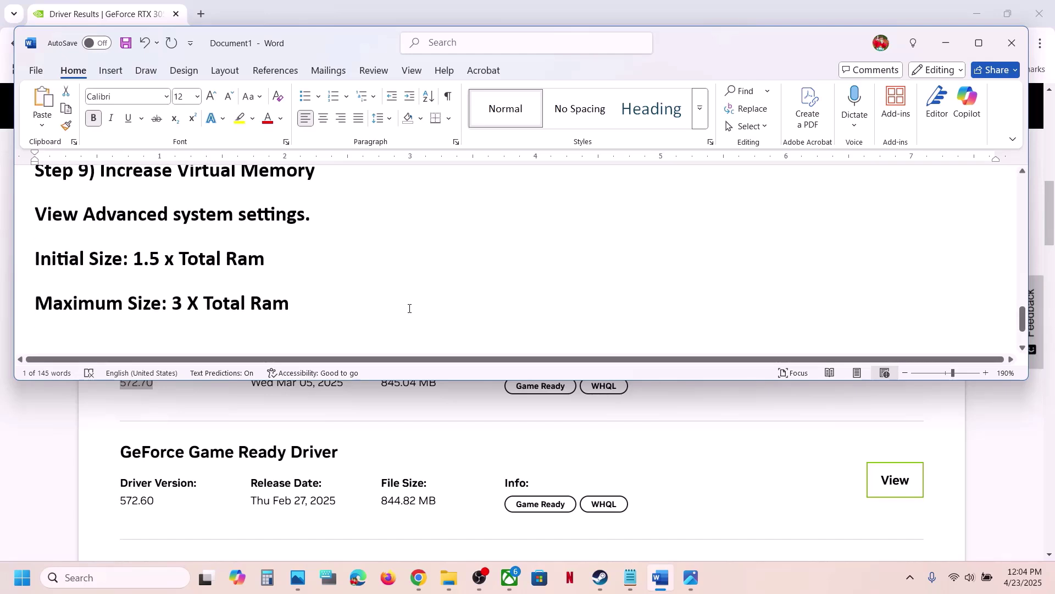
scroll(410, 306, up, 1)
drag(101, 208, 317, 207)
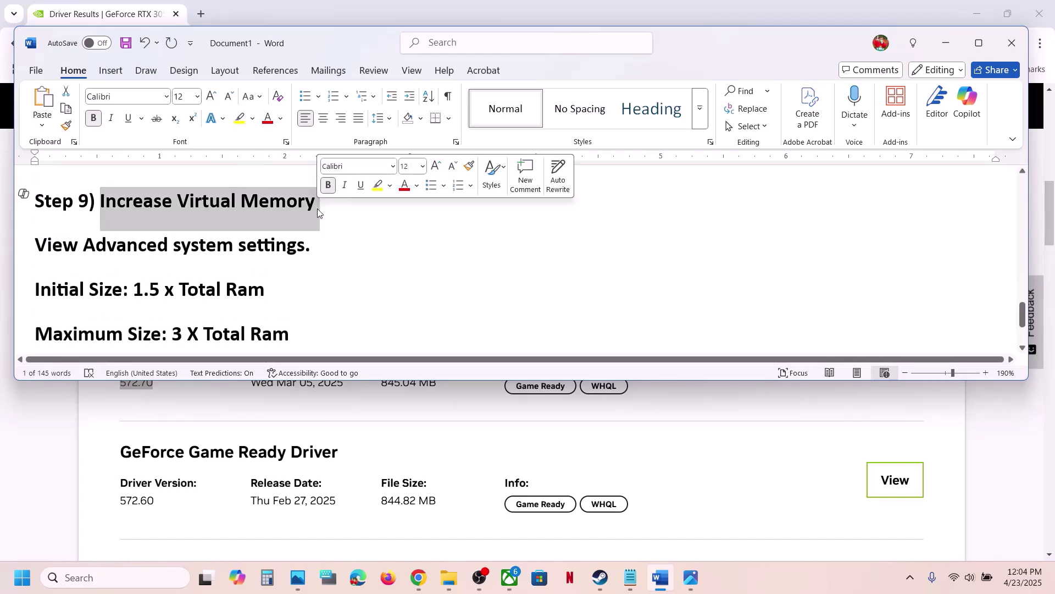
click(740, 571)
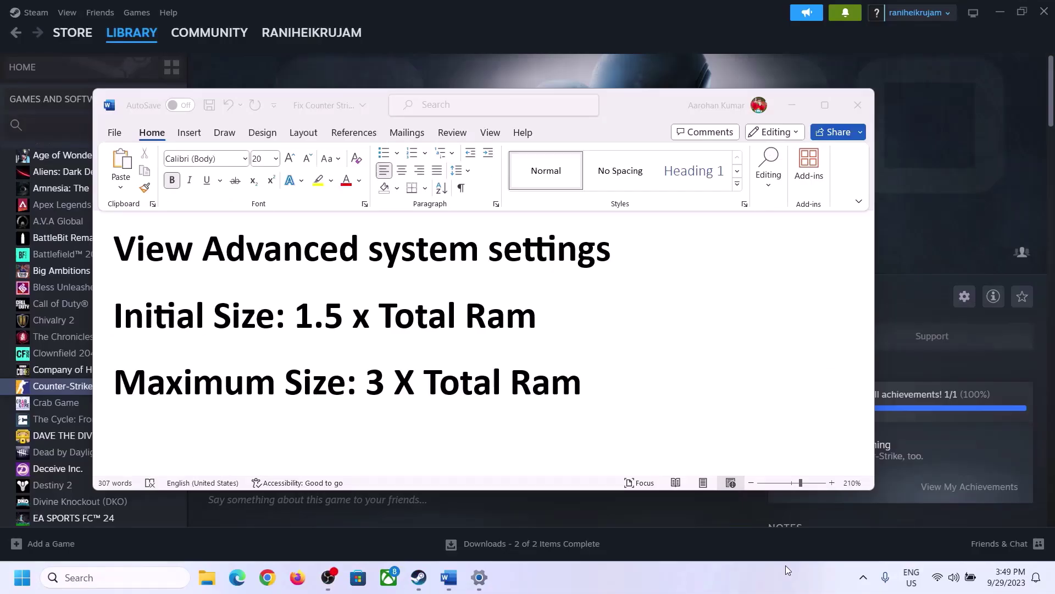
Copy "View Advanced system settings" from the Word notes, search Windows for it, and open the matching Control panel result.
click(129, 254)
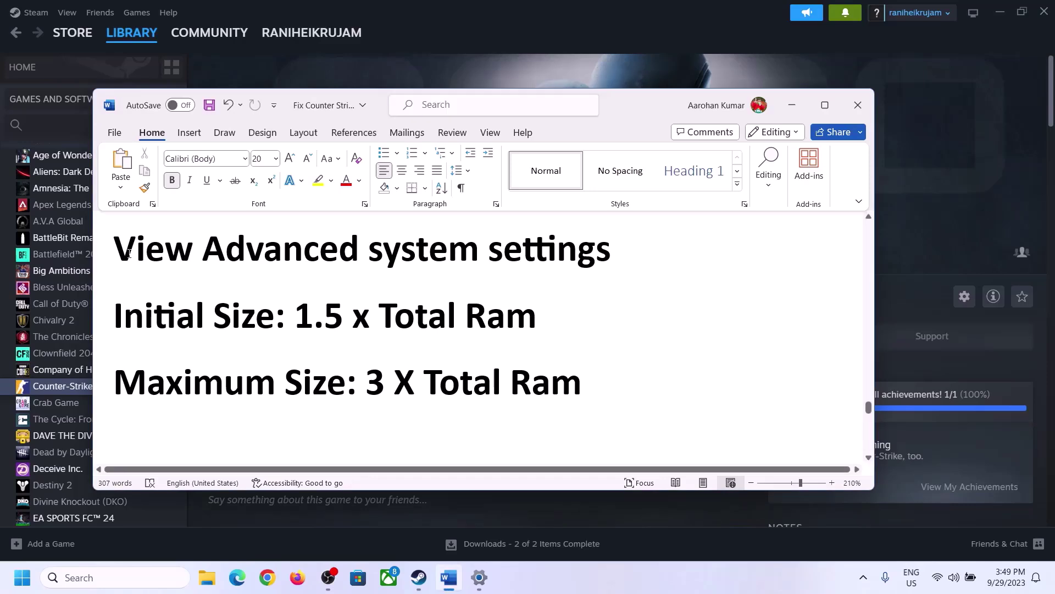
drag(137, 256, 587, 261)
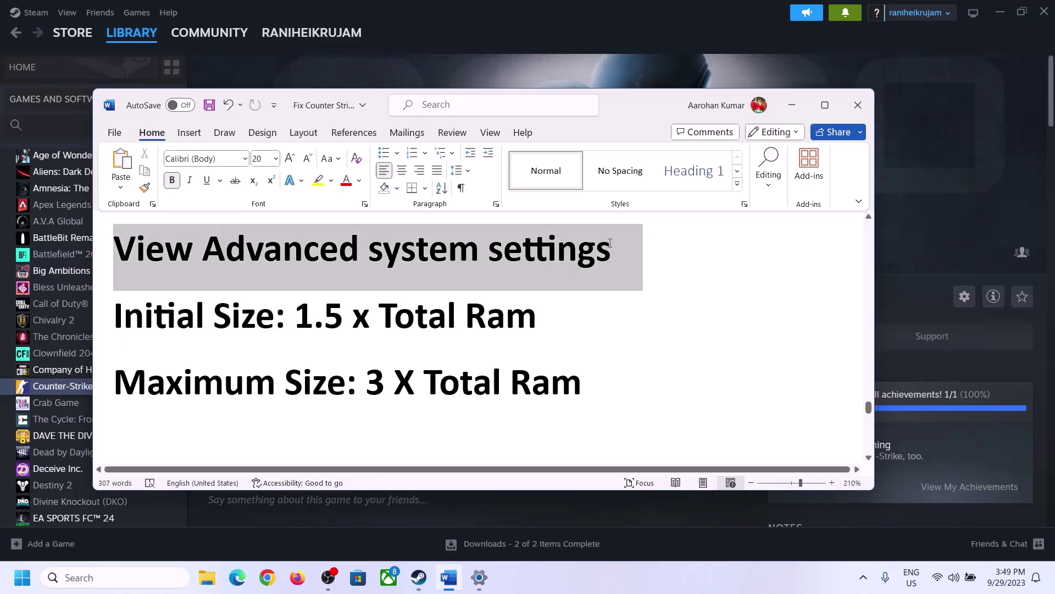
key(ctrl+c)
click(126, 577)
key(ctrl+v)
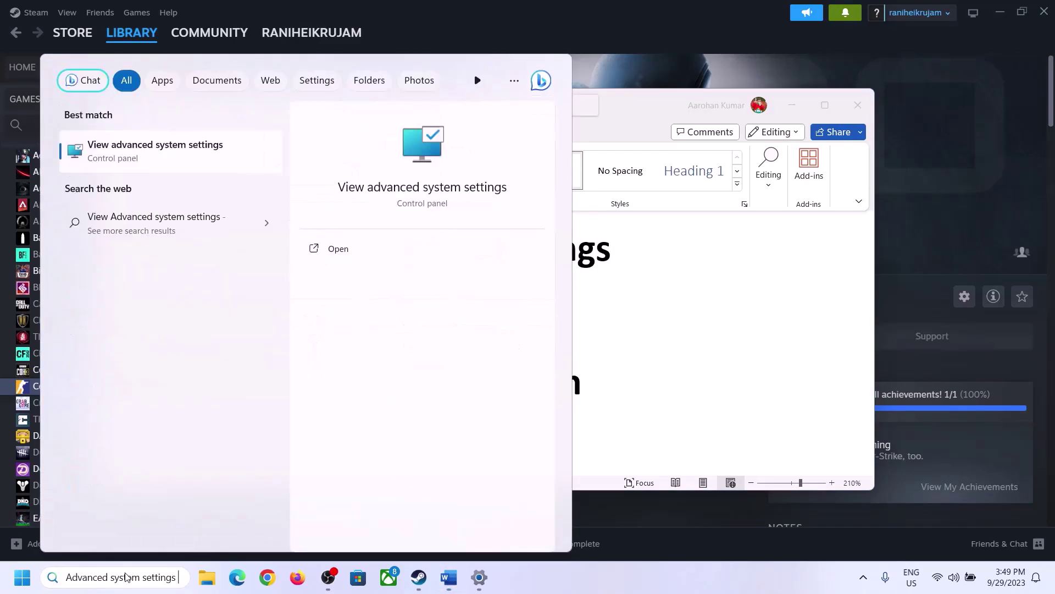
click(148, 159)
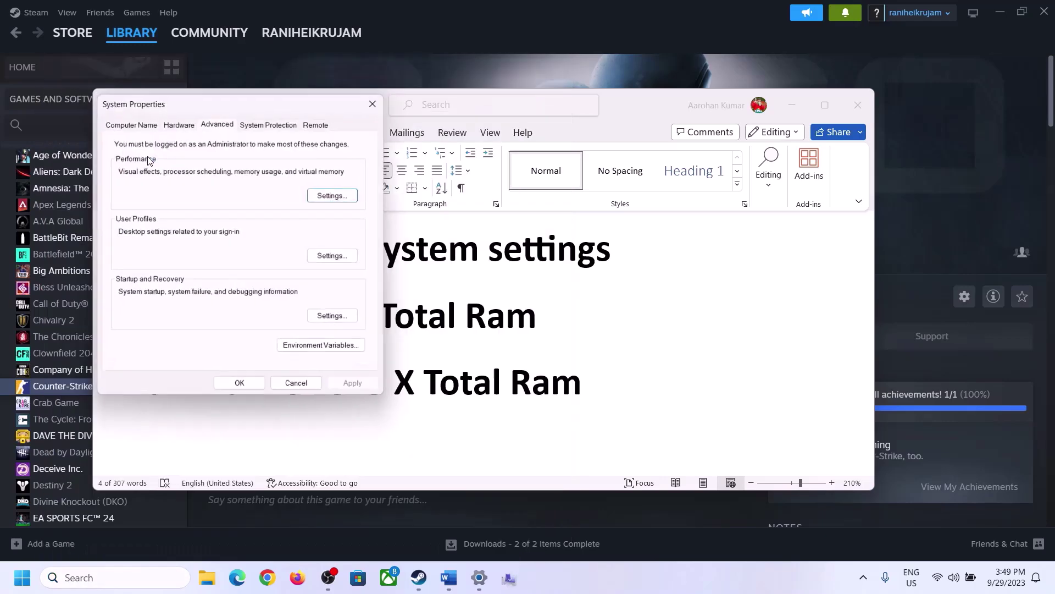
Move the System Properties window aside and open the Virtual Memory dialog through the advanced performance options.
drag(220, 106, 466, 184)
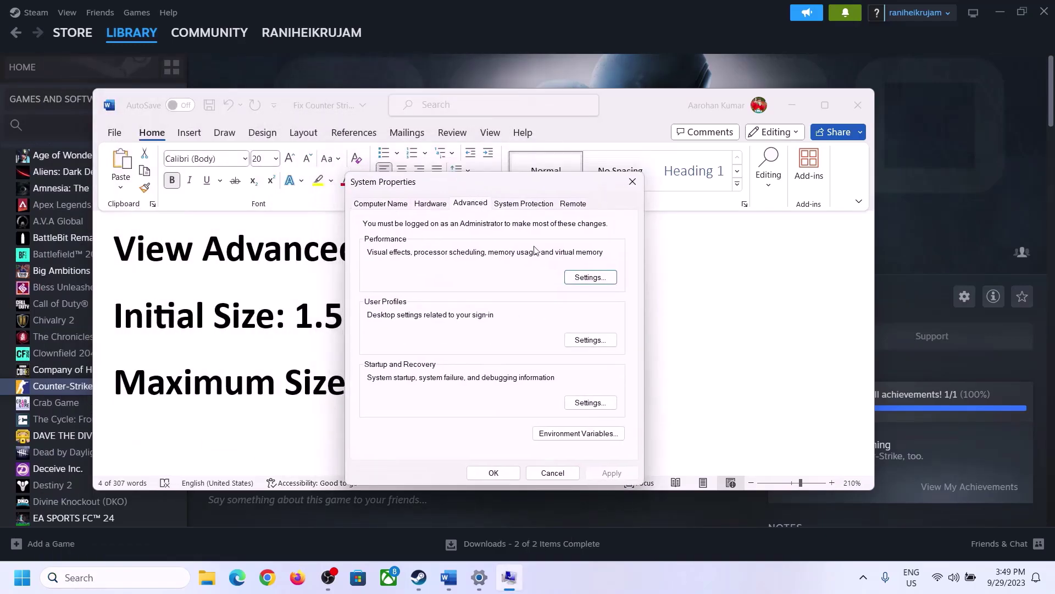
click(591, 278)
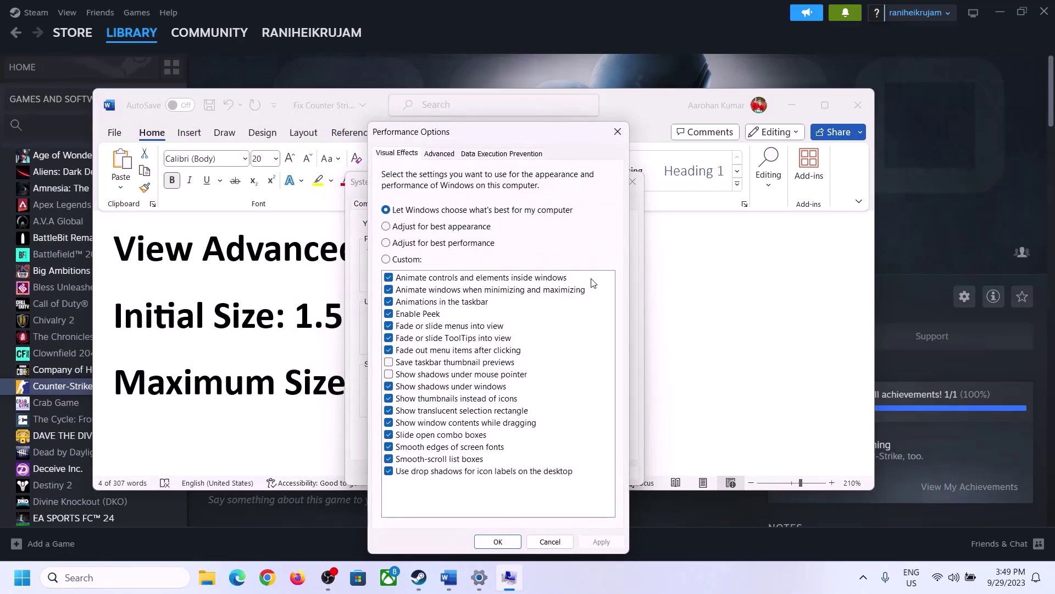
click(443, 154)
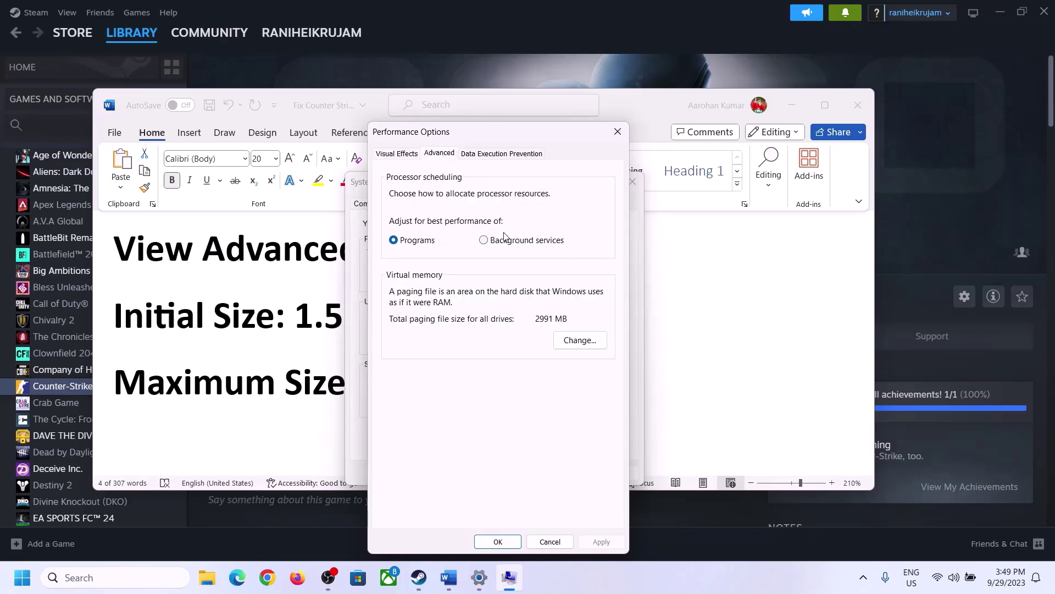
click(584, 341)
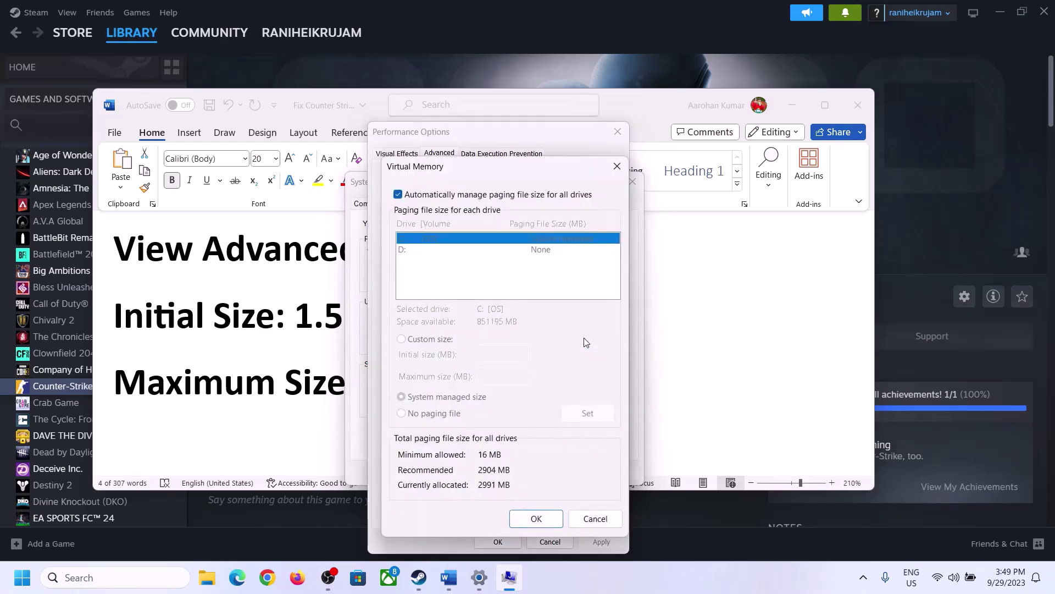
Disable automatic paging file management and choose a custom size for drive C:, ready for an initial size entry.
click(398, 194)
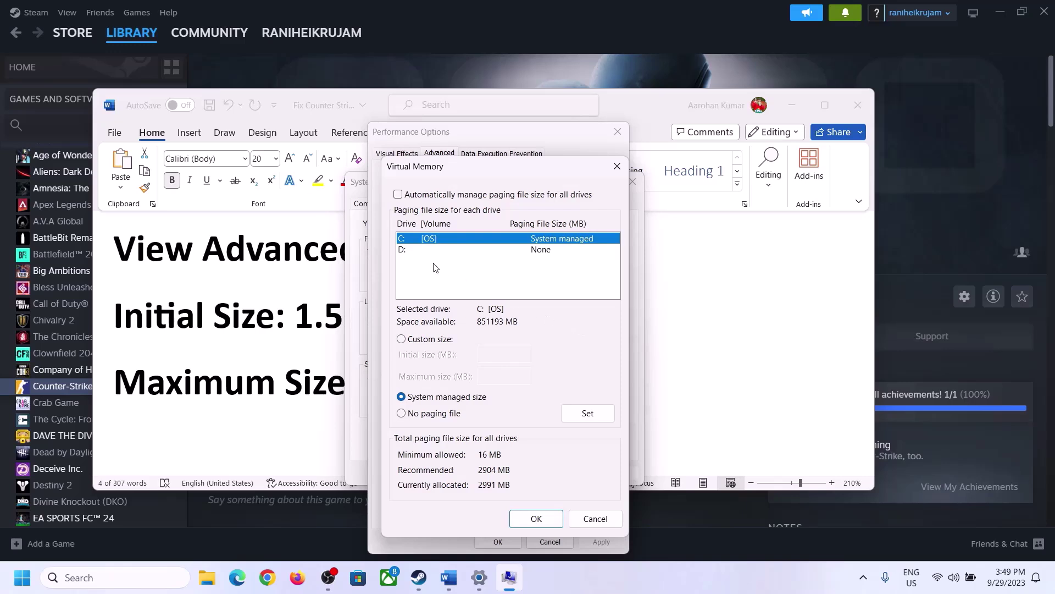
click(402, 340)
click(506, 354)
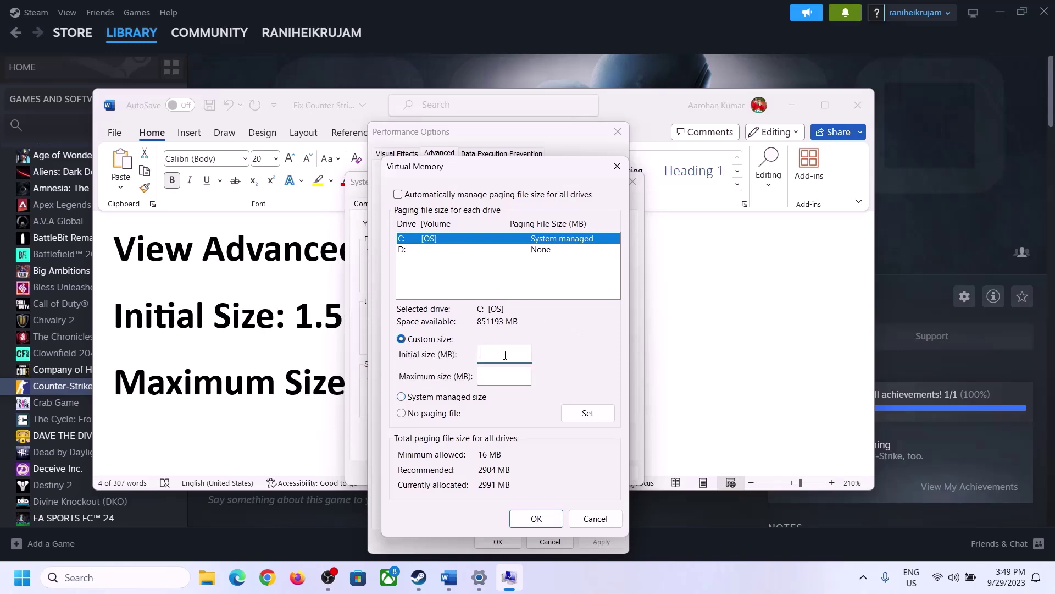
Highlight the initial size formula "1.5 x Total Ram" in the Word notes.
click(303, 316)
drag(302, 315, 488, 324)
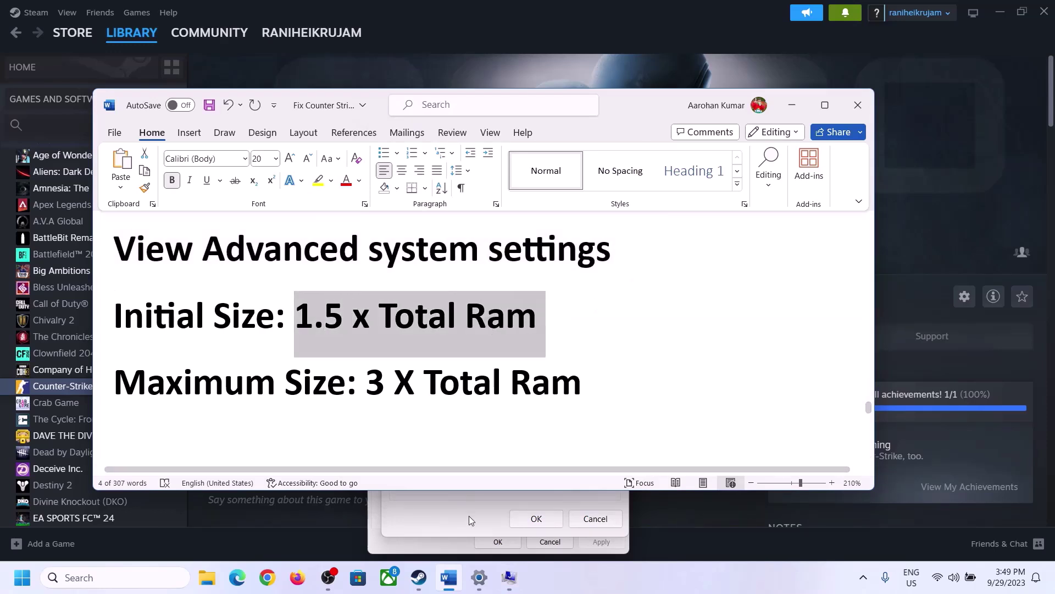
Open the System About page in Windows Settings and highlight the installed RAM figure in the device specifications.
click(480, 578)
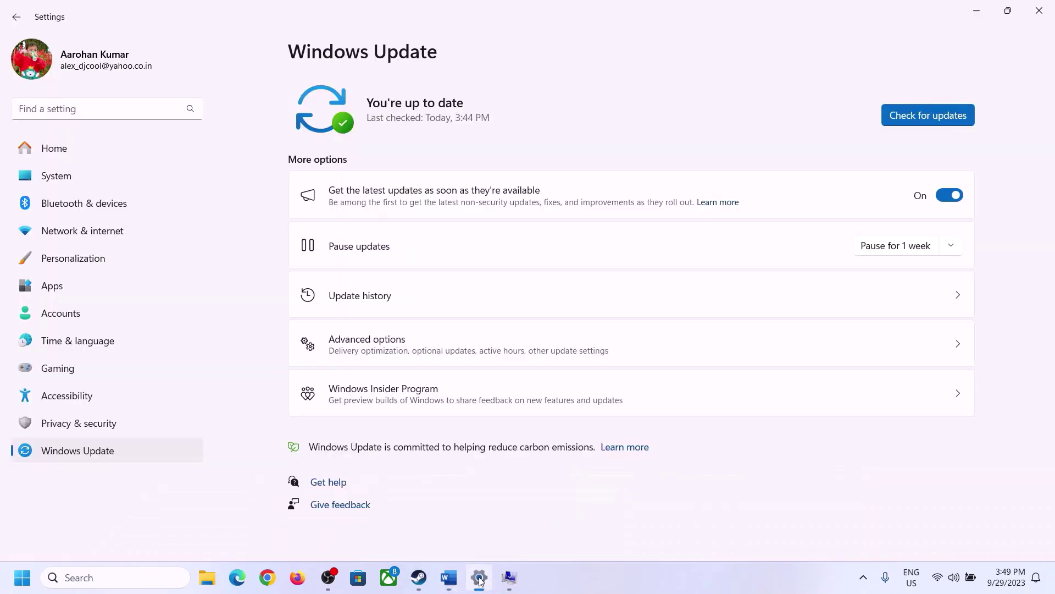
click(55, 176)
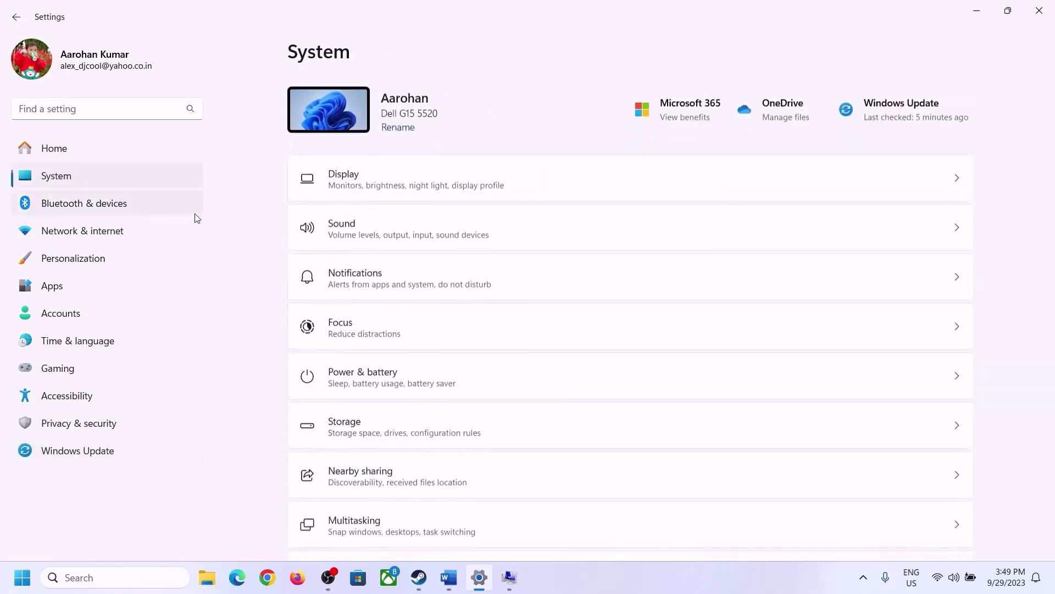
scroll(388, 396, down, 5)
scroll(388, 395, down, 3)
click(348, 520)
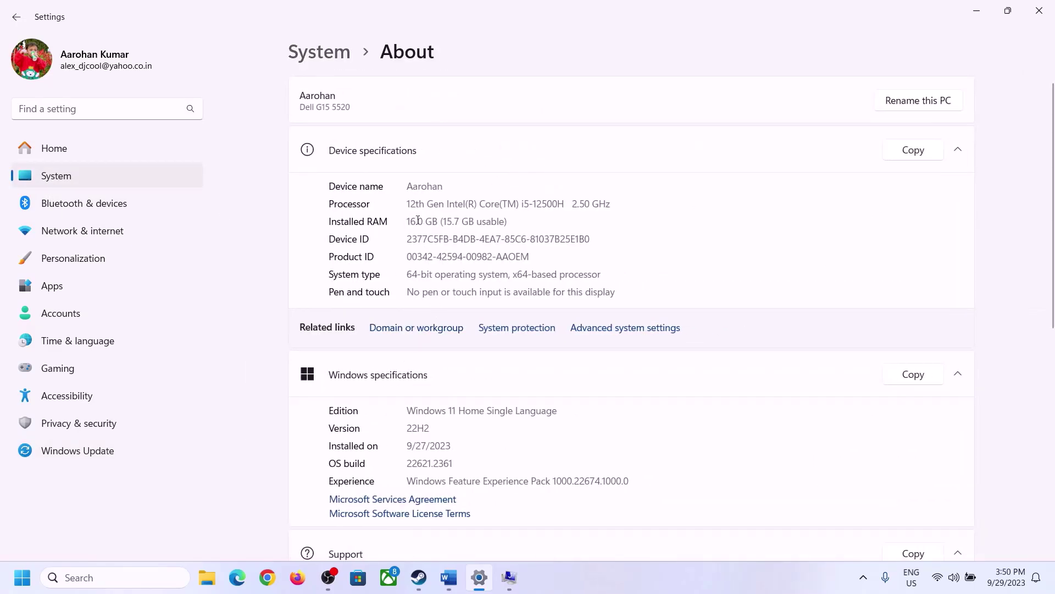
drag(418, 220, 405, 221)
click(415, 221)
drag(416, 220, 404, 221)
Launch Calculator with the Run command "calc" and place it beside the Virtual Memory dialog, over the Word notes with the size formulas.
click(509, 577)
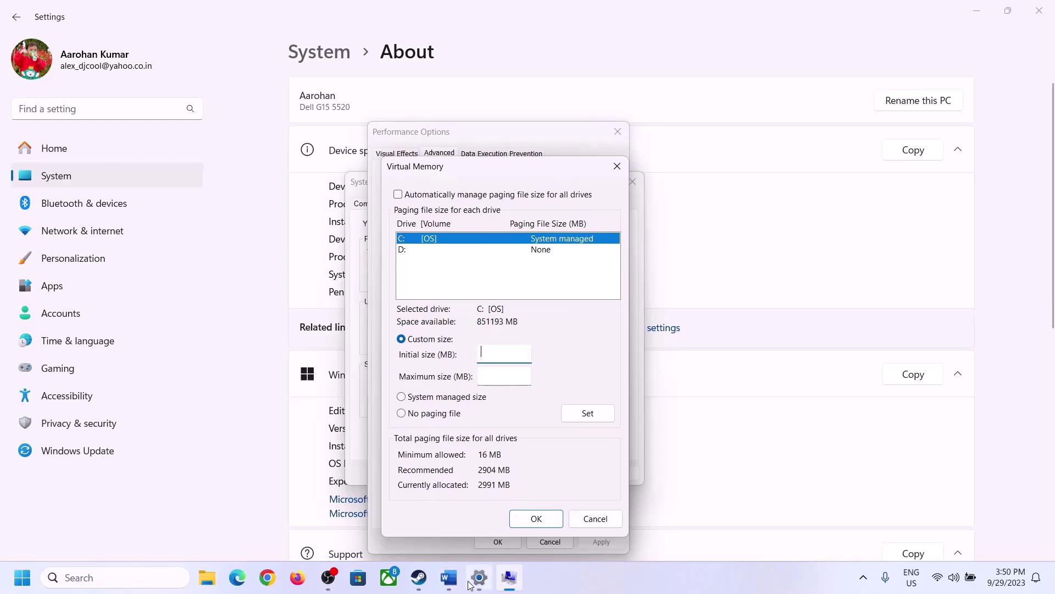
key(super+r)
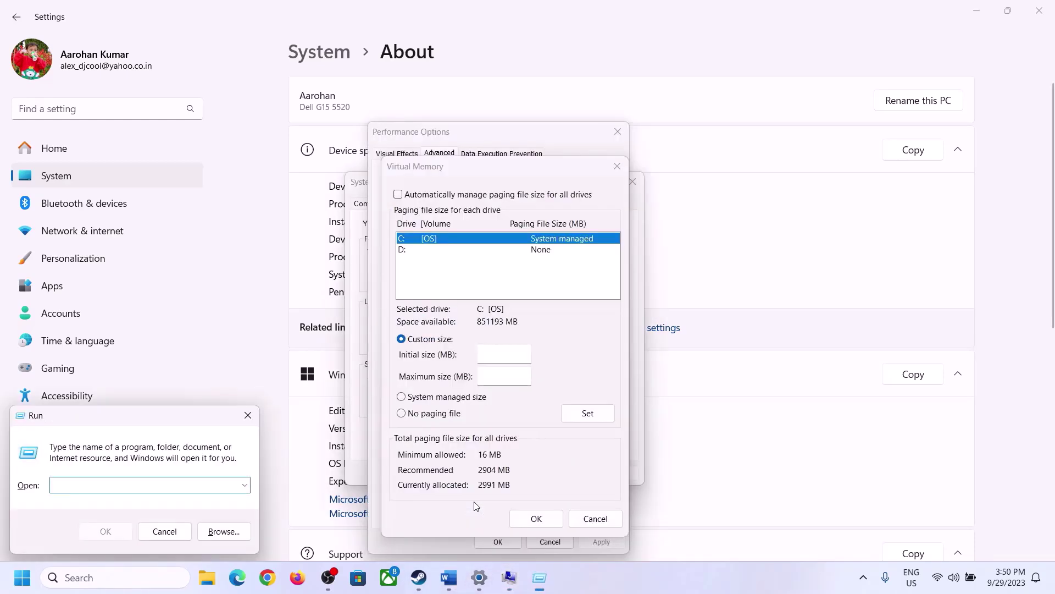
text(calc)
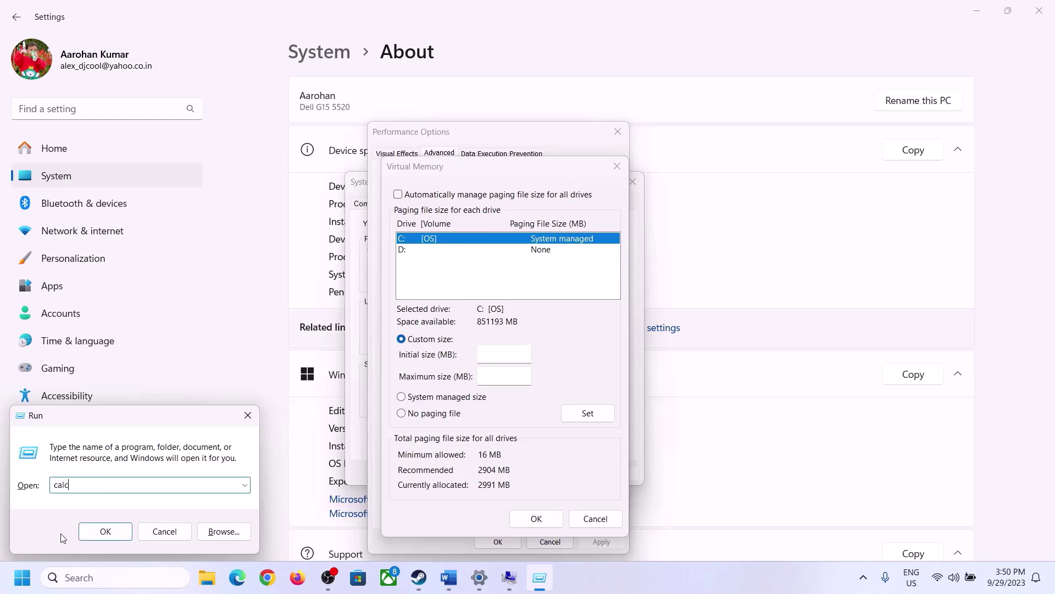
click(106, 530)
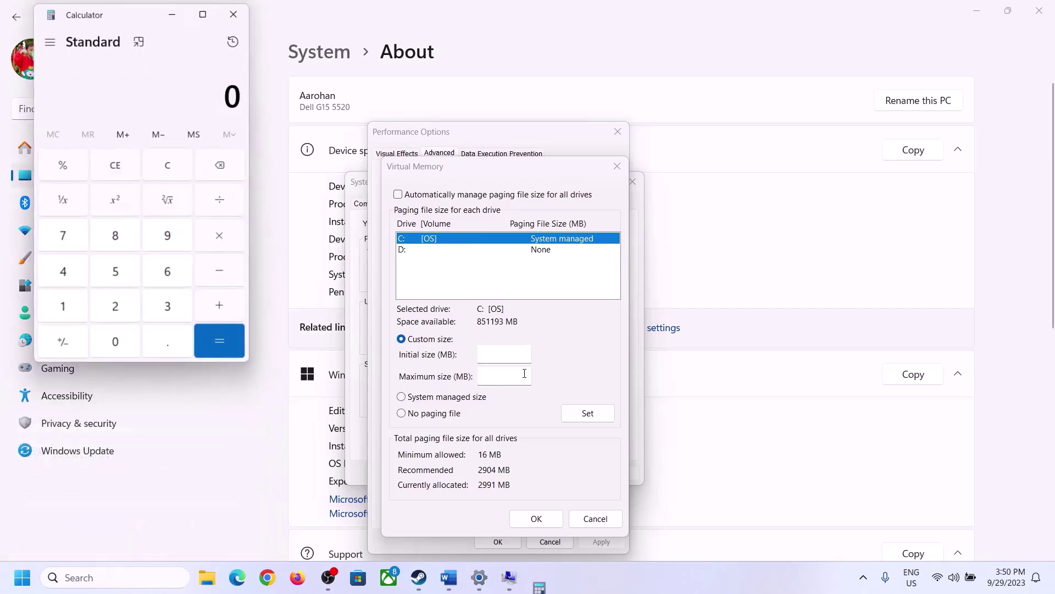
drag(130, 19, 768, 180)
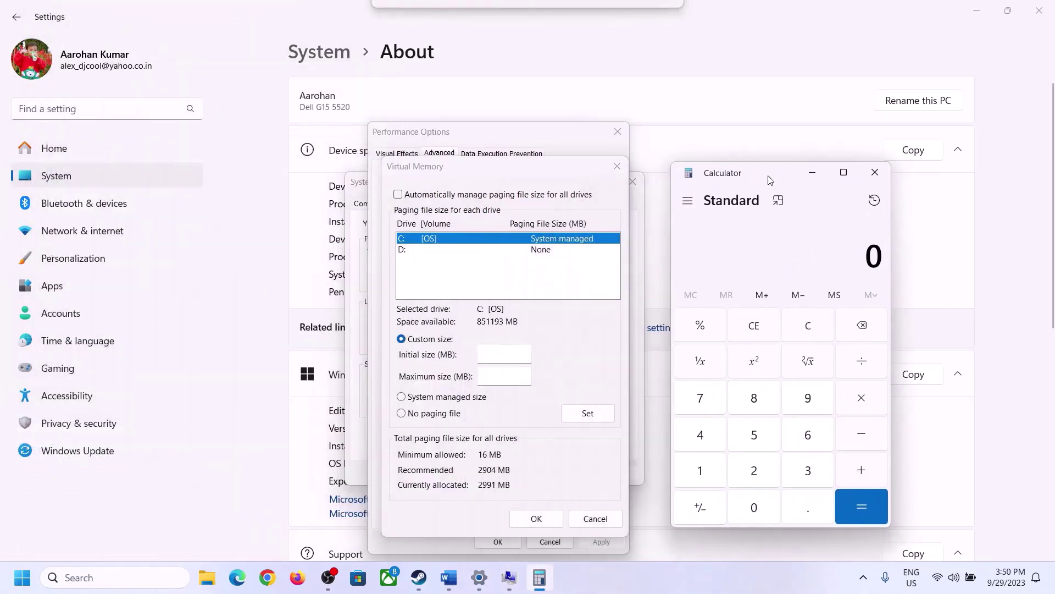
click(449, 580)
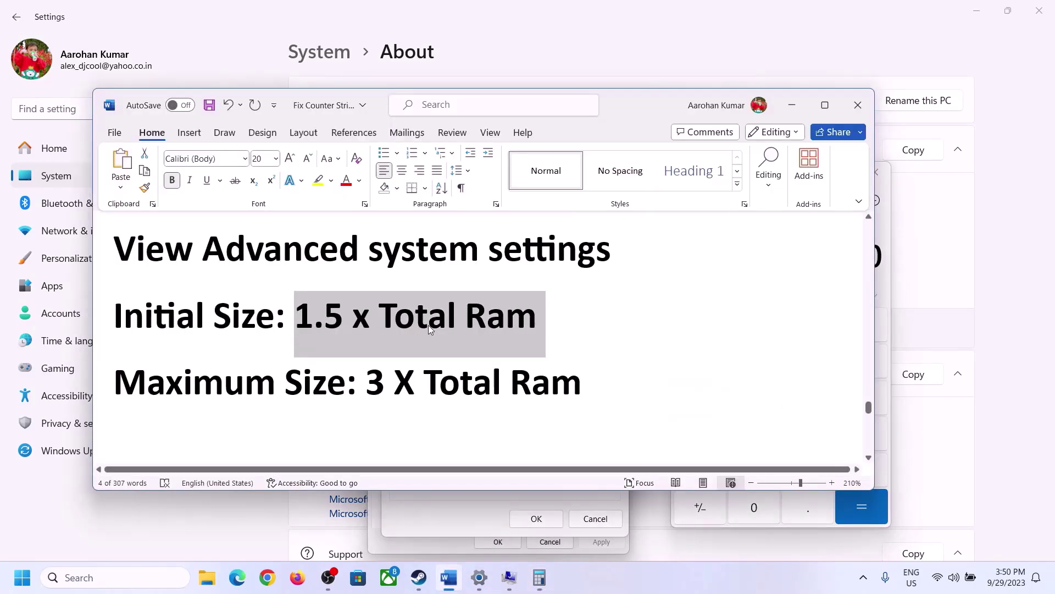
key(alt+Tab)
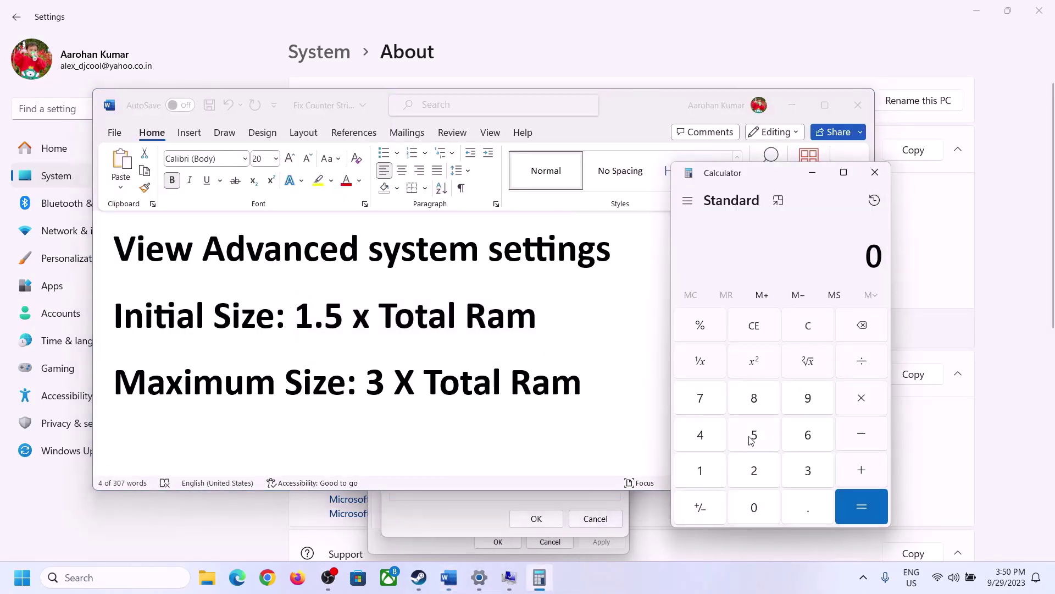
click(701, 473)
click(806, 440)
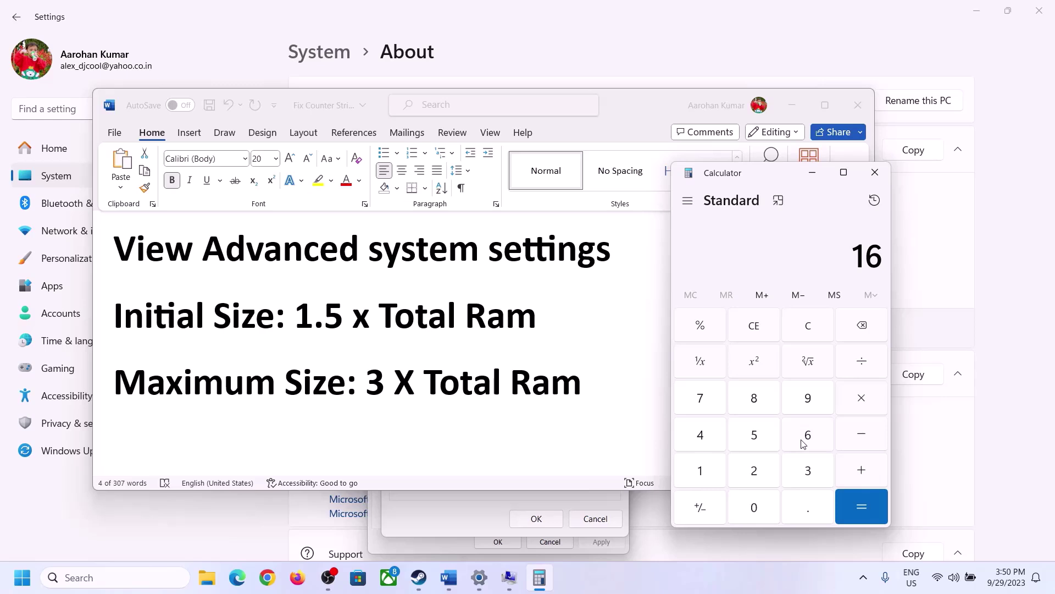
click(811, 336)
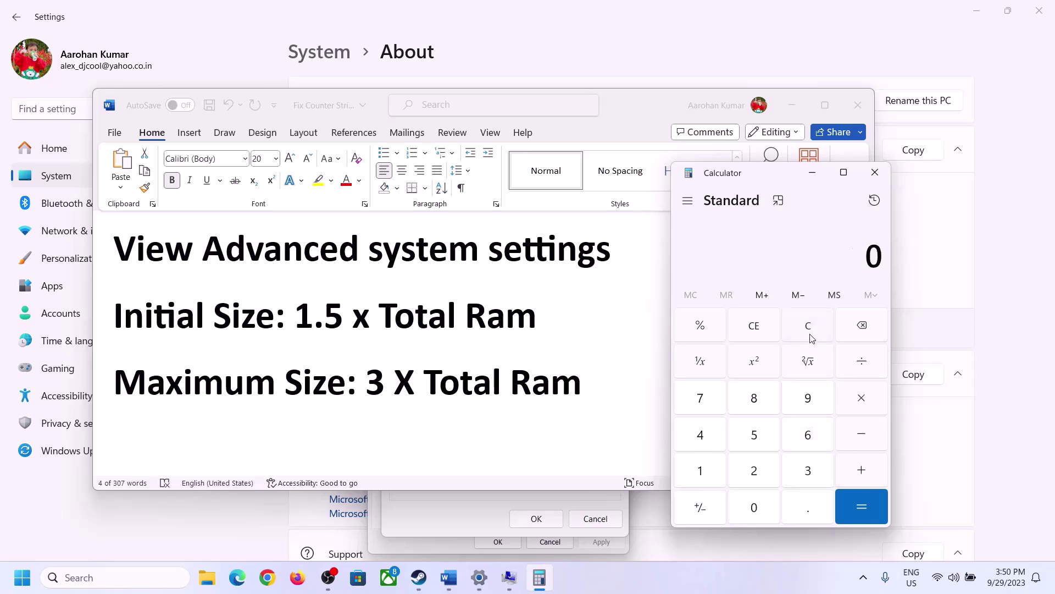
Calculate the total RAM in megabytes by multiplying 16 by 1024.
click(708, 472)
click(794, 440)
click(861, 407)
click(700, 471)
click(758, 508)
click(755, 472)
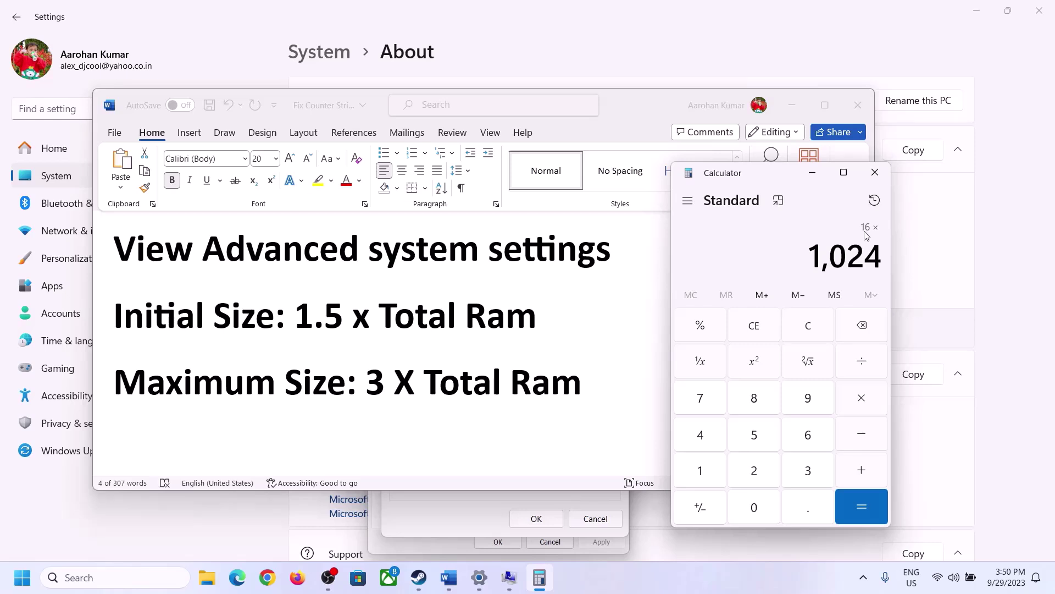
click(861, 507)
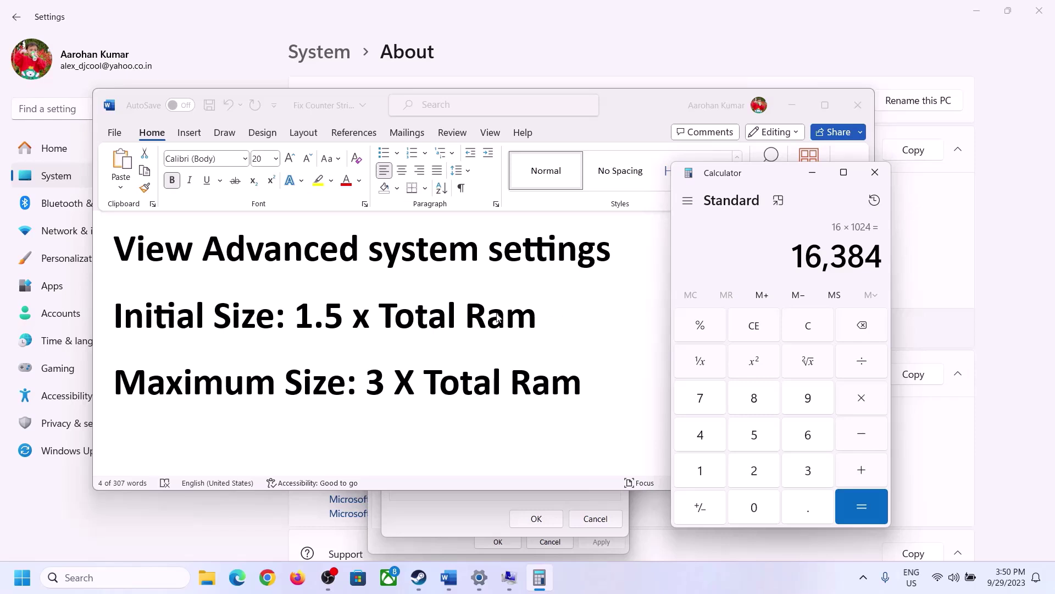
Multiply the calculated RAM total by 1.5 to work out the initial paging file size.
click(863, 403)
click(713, 471)
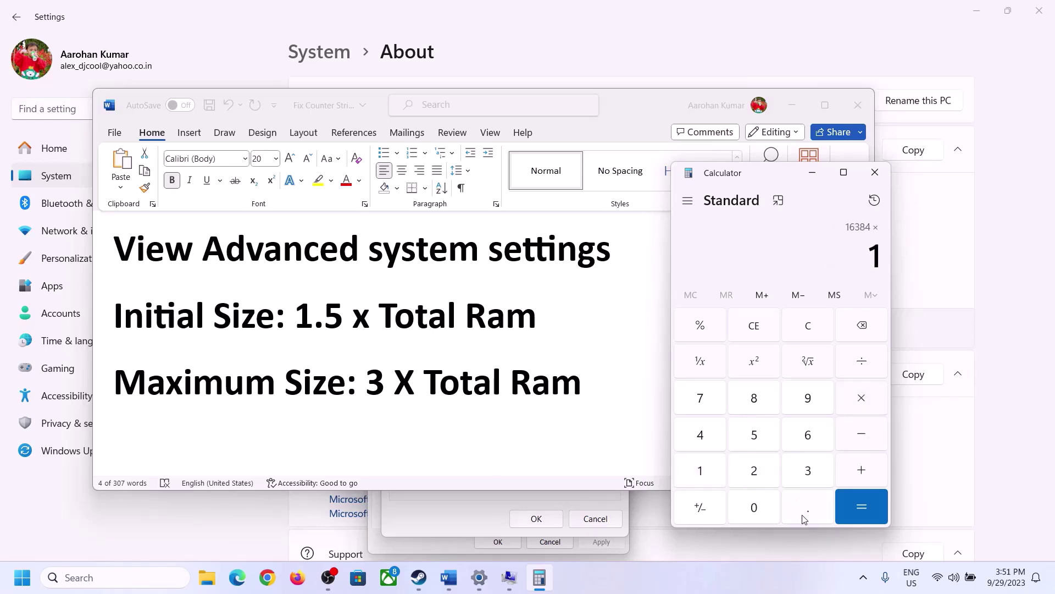
click(806, 510)
click(768, 446)
click(862, 506)
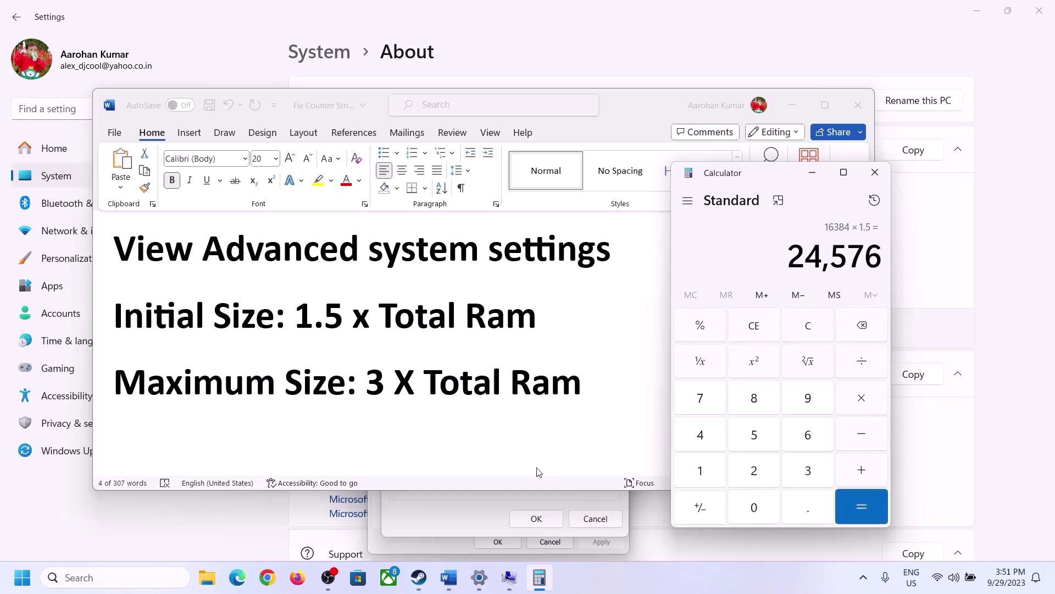
Set the custom initial paging file size for drive C to 24576 MB in the Virtual Memory dialog.
click(465, 513)
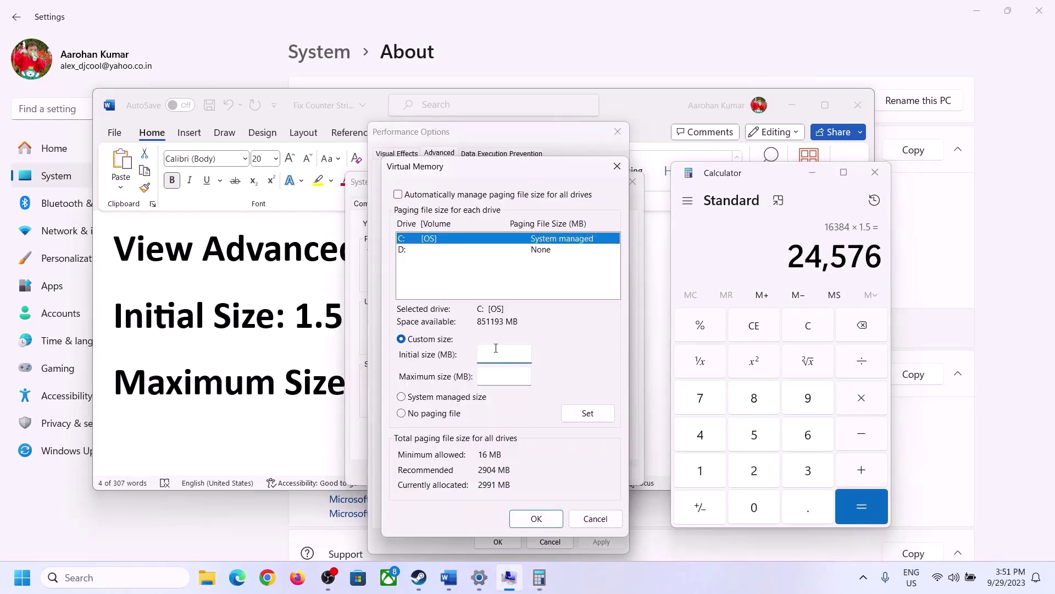
text(24576)
click(529, 376)
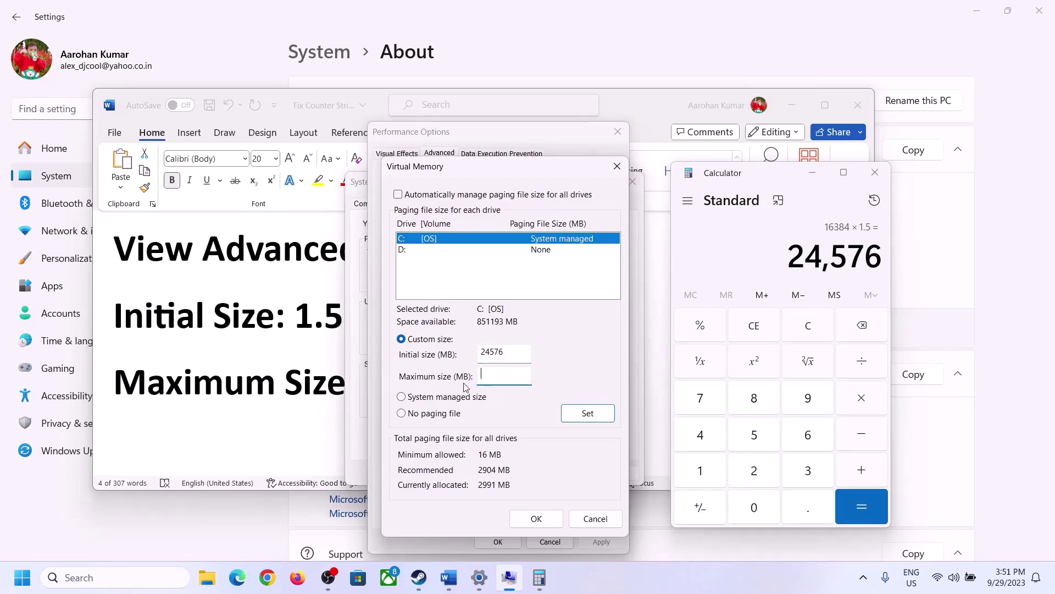
Clear the calculator and recheck the installed RAM on the System About page for the maximum size calculation.
click(303, 389)
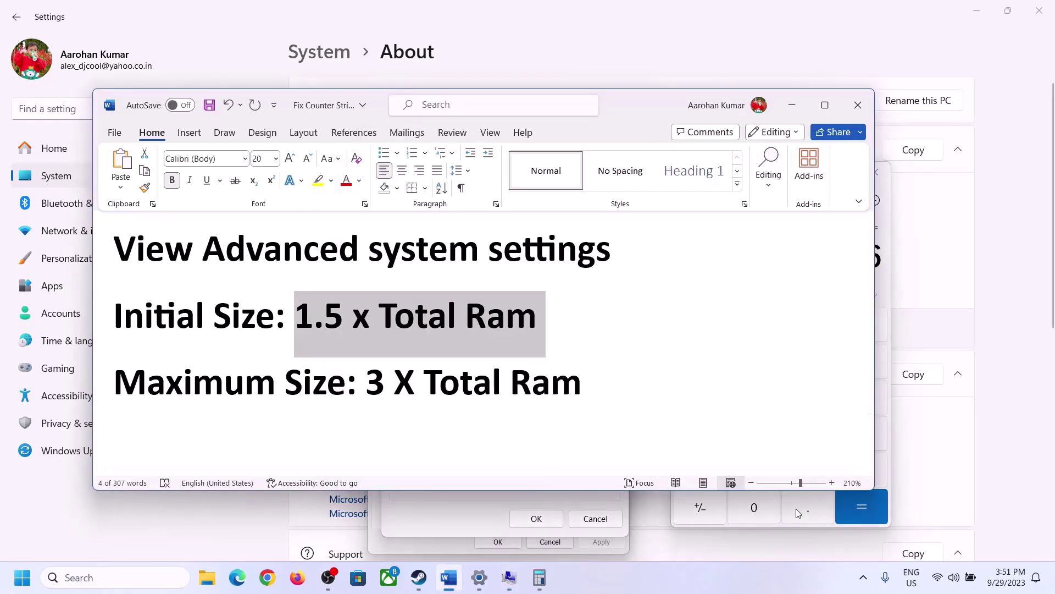
click(885, 286)
click(815, 326)
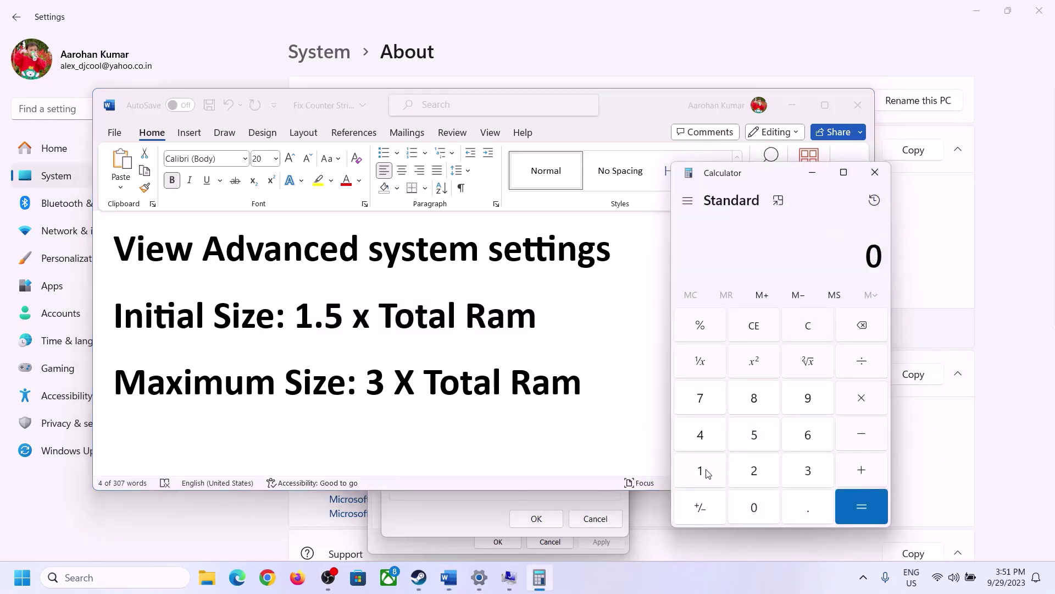
click(481, 586)
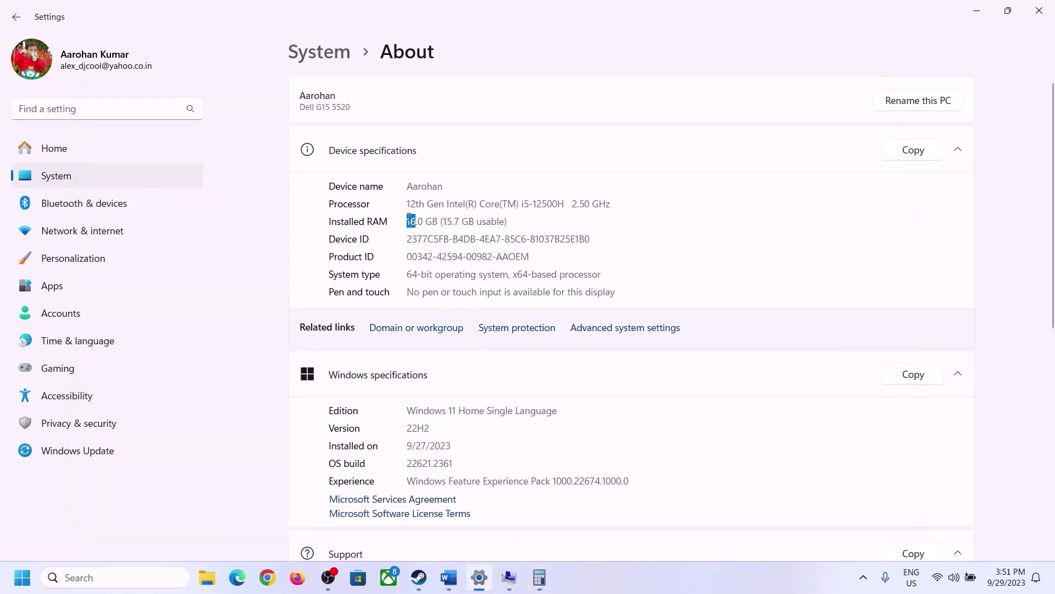
click(539, 578)
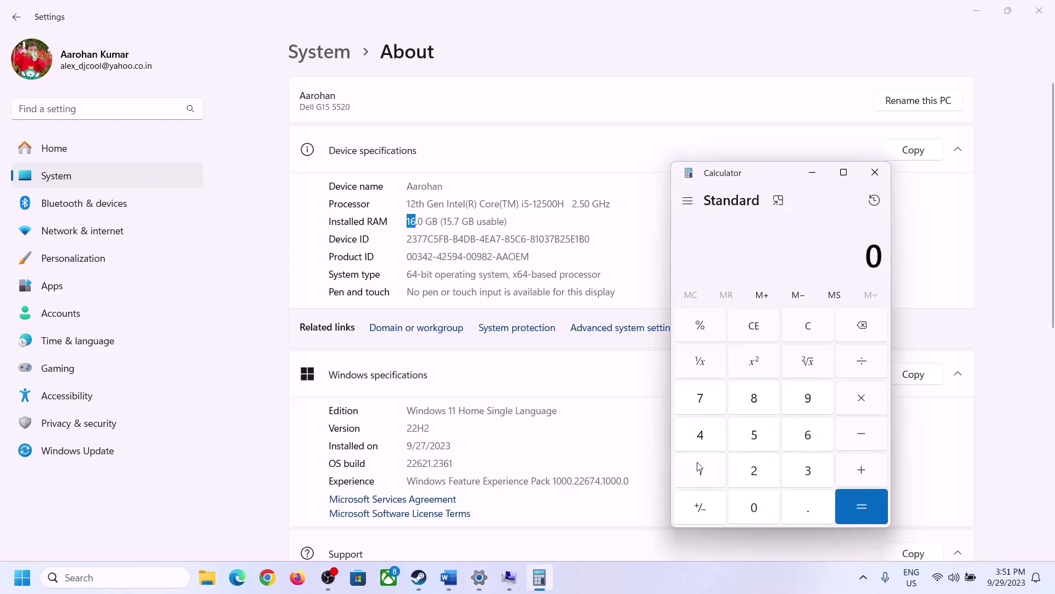
Convert the 16 GB of installed RAM to megabytes again by multiplying 16 by 1024 in Calculator.
click(711, 467)
click(805, 437)
click(859, 399)
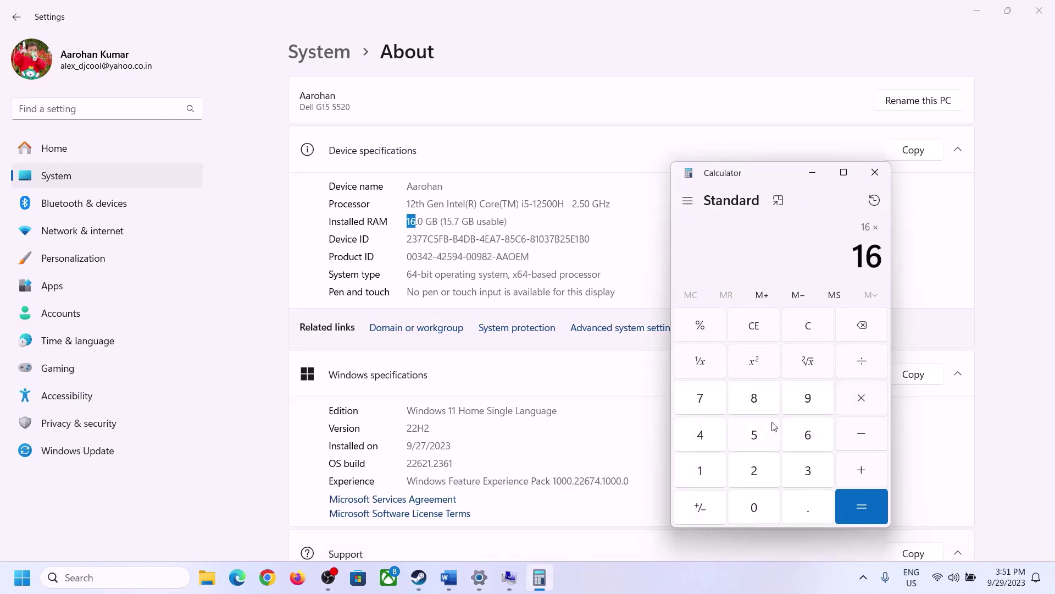
click(708, 467)
click(750, 503)
click(754, 470)
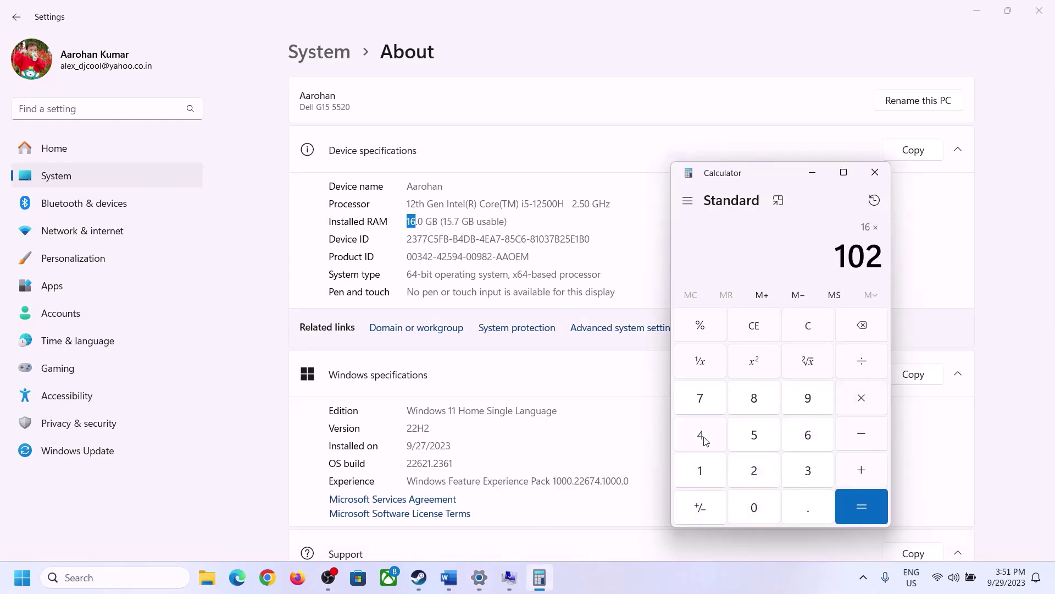
click(700, 434)
click(849, 520)
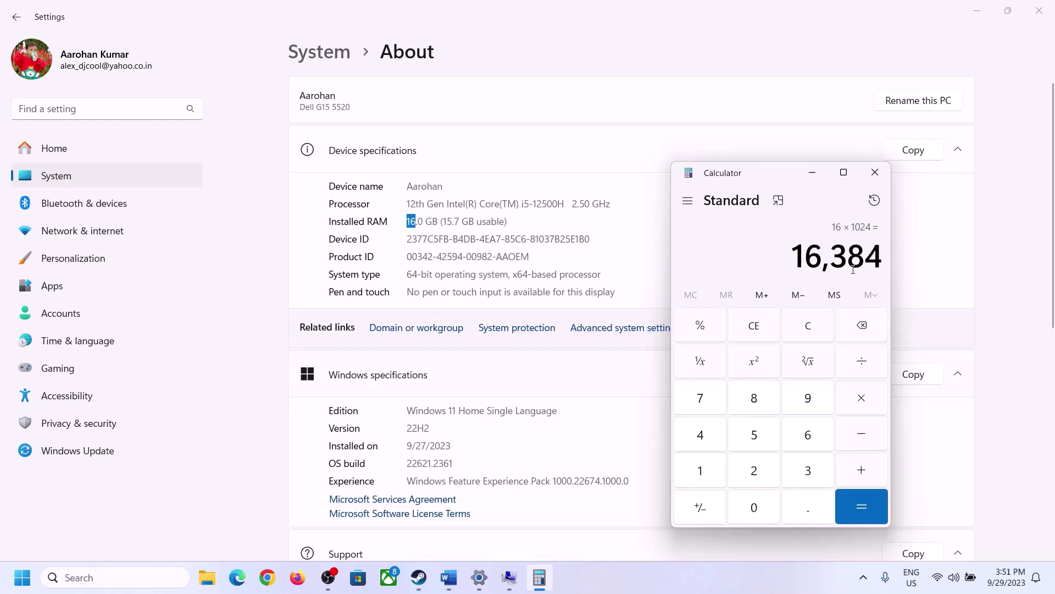
Check the maximum size formula in the Word notes and multiply the RAM total by 3.
click(448, 576)
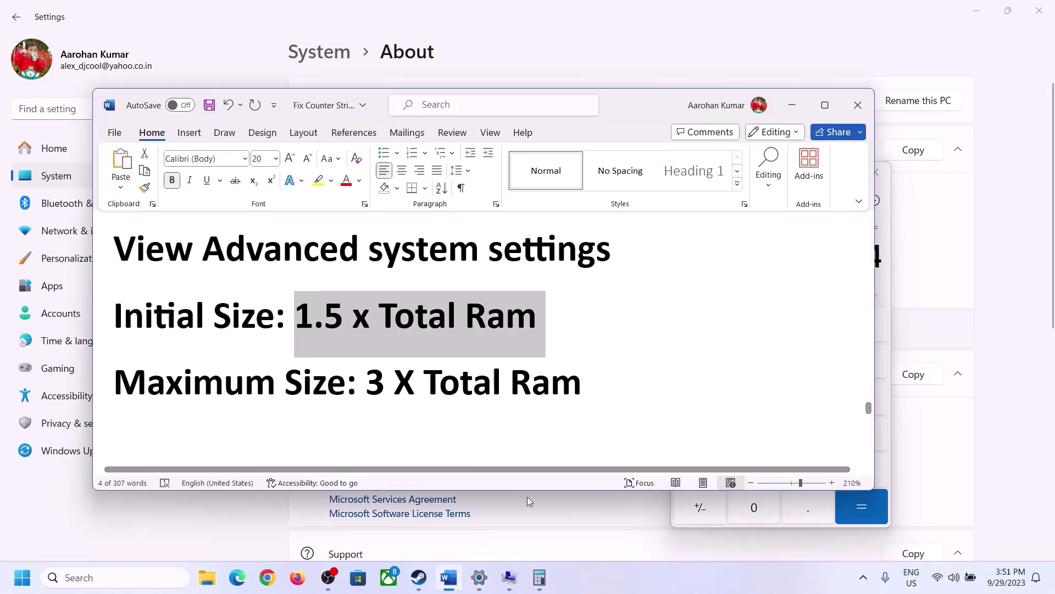
click(540, 577)
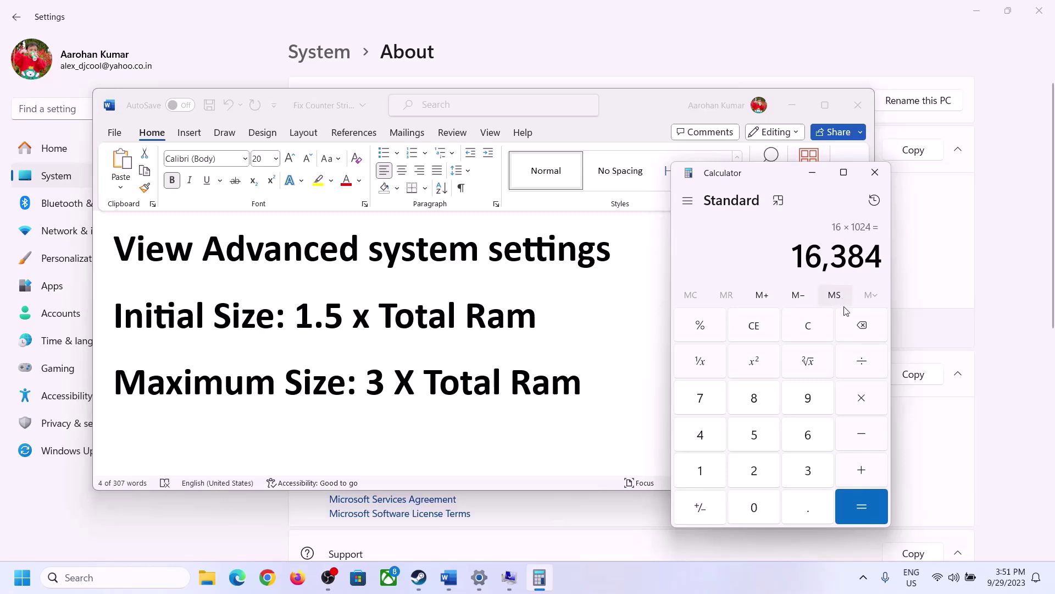
click(863, 406)
click(794, 474)
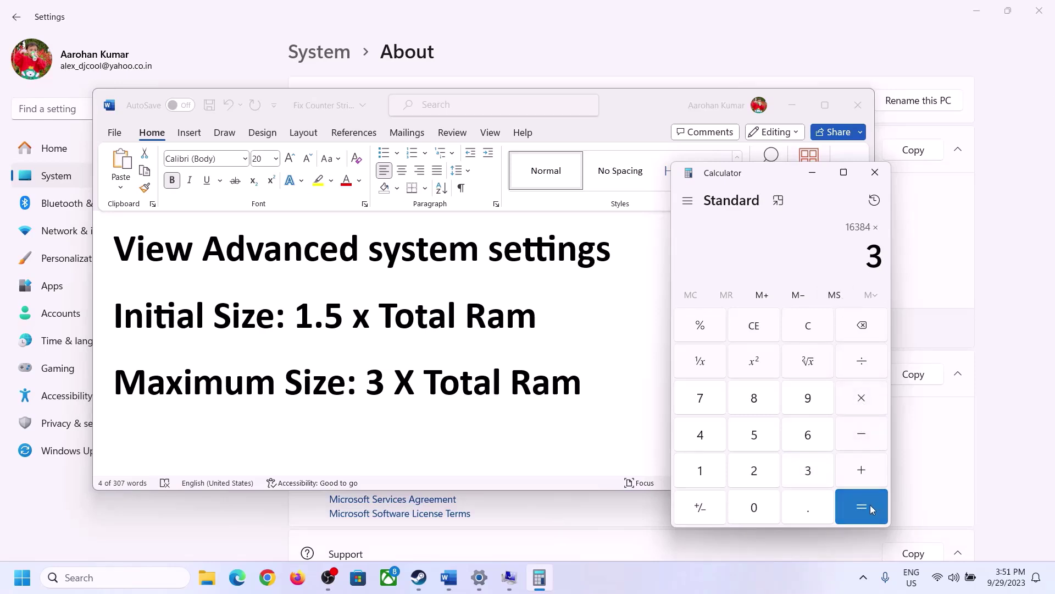
click(870, 504)
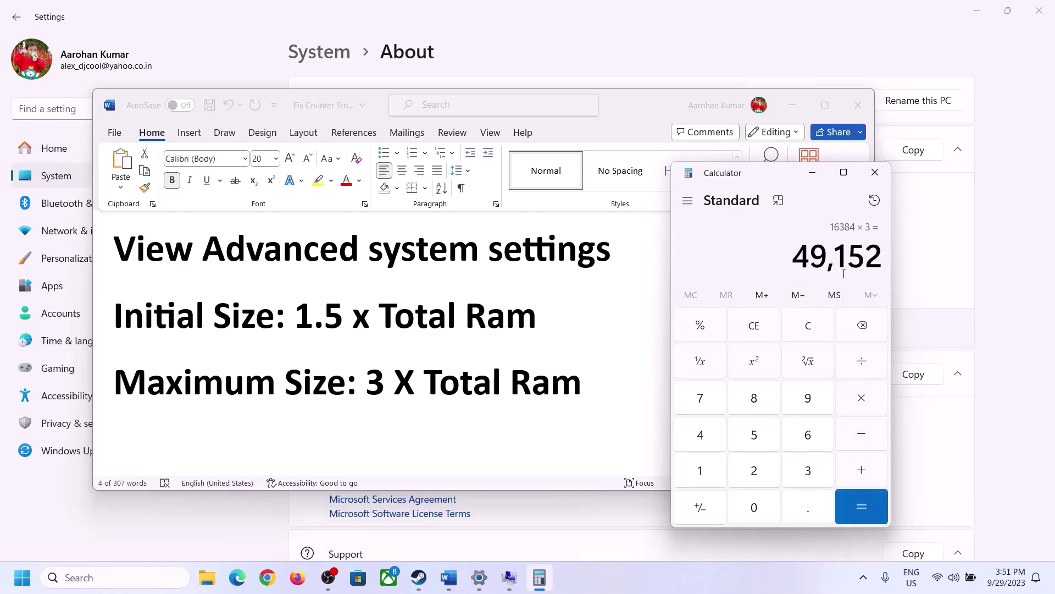
Set the maximum paging file size to 49152 MB and apply the custom range to drive C.
click(509, 578)
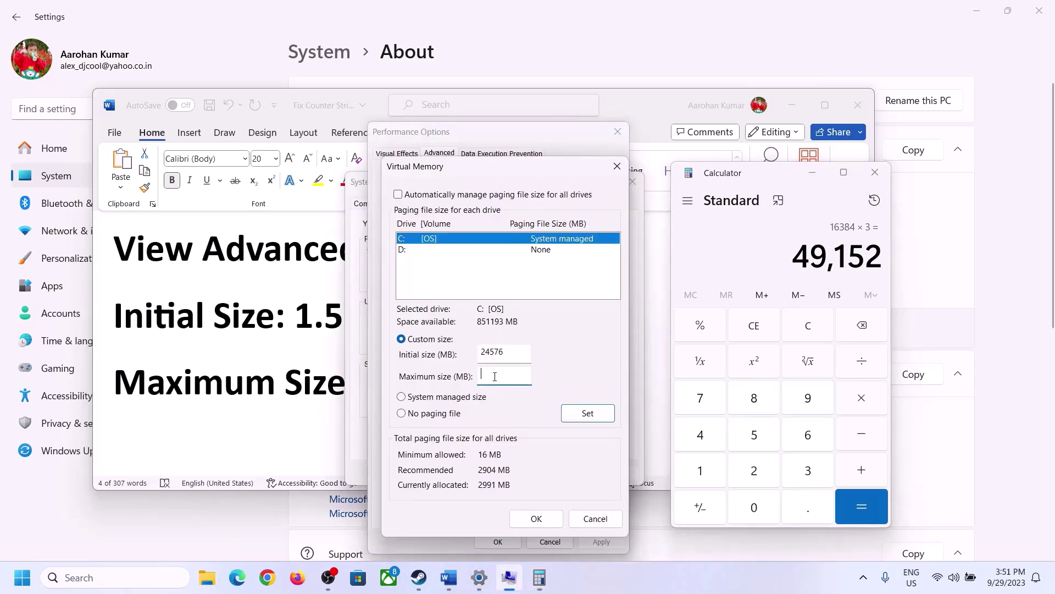
text(49152)
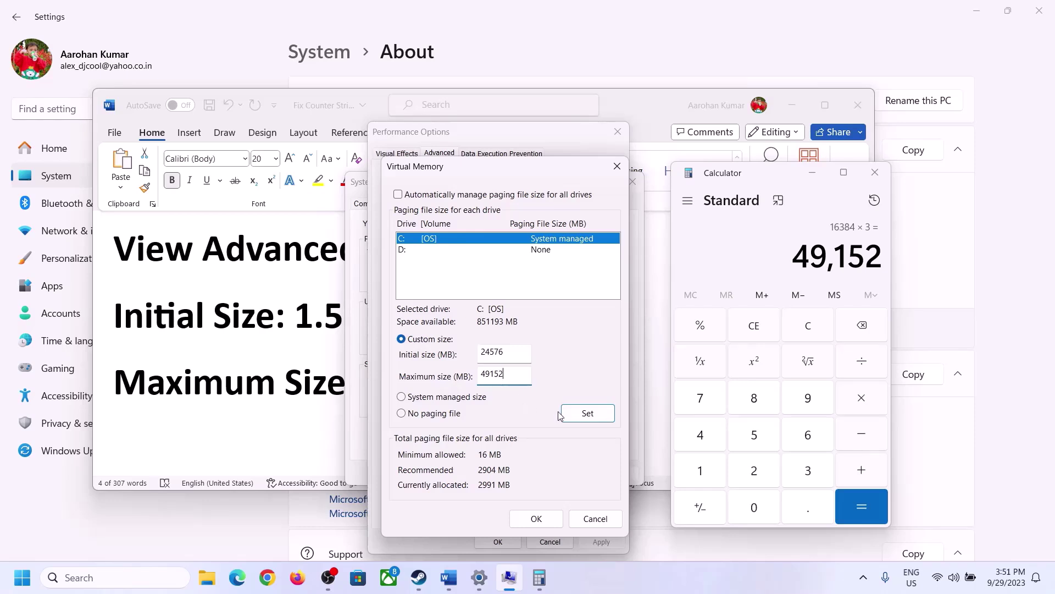
click(587, 417)
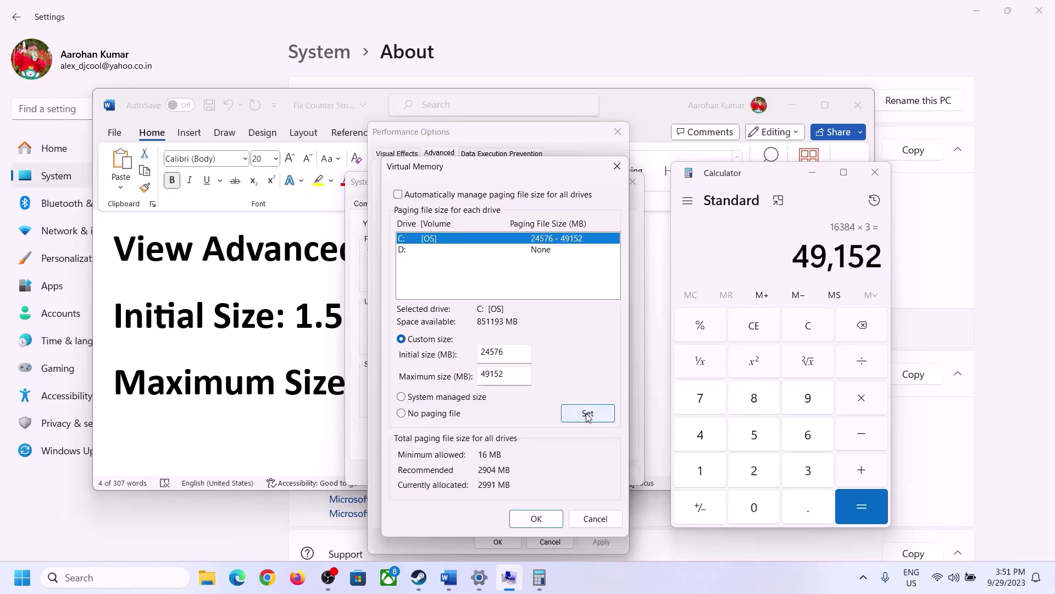
Confirm the virtual memory change, acknowledge the restart notice, and accept the Performance Options and System Properties dialogs.
click(536, 519)
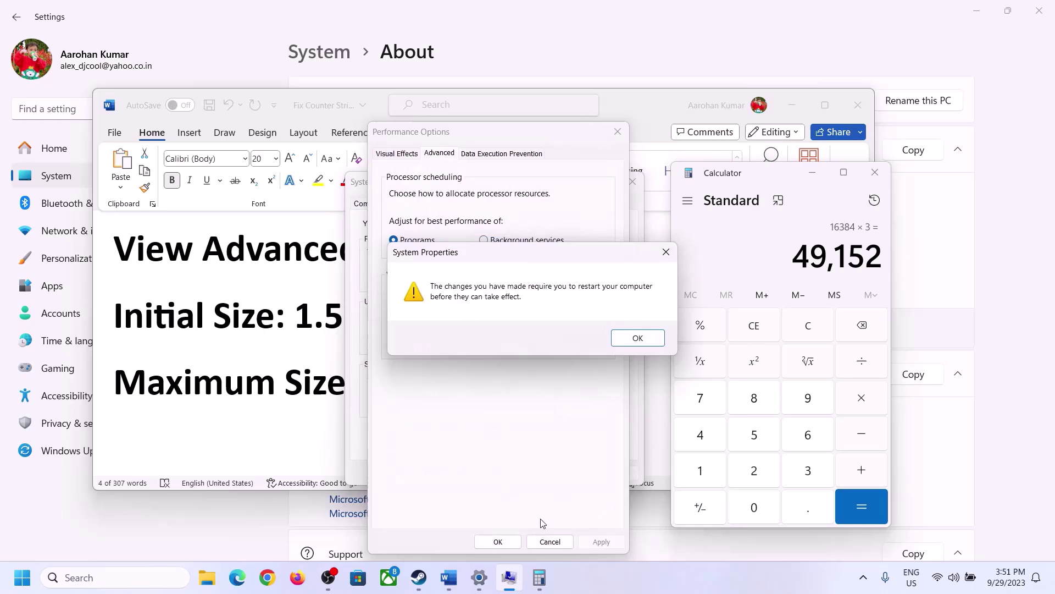
click(638, 338)
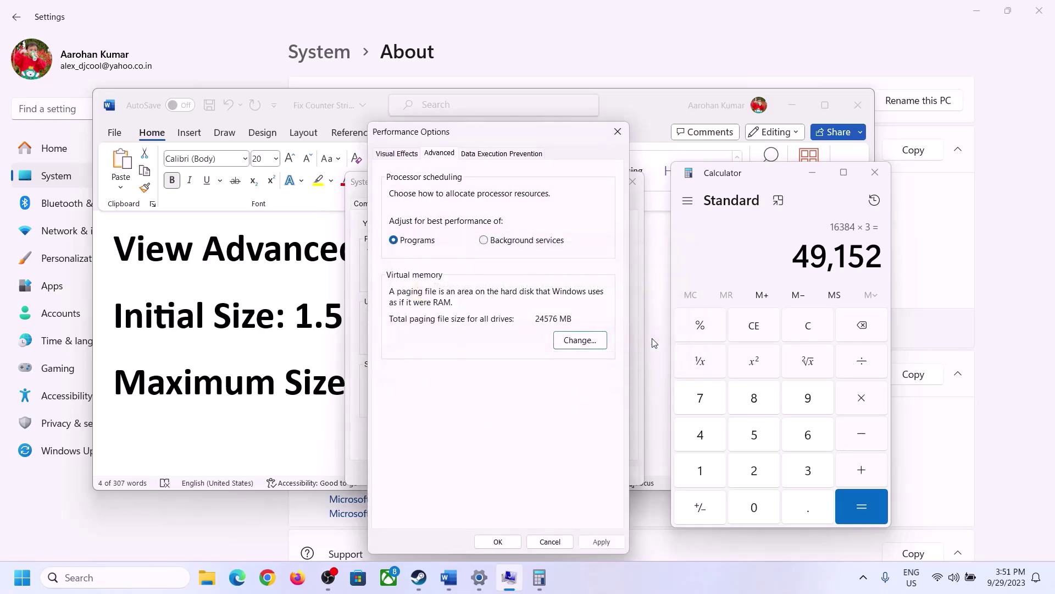
click(498, 542)
click(501, 472)
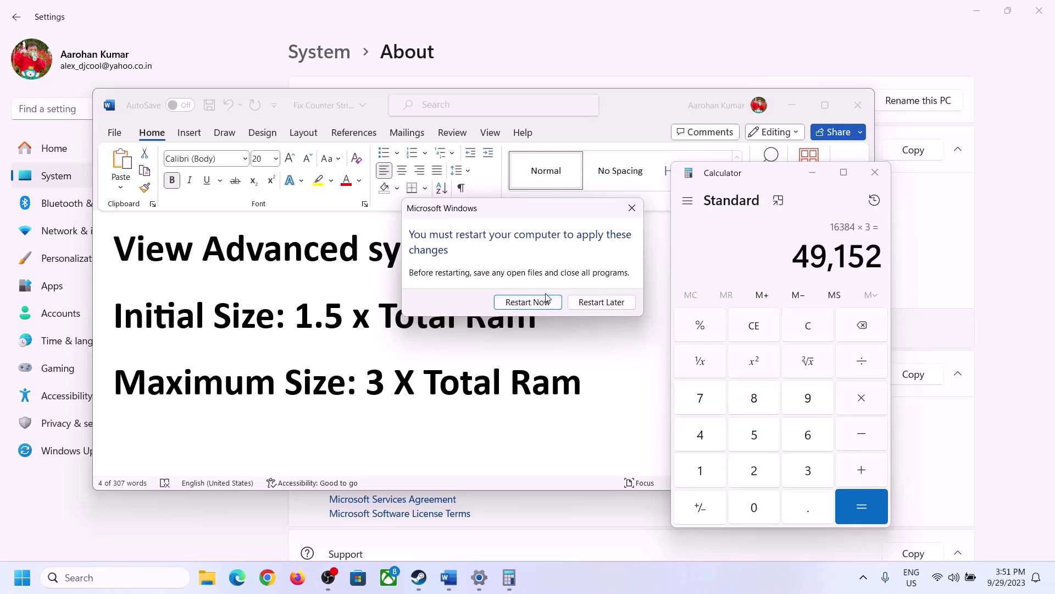
Dismiss the Microsoft Windows restart prompt without restarting the computer.
click(630, 205)
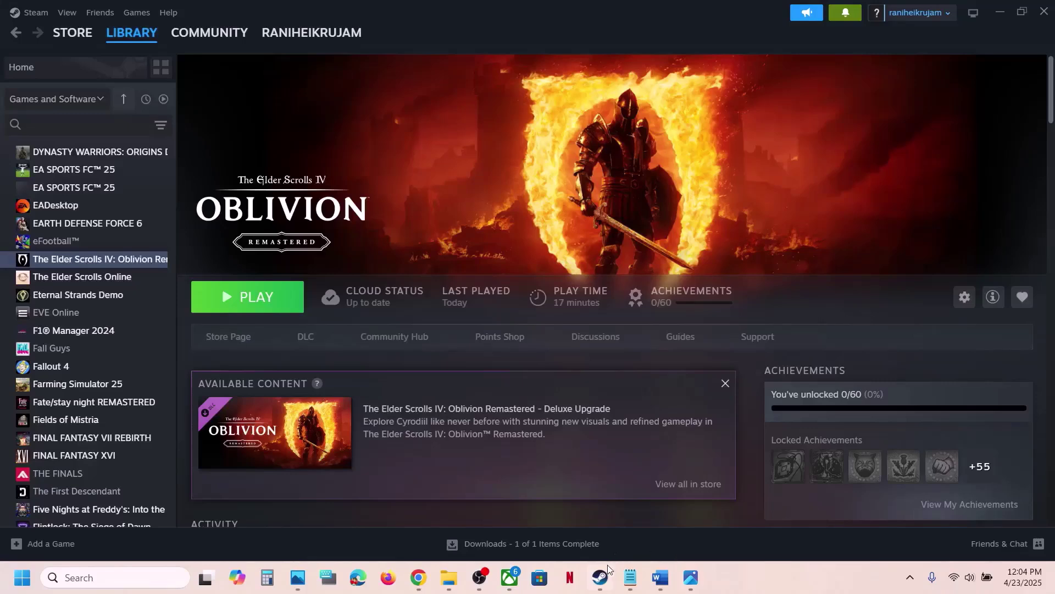
Switch to the Word notes and highlight the Step 10 instruction to update the system BIOS.
mouse_move(604, 580)
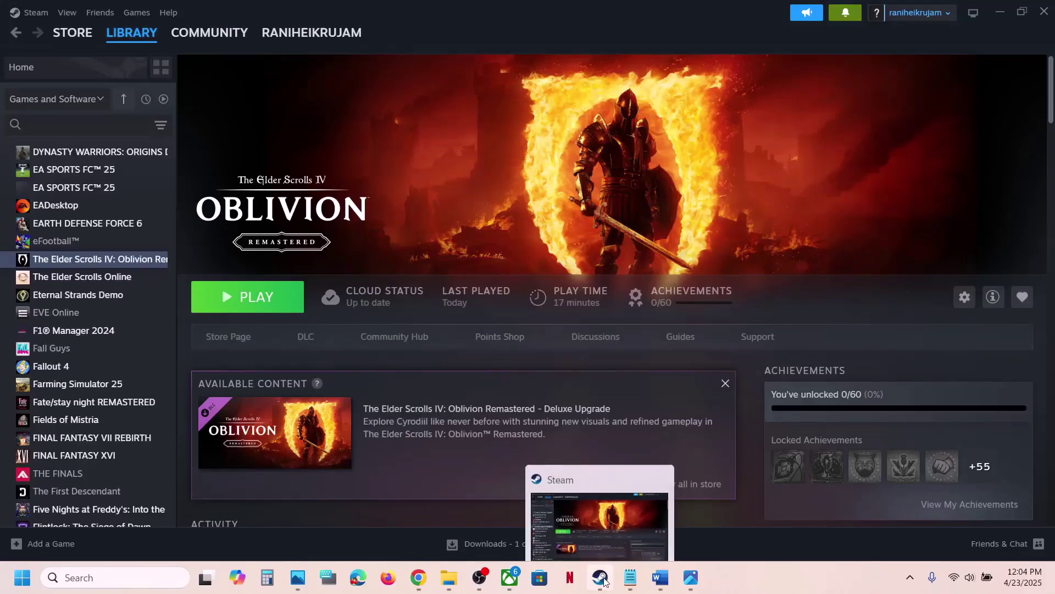
click(661, 577)
scroll(345, 235, down, 3)
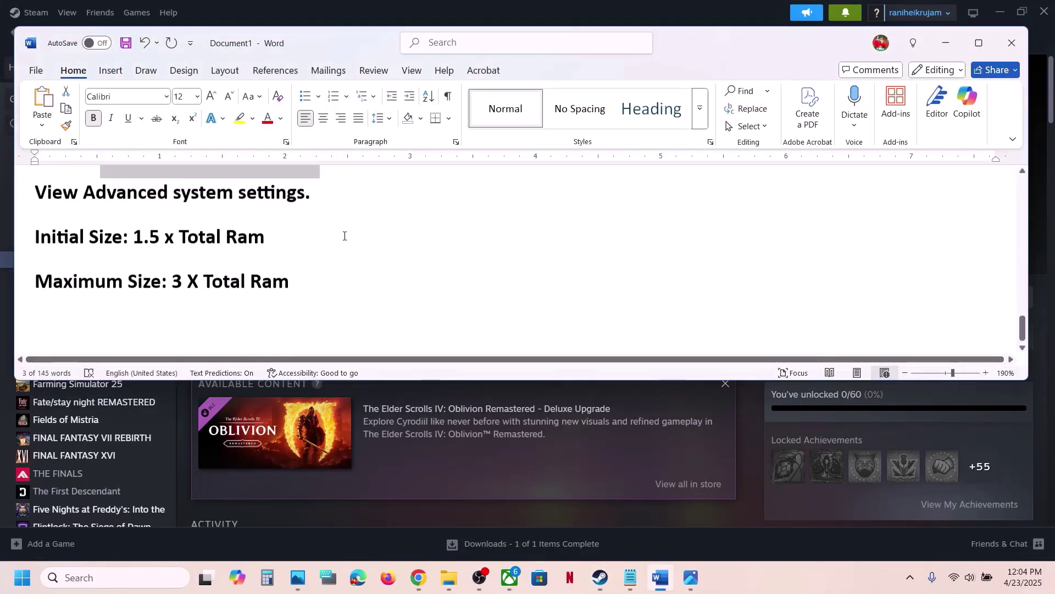
drag(113, 313, 369, 310)
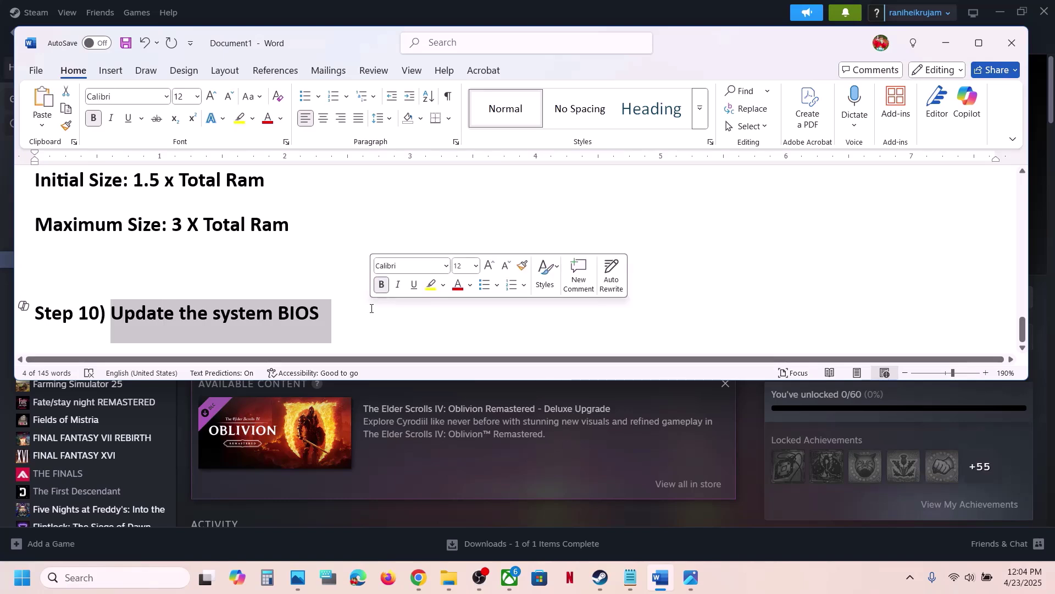
click(371, 308)
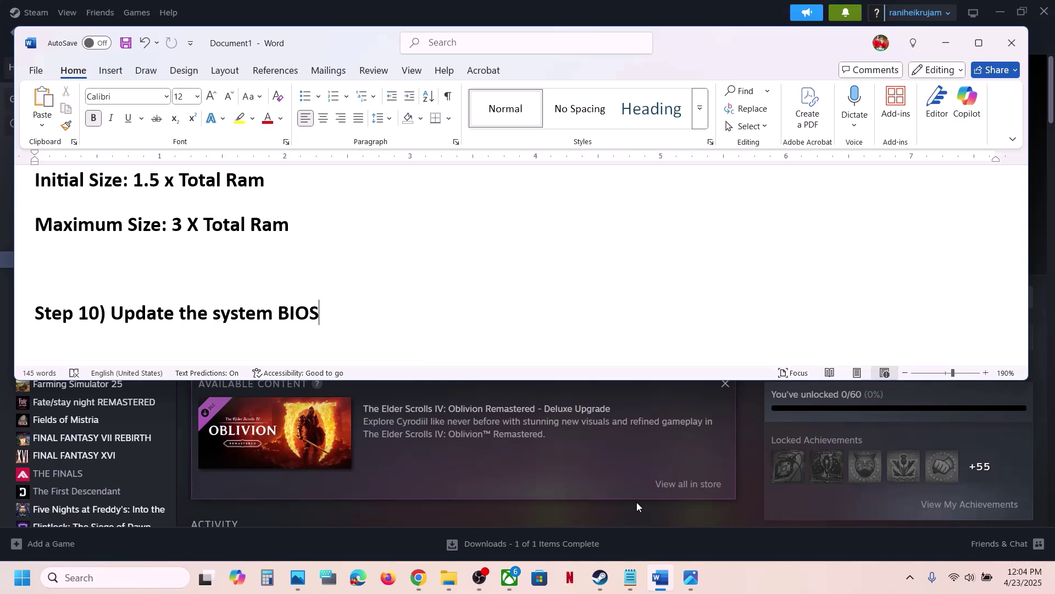
Check the battery charge level in the Windows quick settings, and return to the Word notes.
click(970, 577)
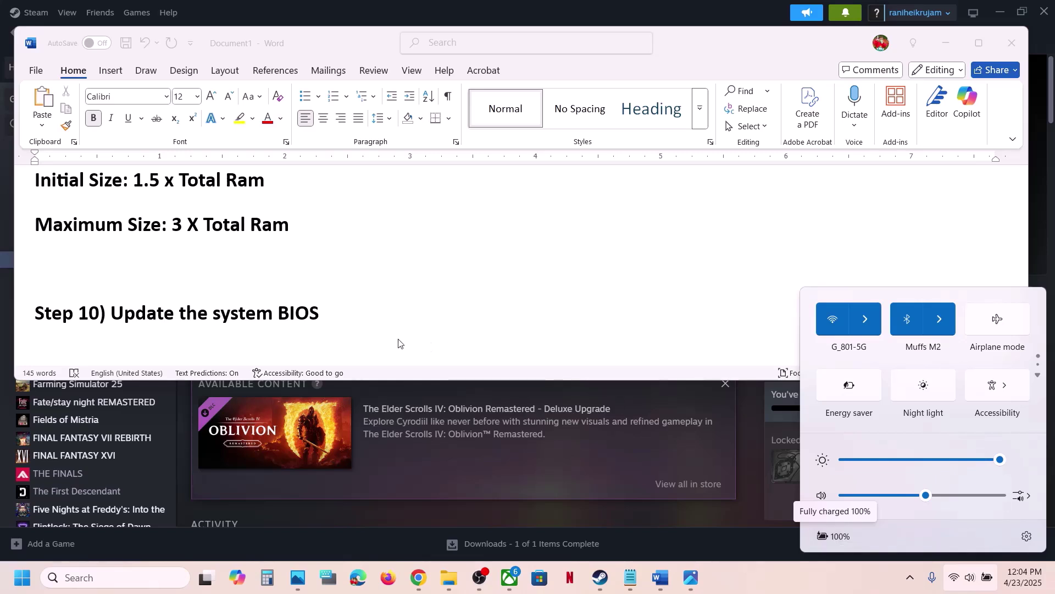
click(352, 326)
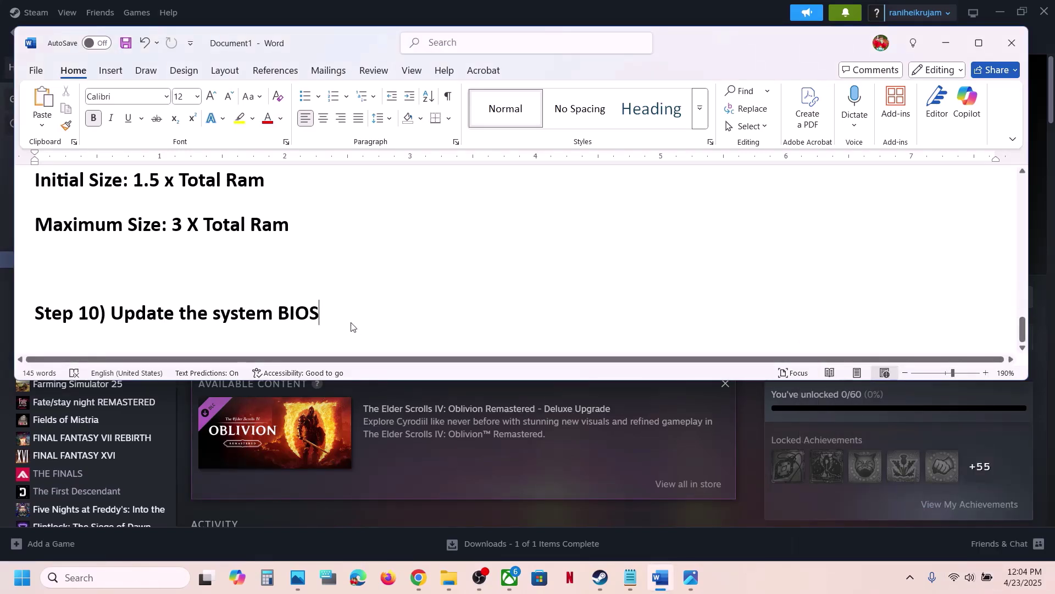
Switch to Steam and look up the Uninstall option for The Elder Scrolls IV: Oblivion Remastered without uninstalling it.
click(754, 411)
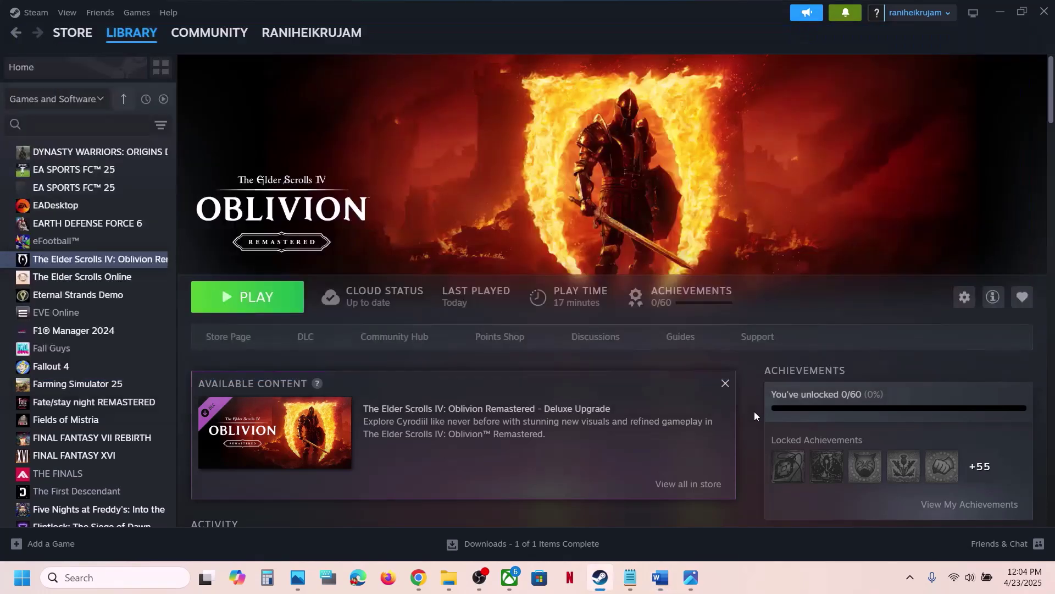
right_click(142, 259)
mouse_move(192, 348)
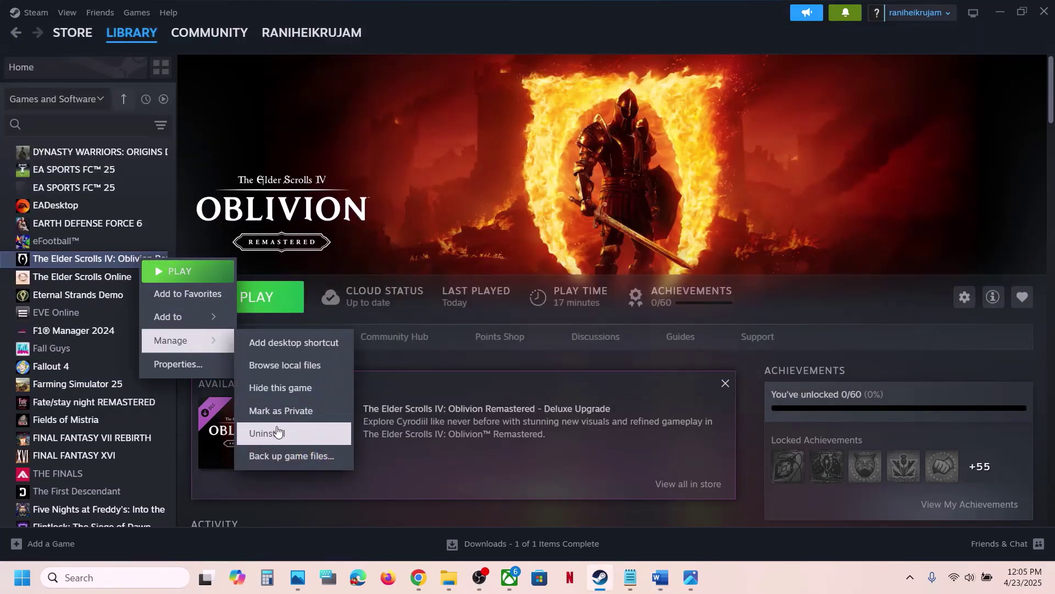
click(424, 163)
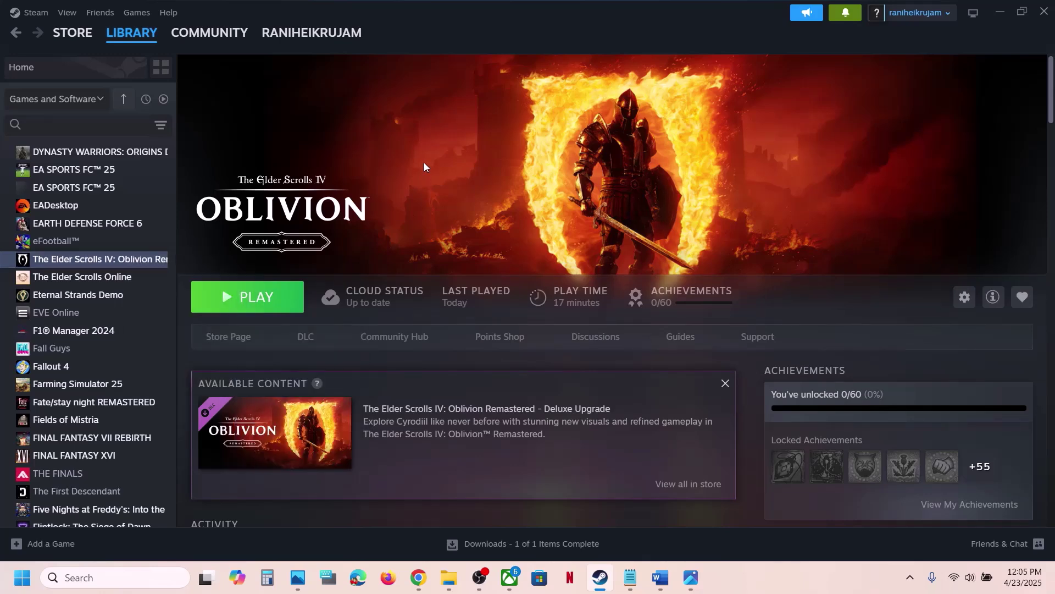
Check the available drives under This PC in File Explorer, and put the window away.
click(449, 577)
click(47, 330)
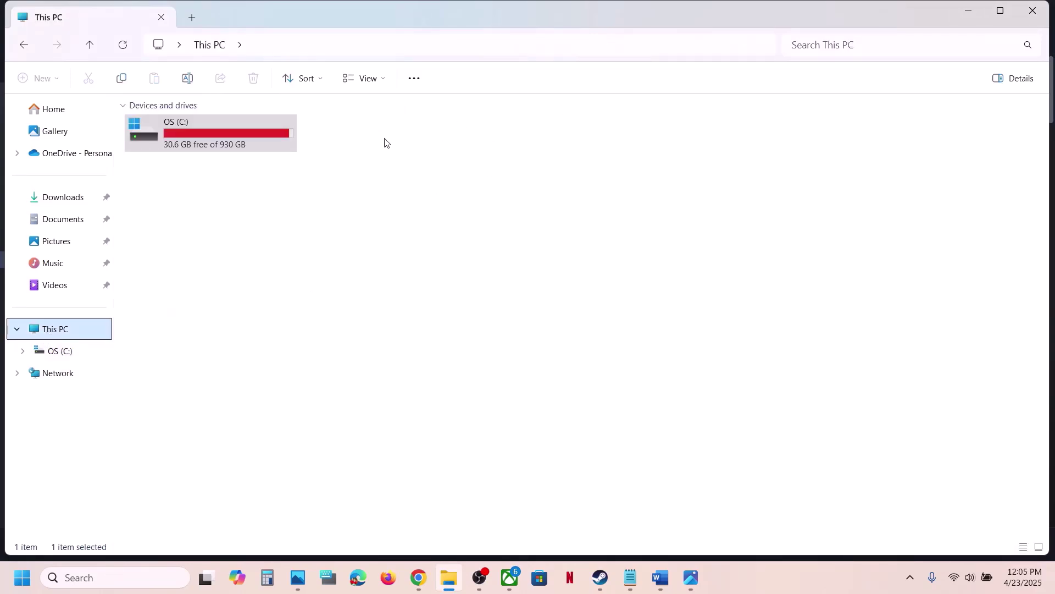
click(228, 132)
click(963, 12)
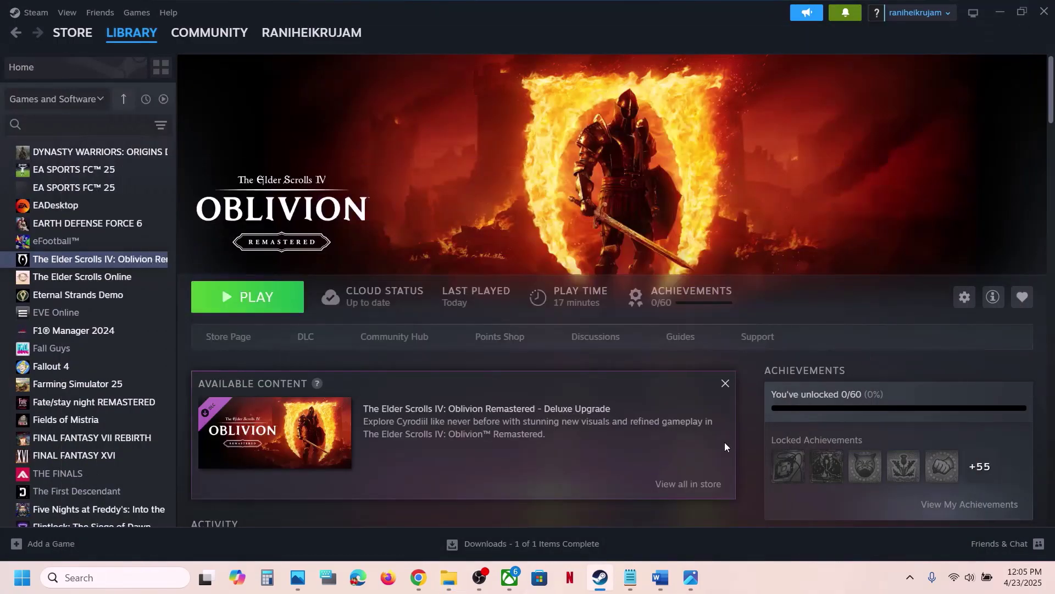